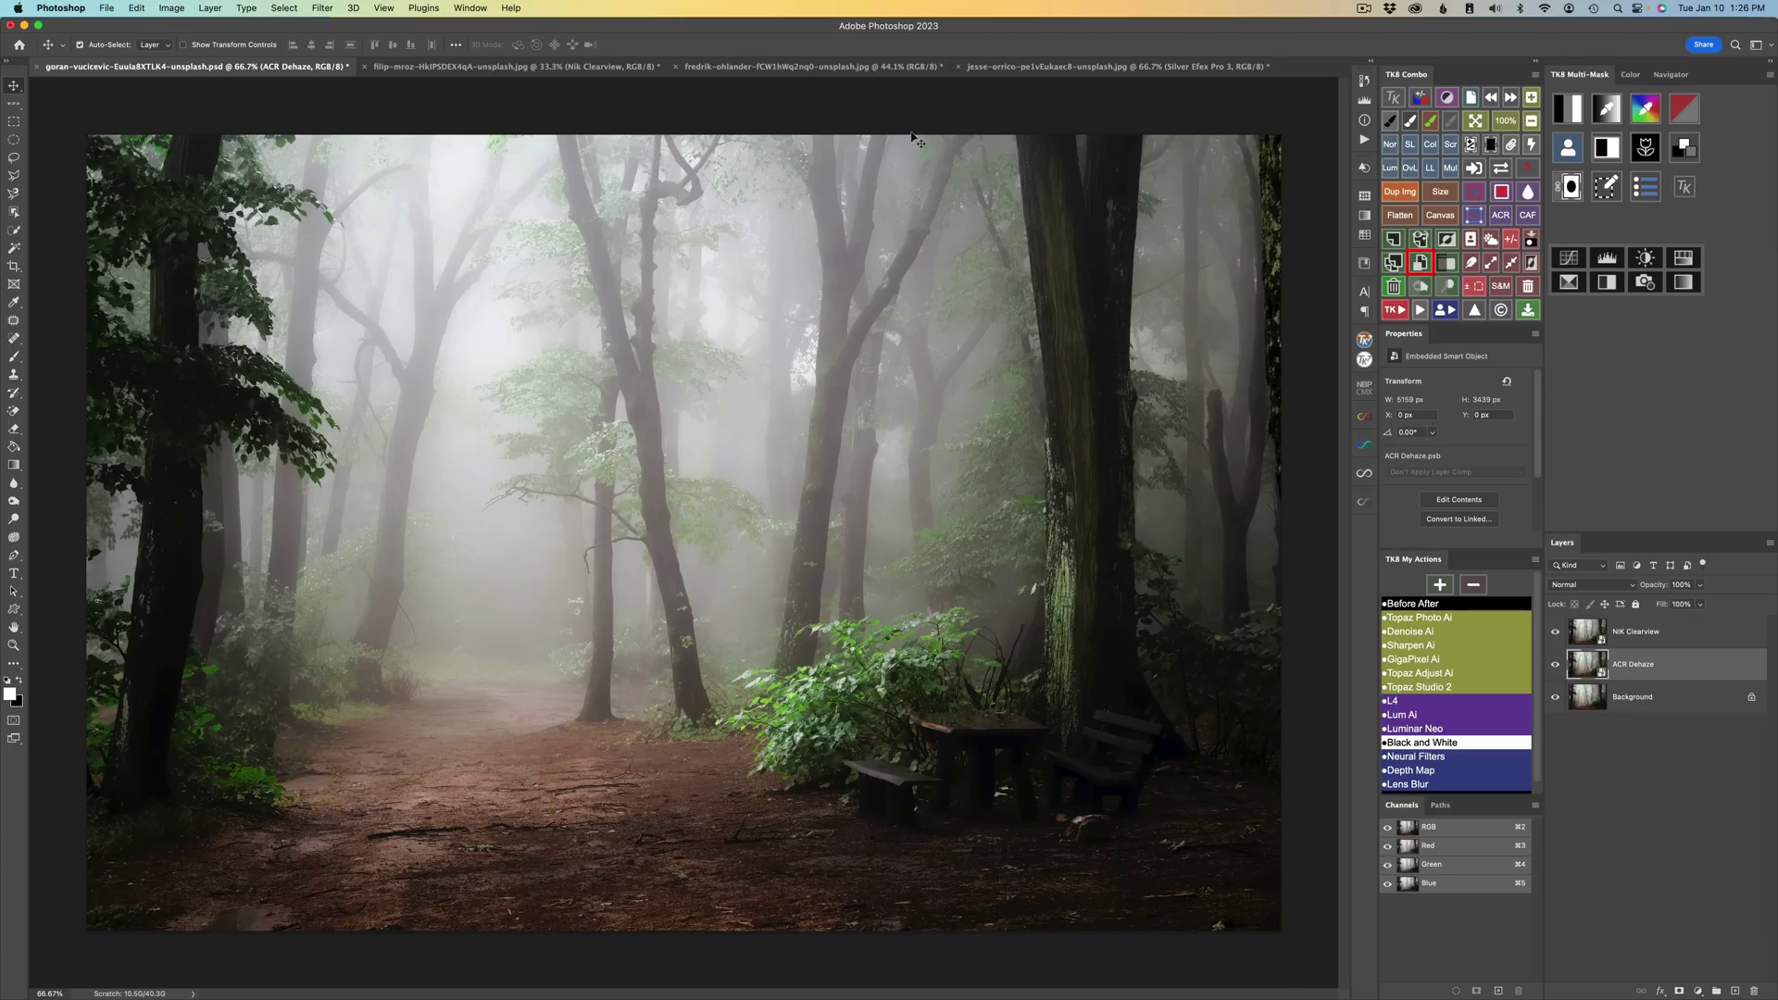
- Look through the other open images: the foggy sailing ship, the city skyline with camels, and the remaining document
left_click(553, 67)
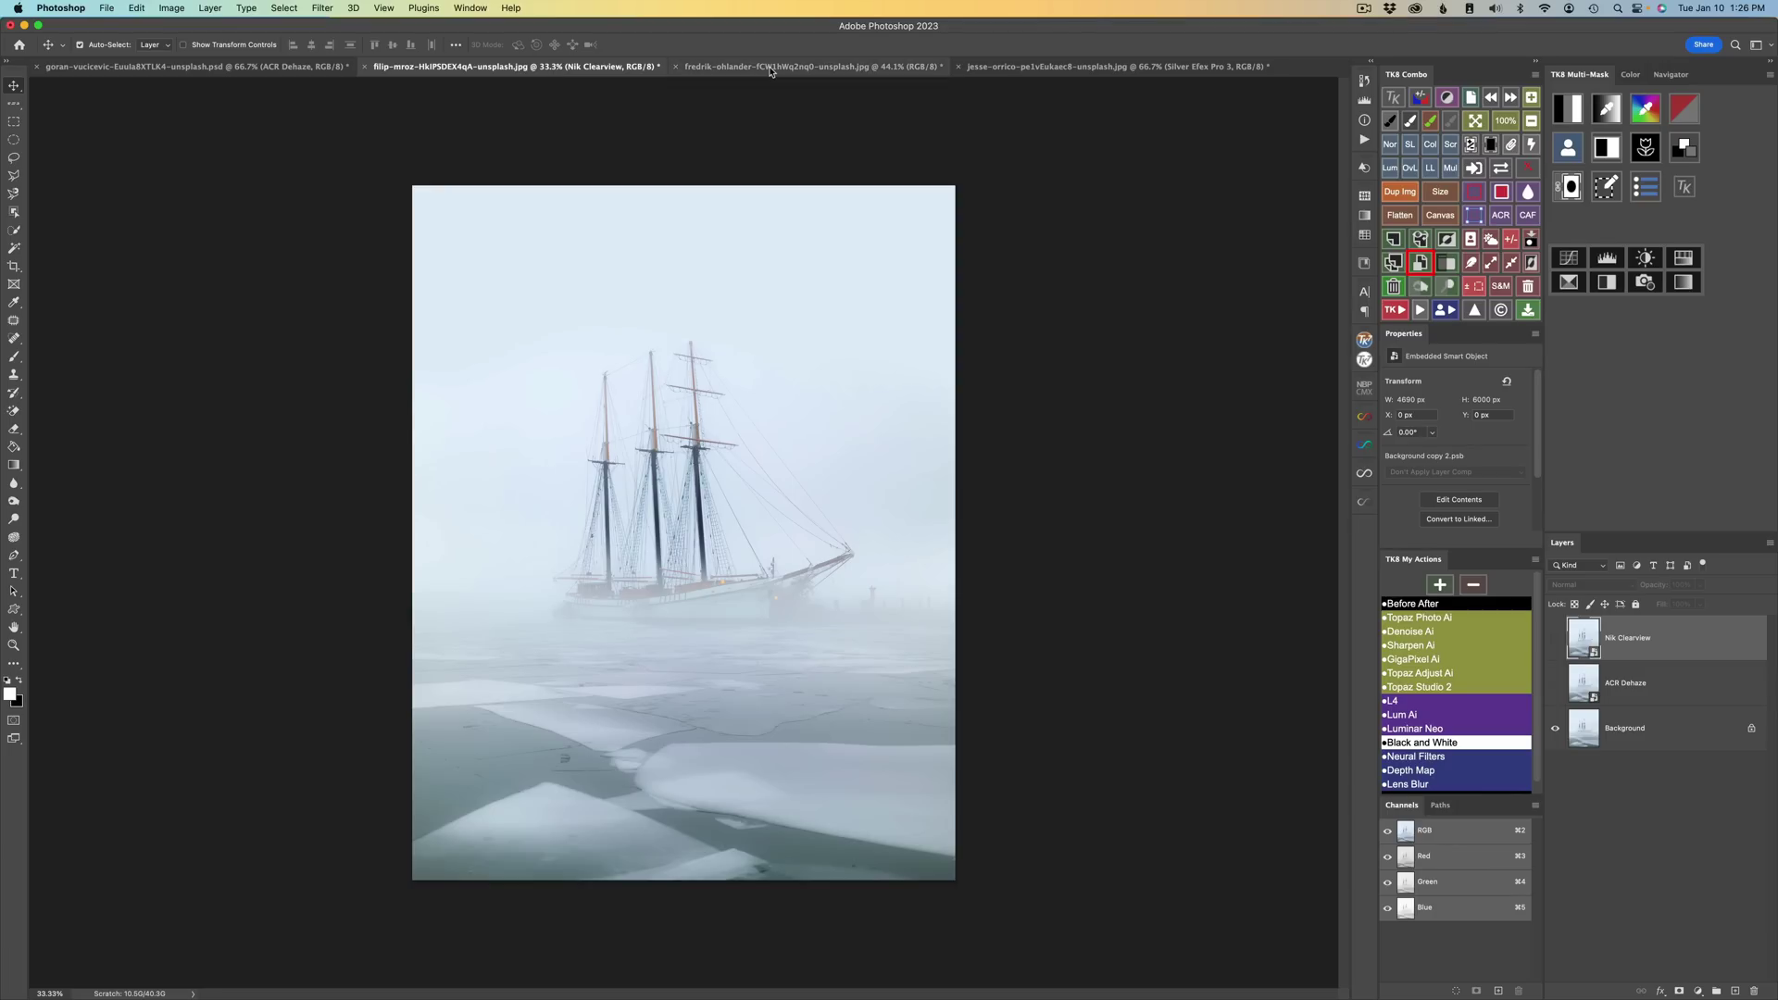
left_click(770, 68)
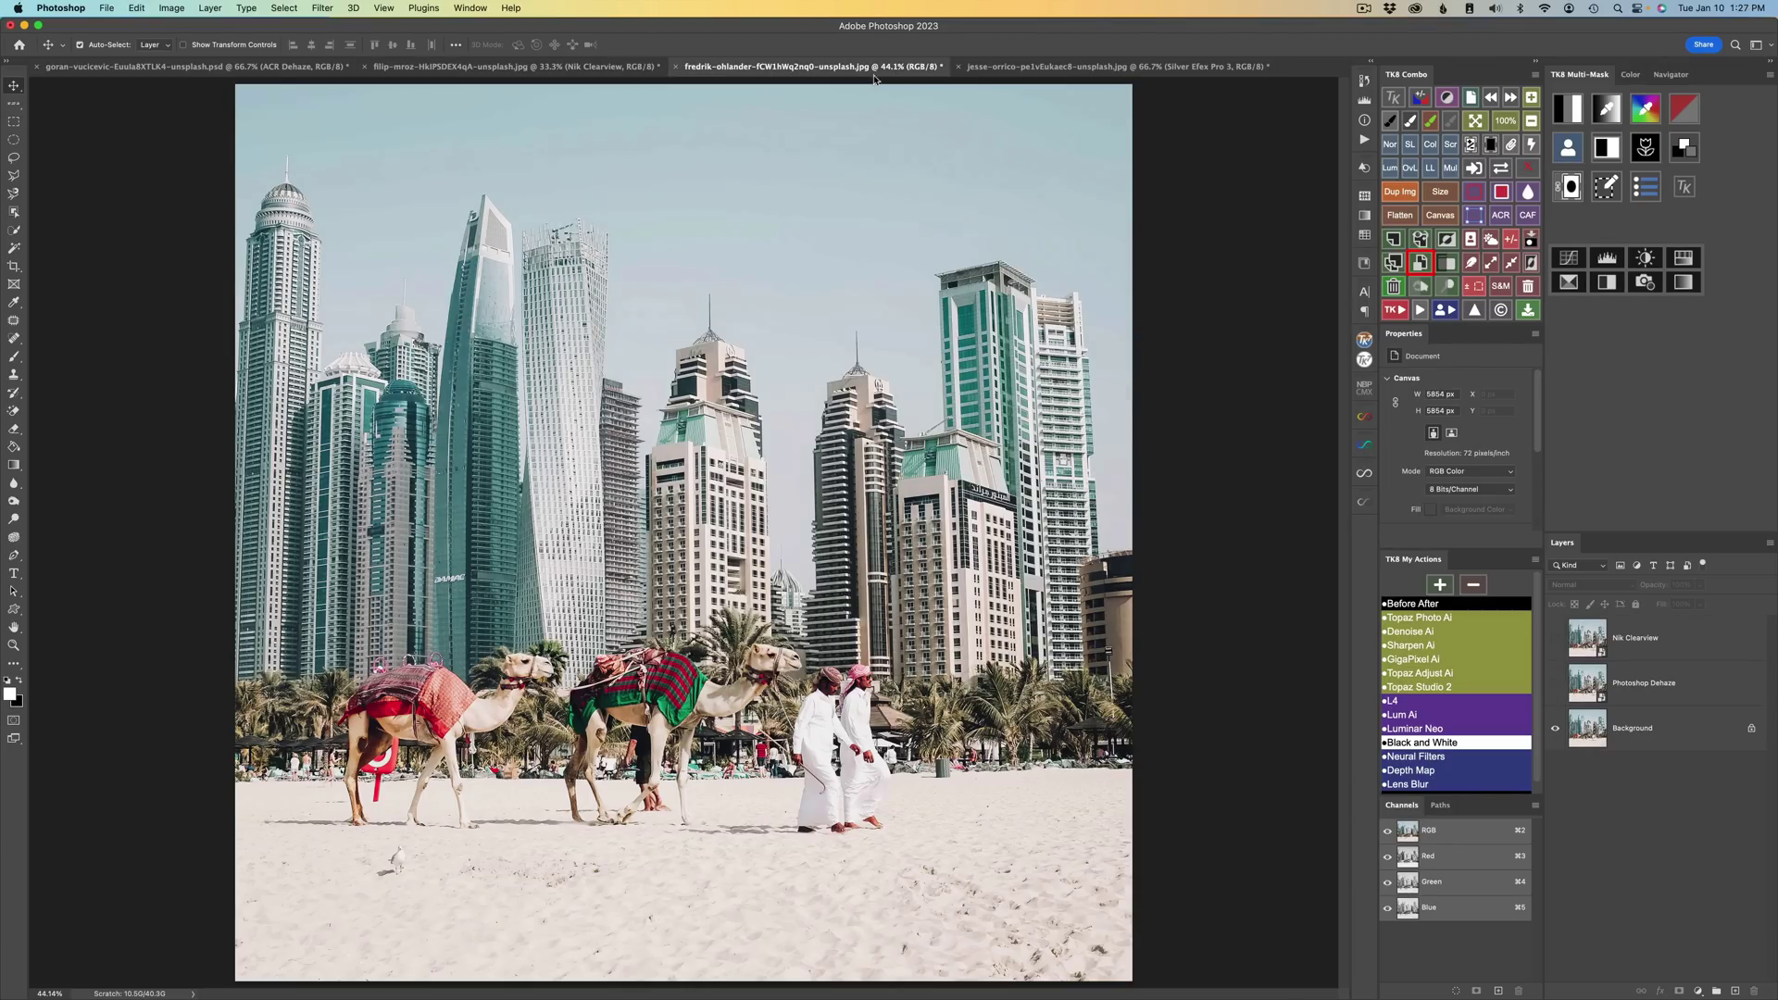
left_click(1054, 67)
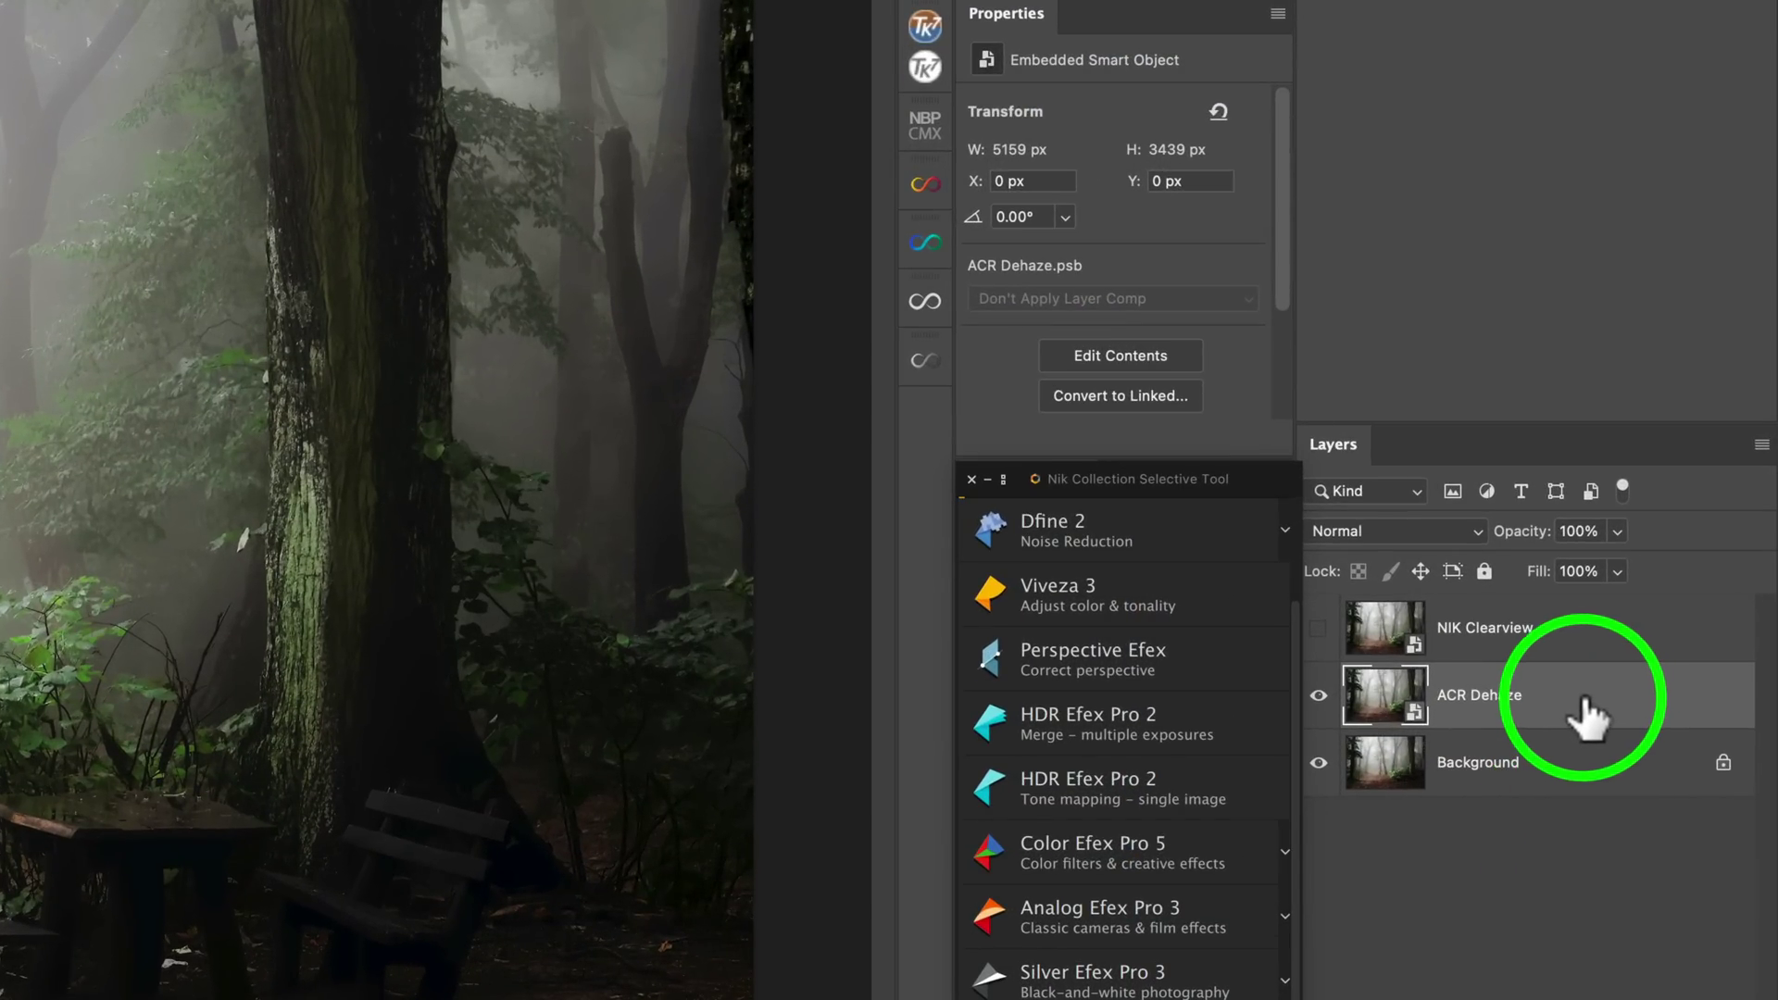
- Convert the ACR Dehaze layer to a smart object and apply the Camera Raw Filter to it with Dehaze at +68
right_click(1566, 704)
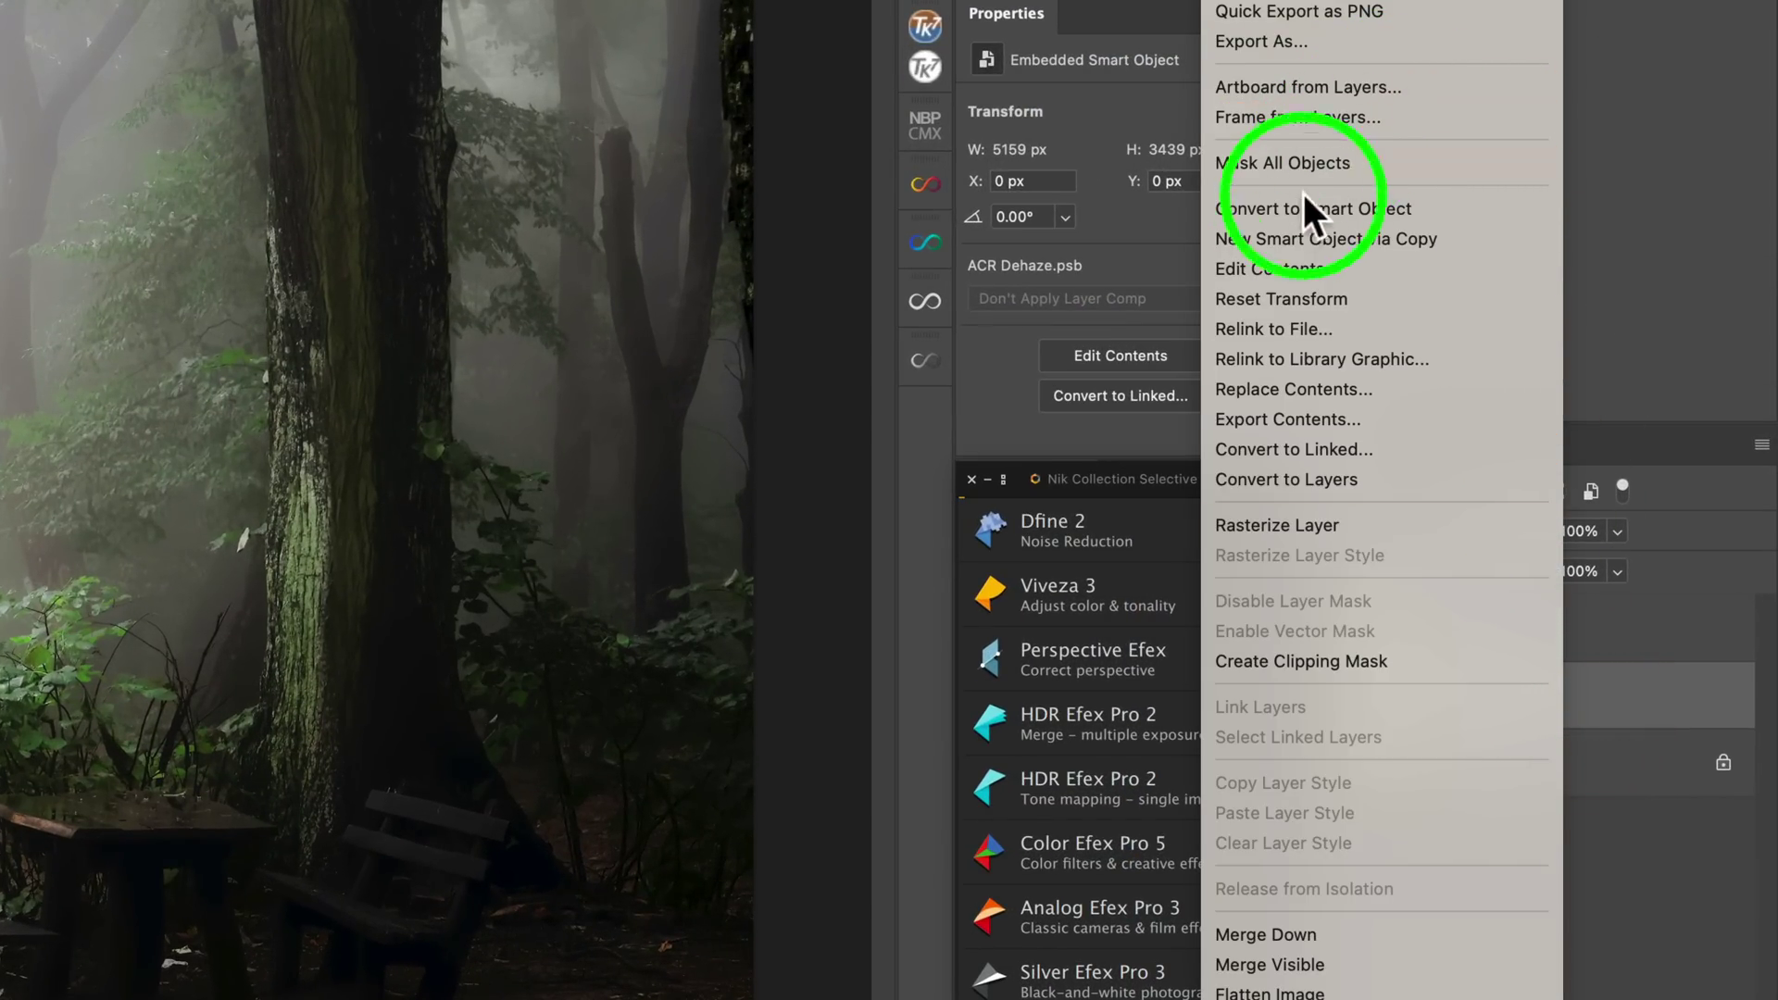
left_click(1276, 209)
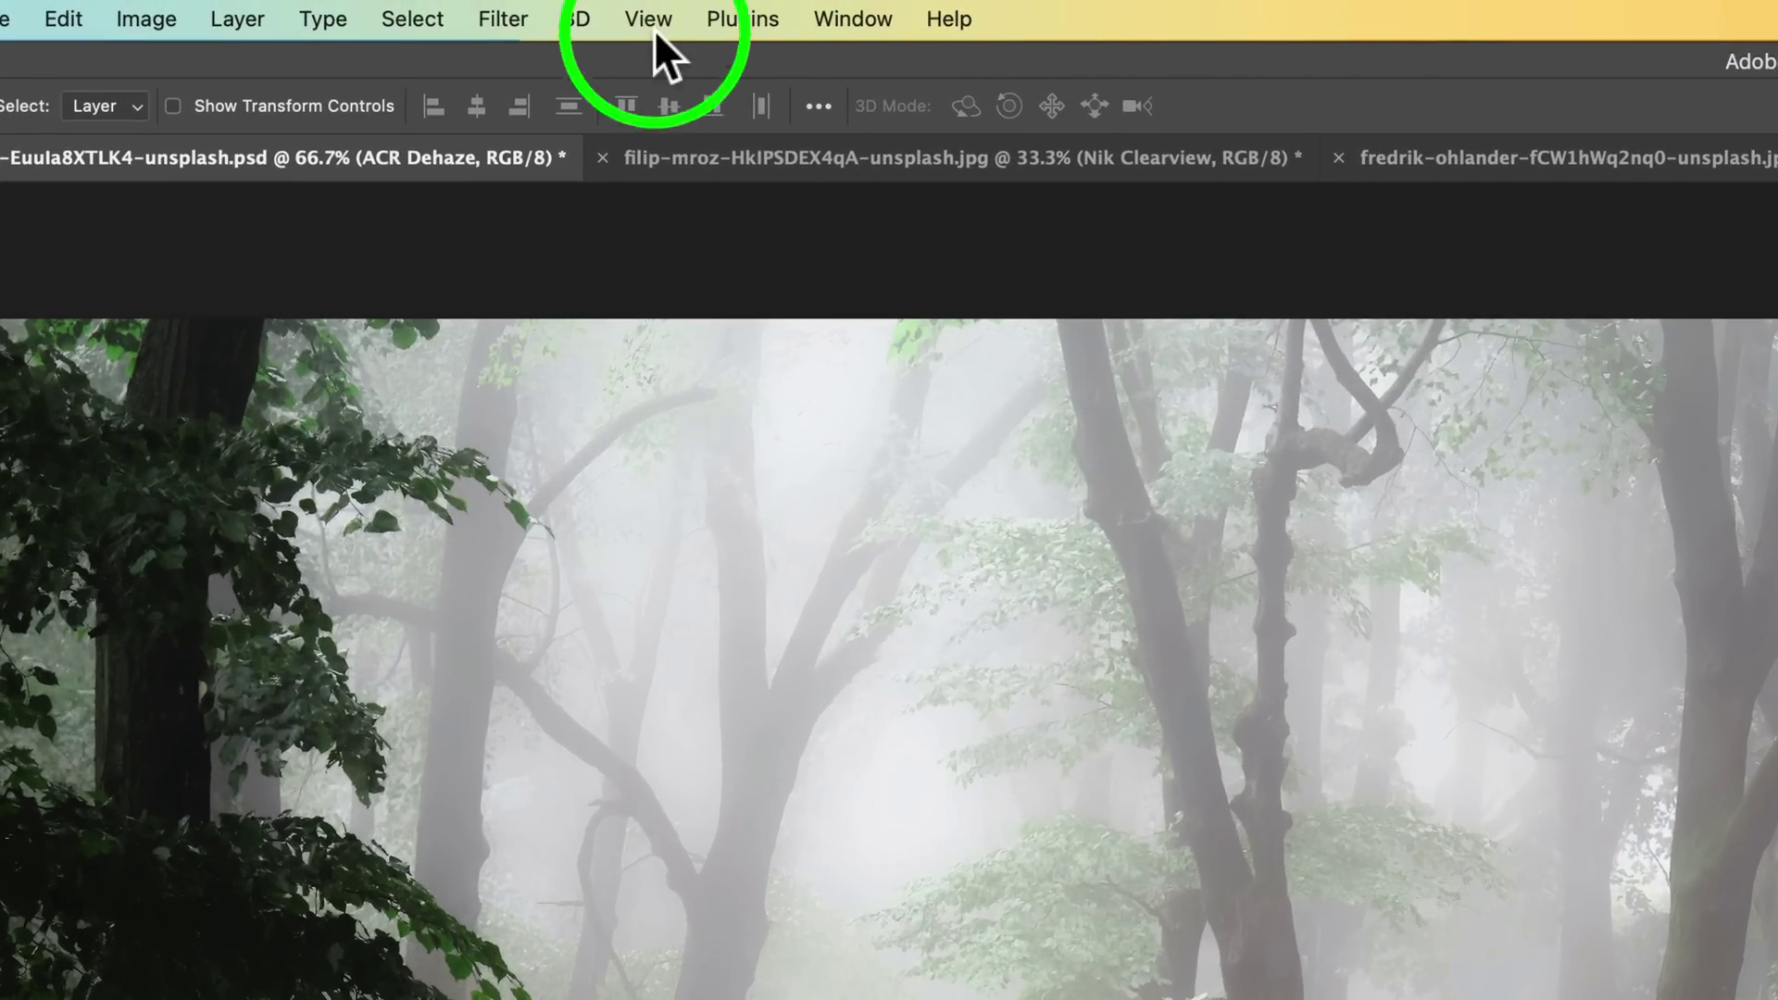
left_click(503, 18)
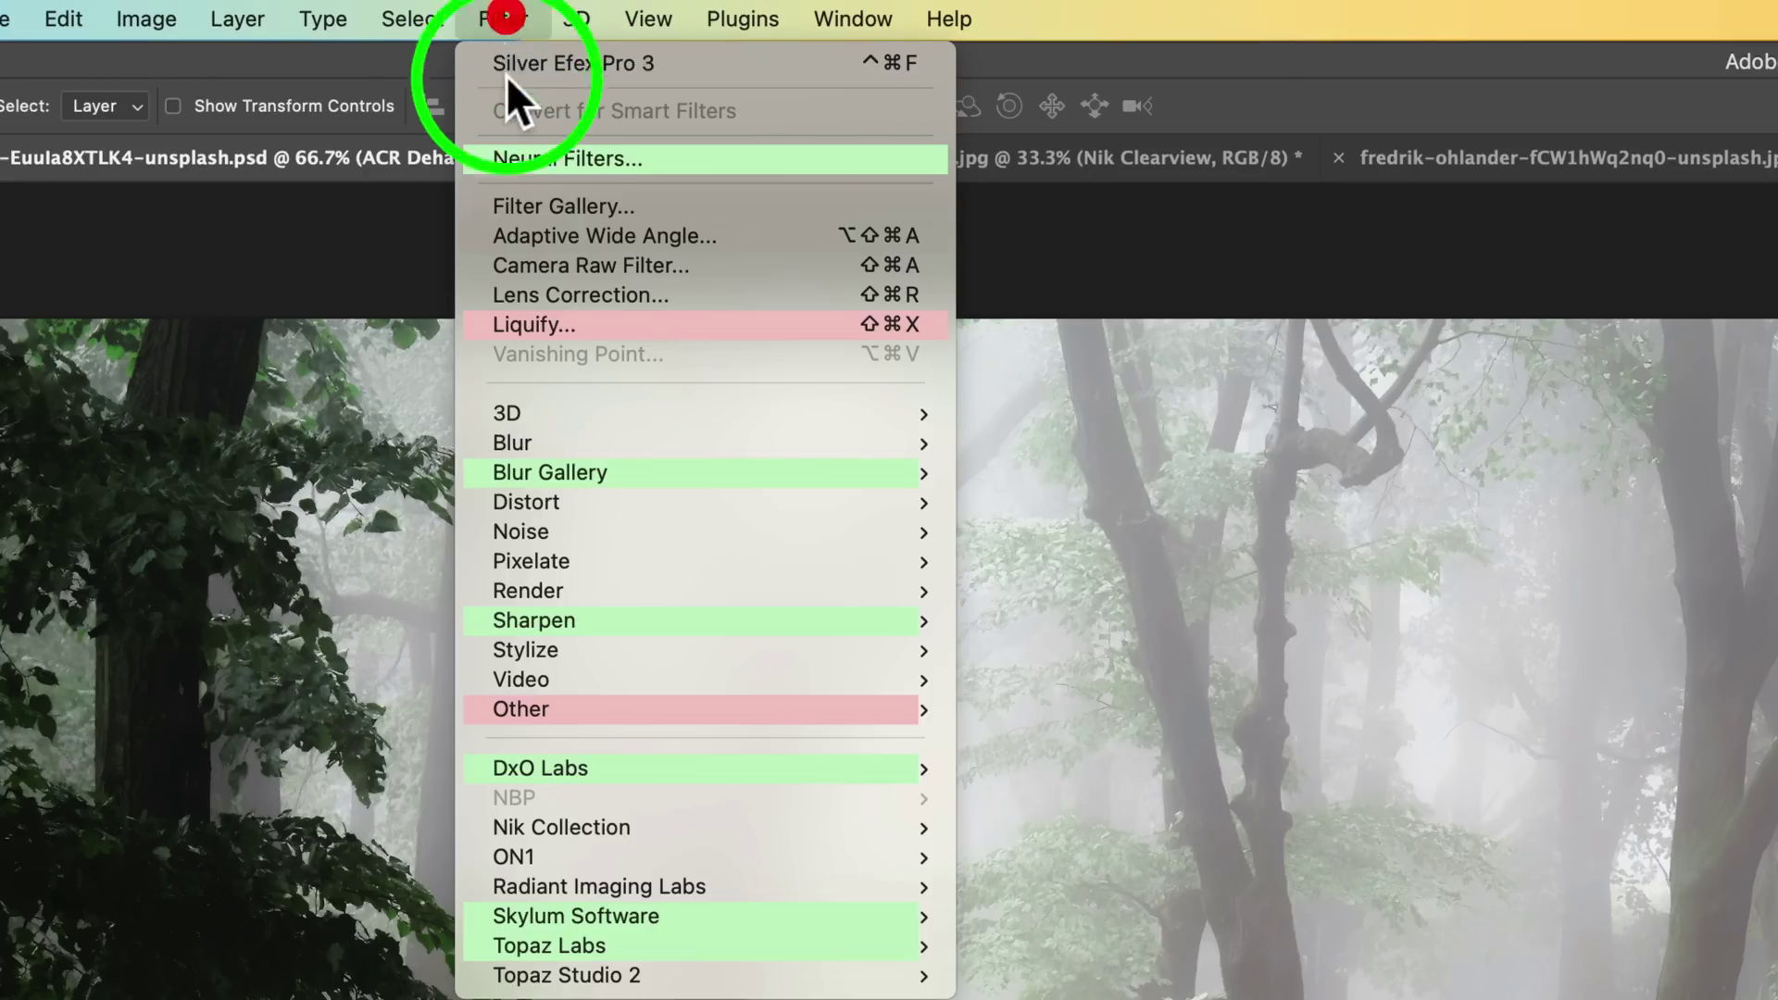
left_click(597, 266)
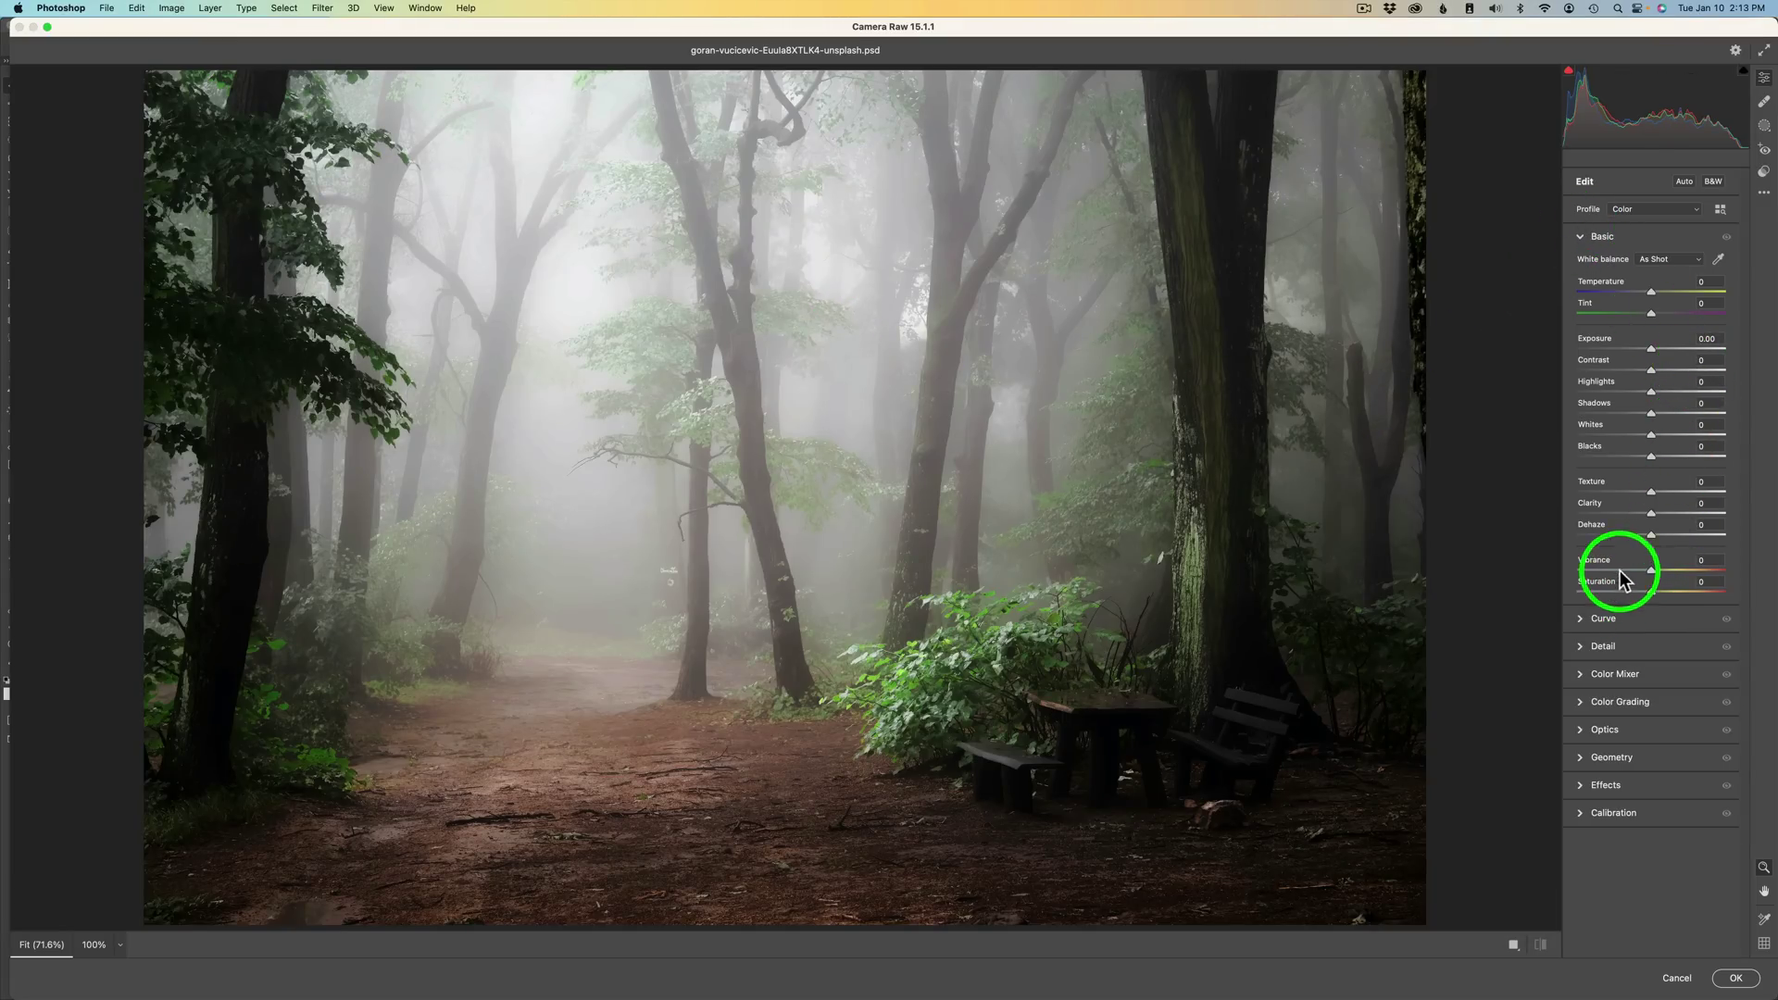
left_click(1582, 238)
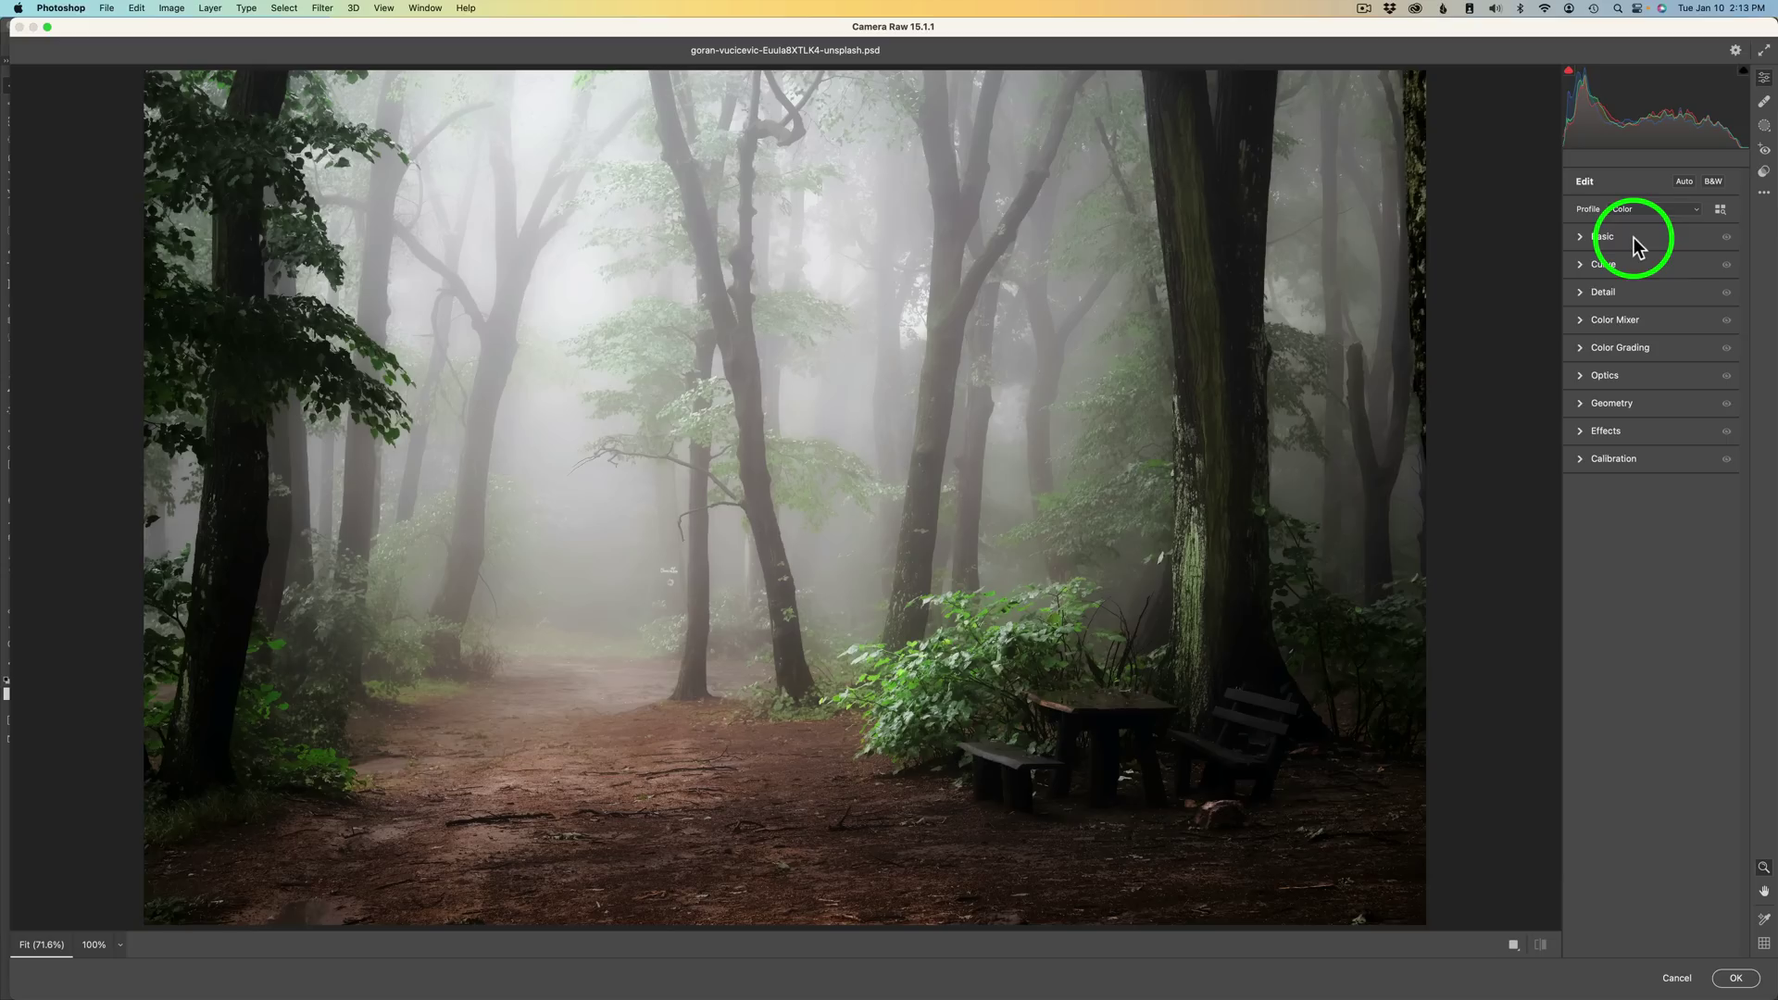
left_click(1635, 237)
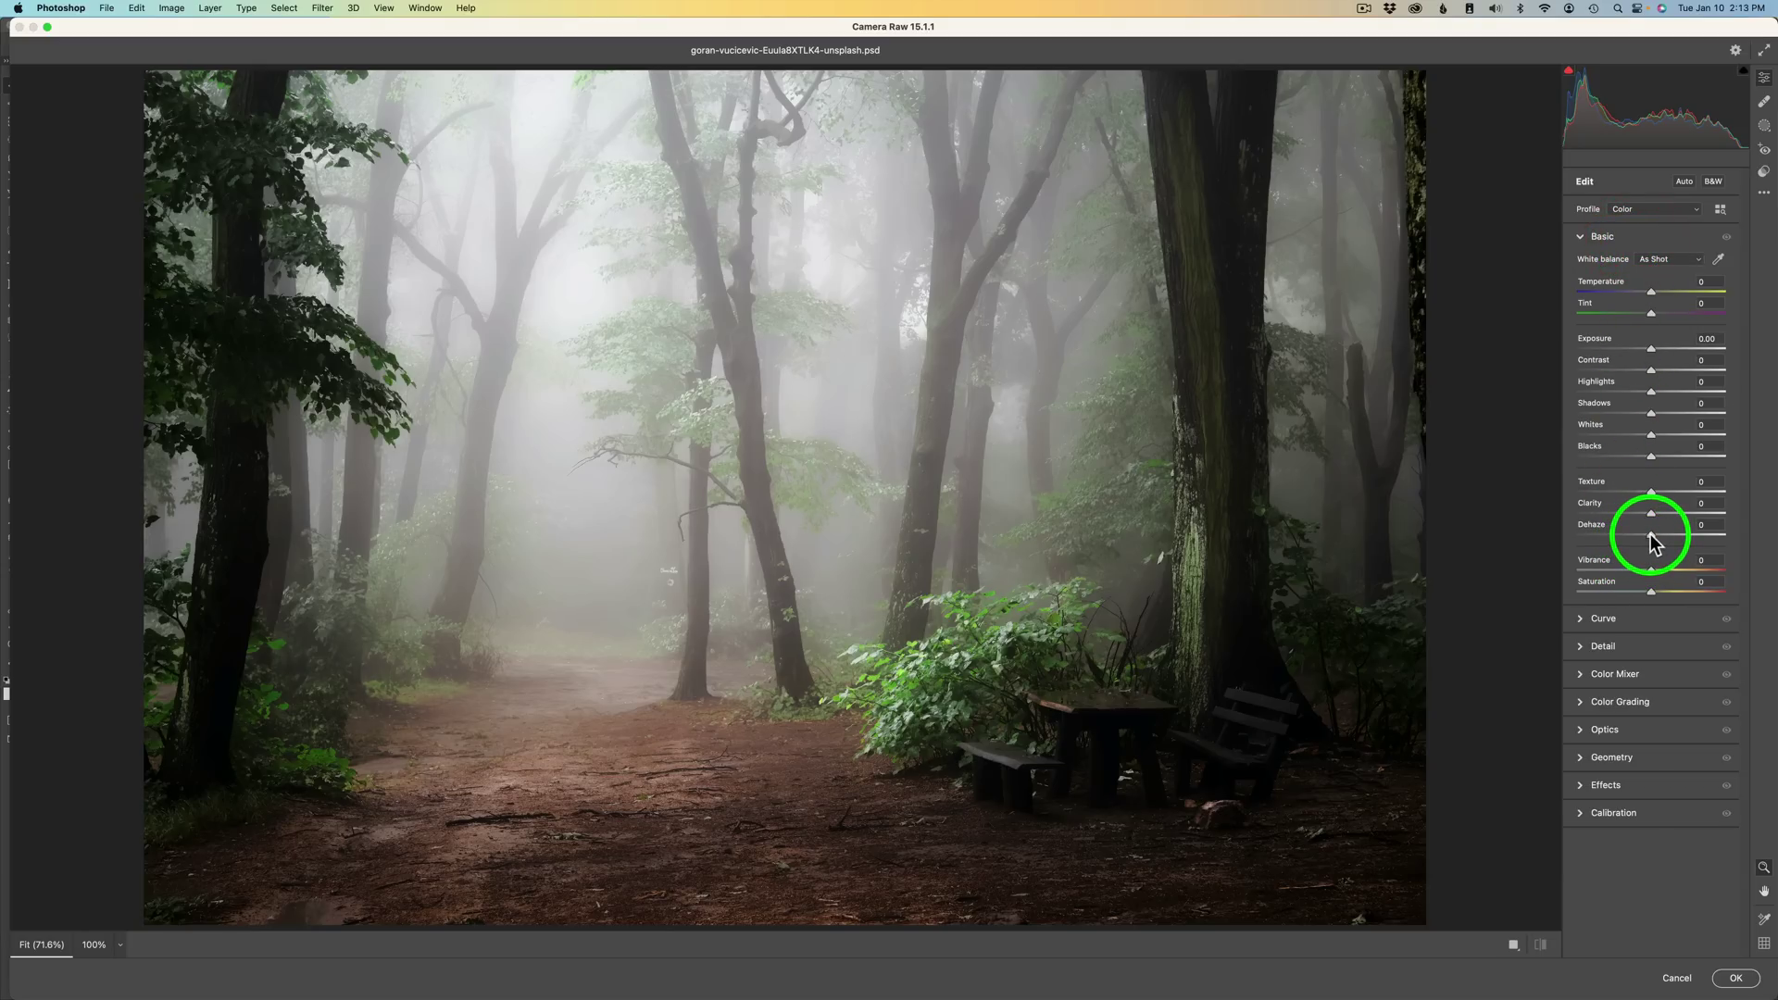
left_click_drag(1653, 542, 1702, 540)
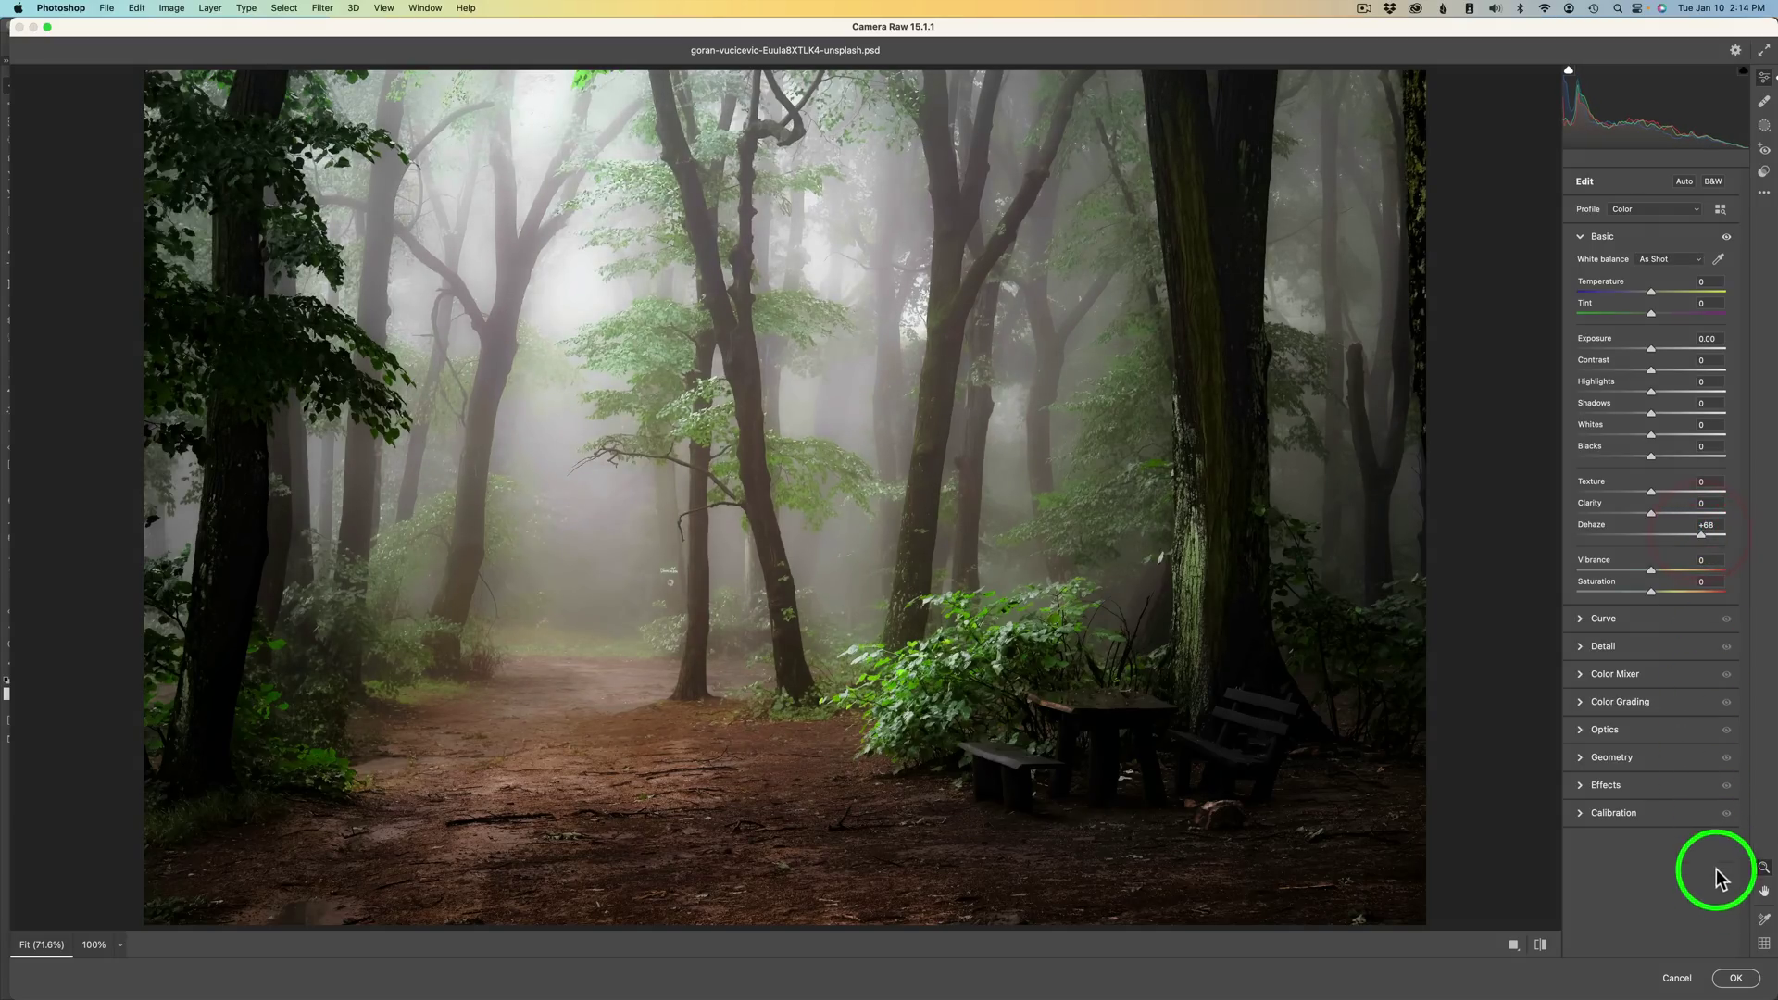
left_click(1735, 980)
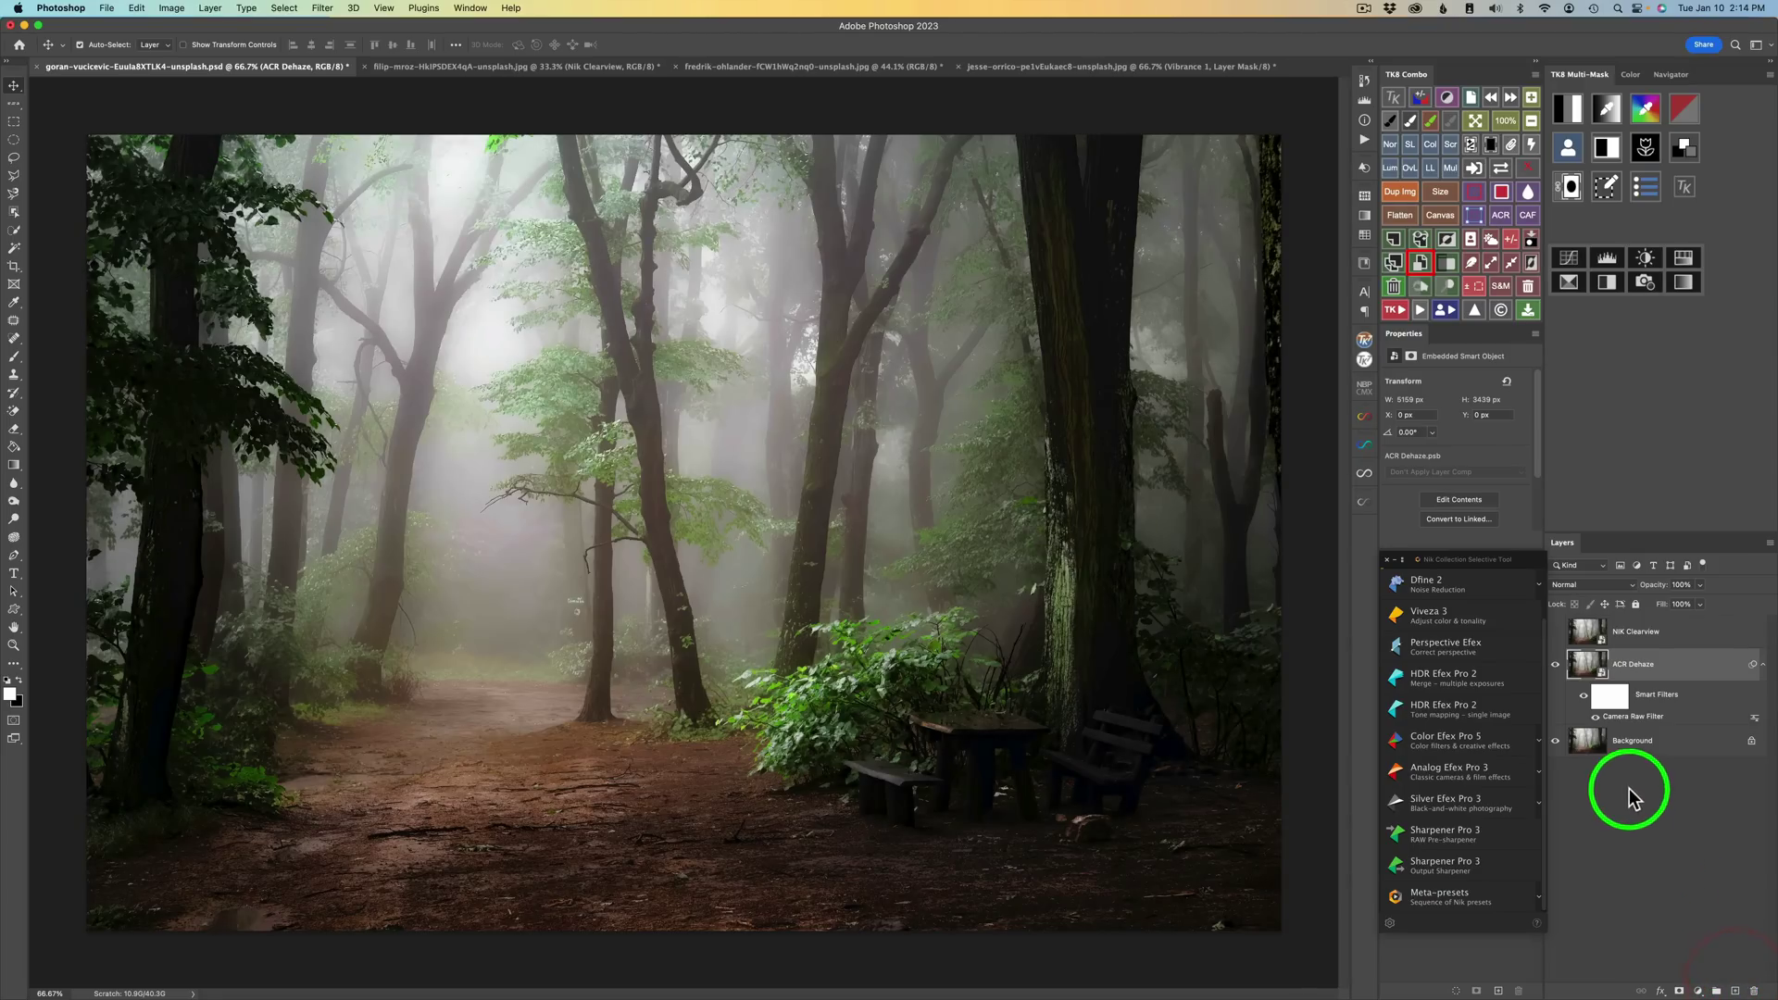
- Compare the image without and with the ACR Dehaze layer, and make the NIK Clearview layer active and visible
left_click(1557, 665)
left_click(1557, 665)
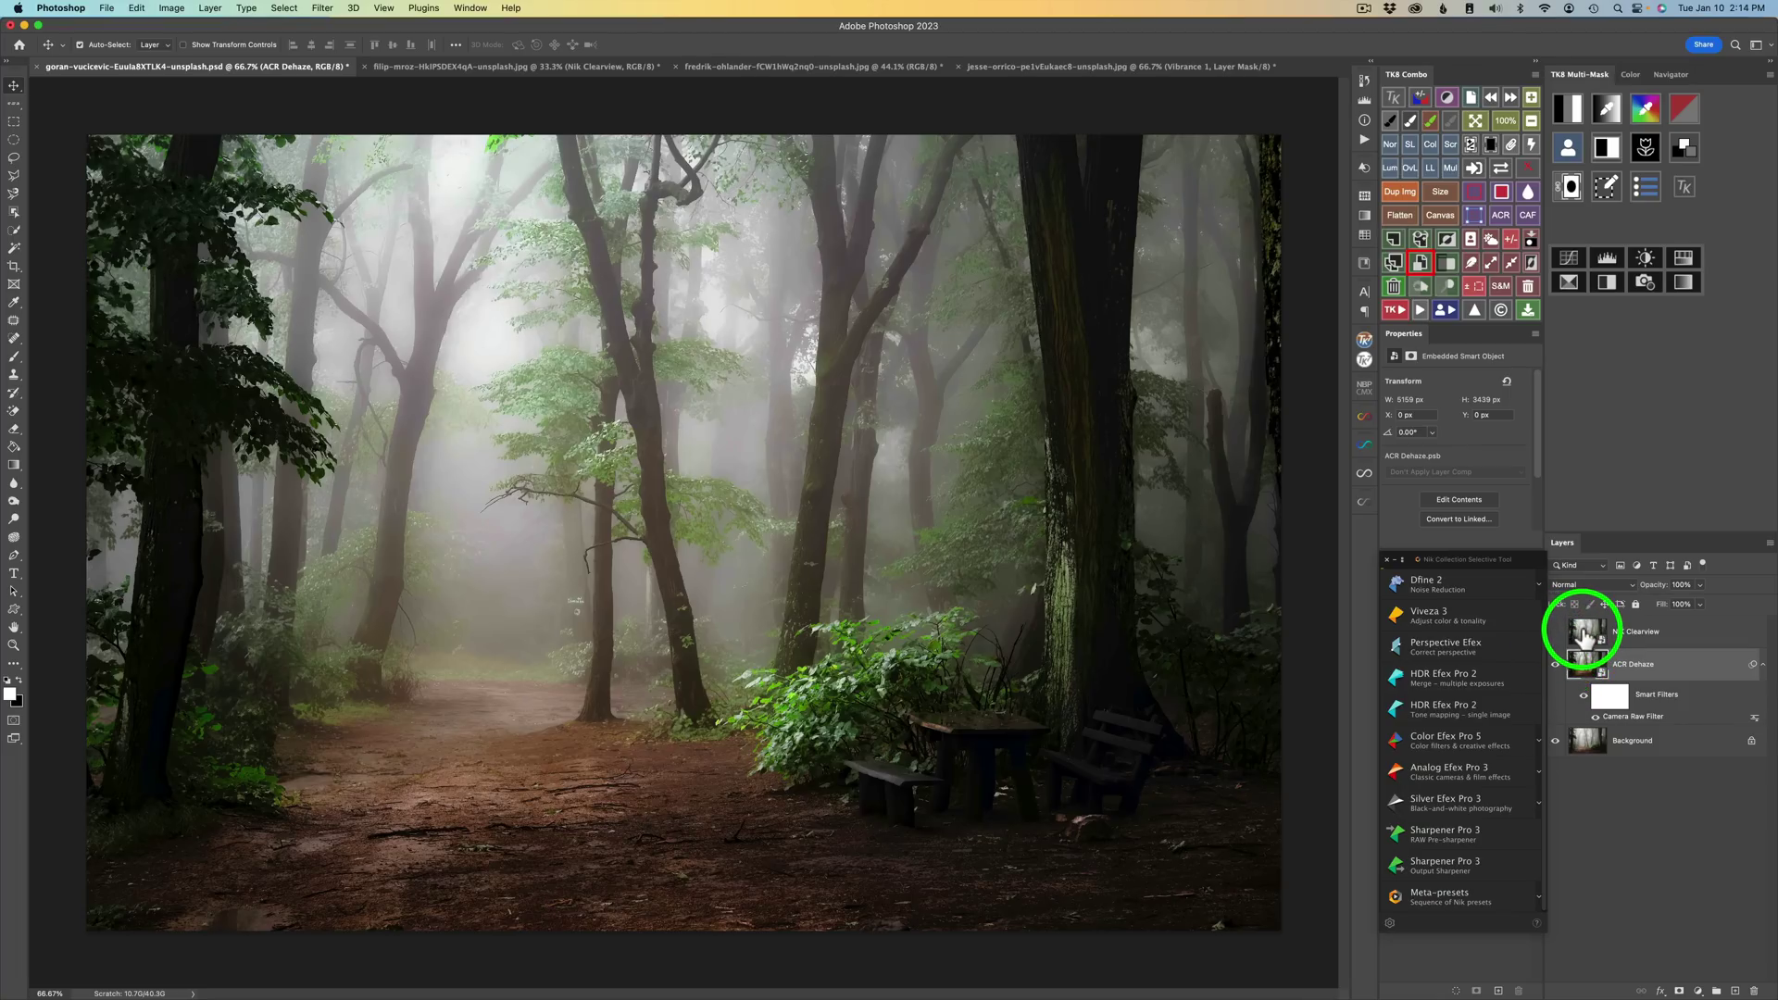
left_click(1584, 634)
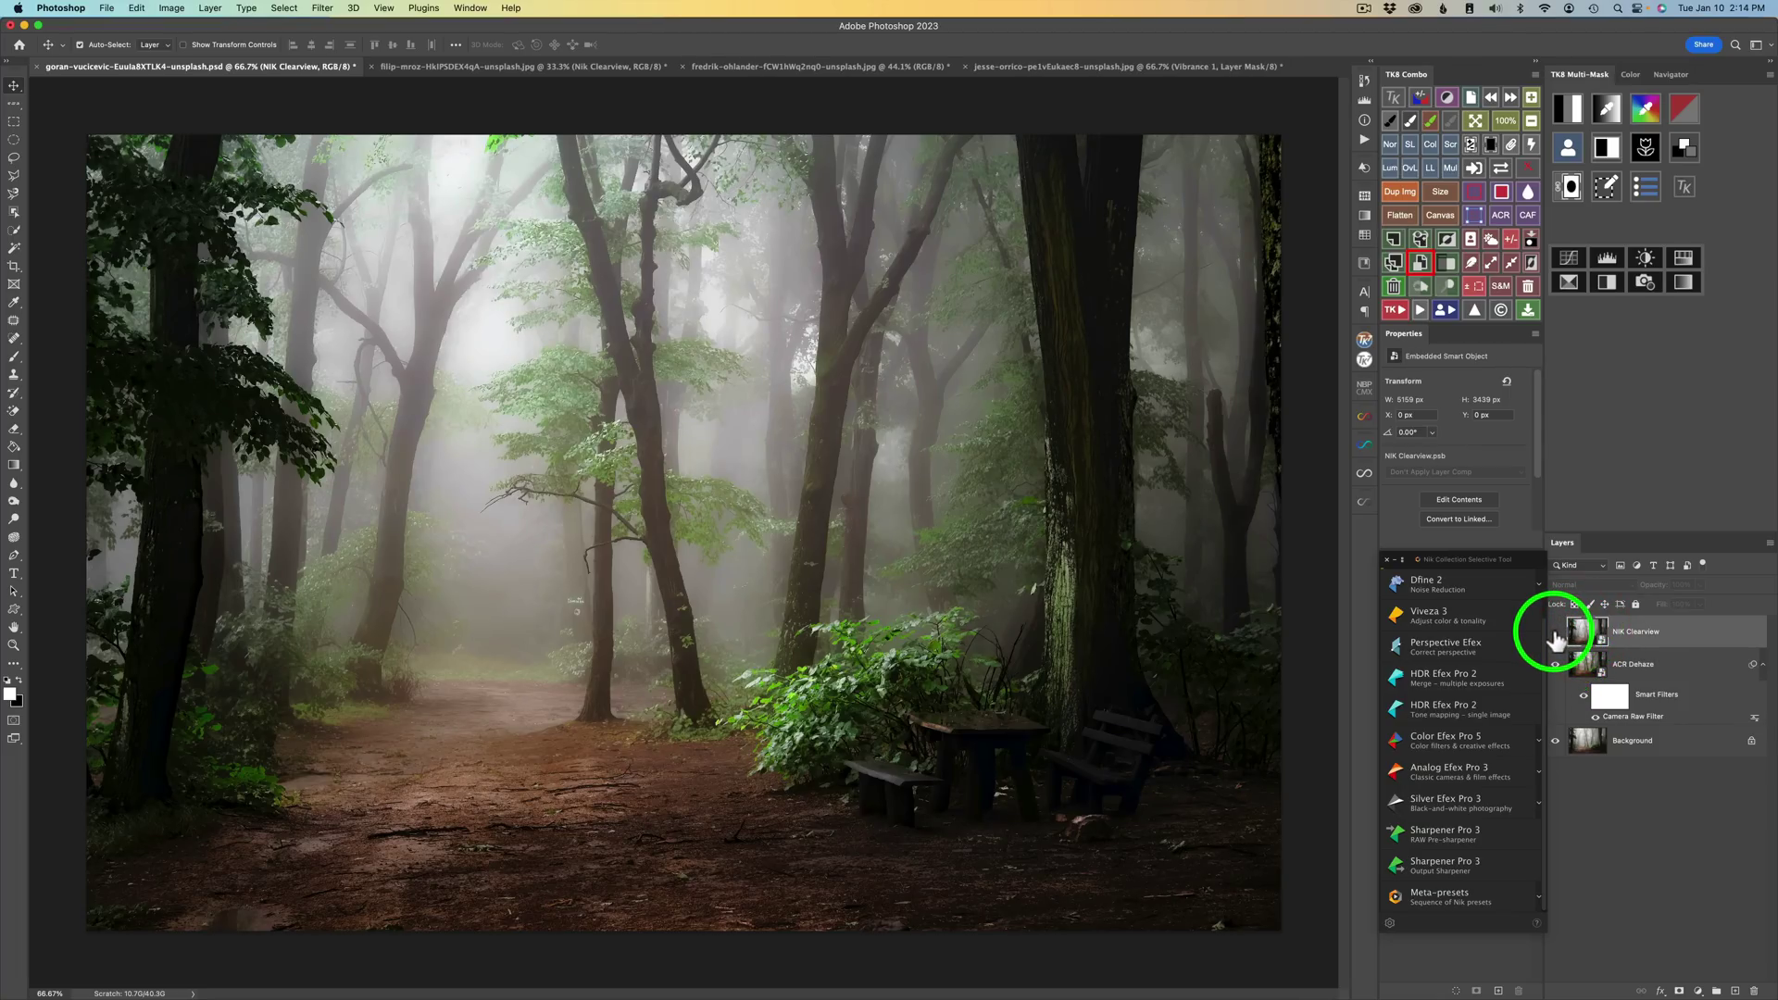
left_click(1556, 632)
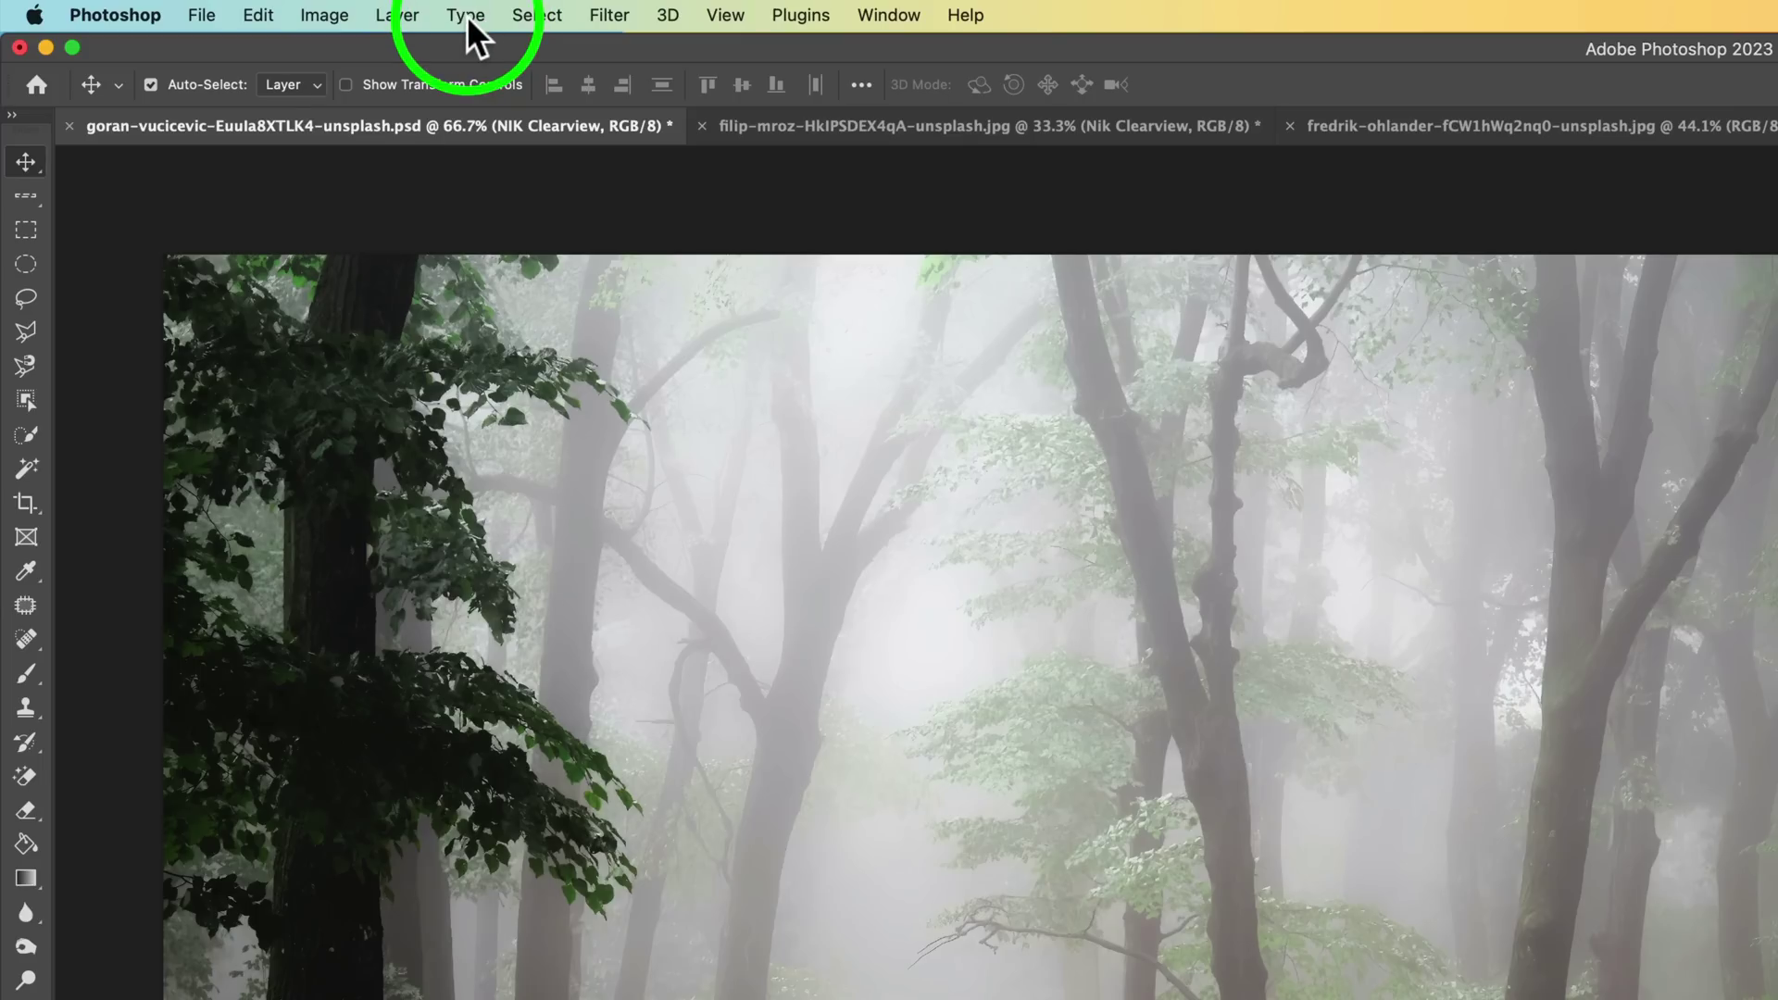
left_click(213, 13)
mouse_move(269, 602)
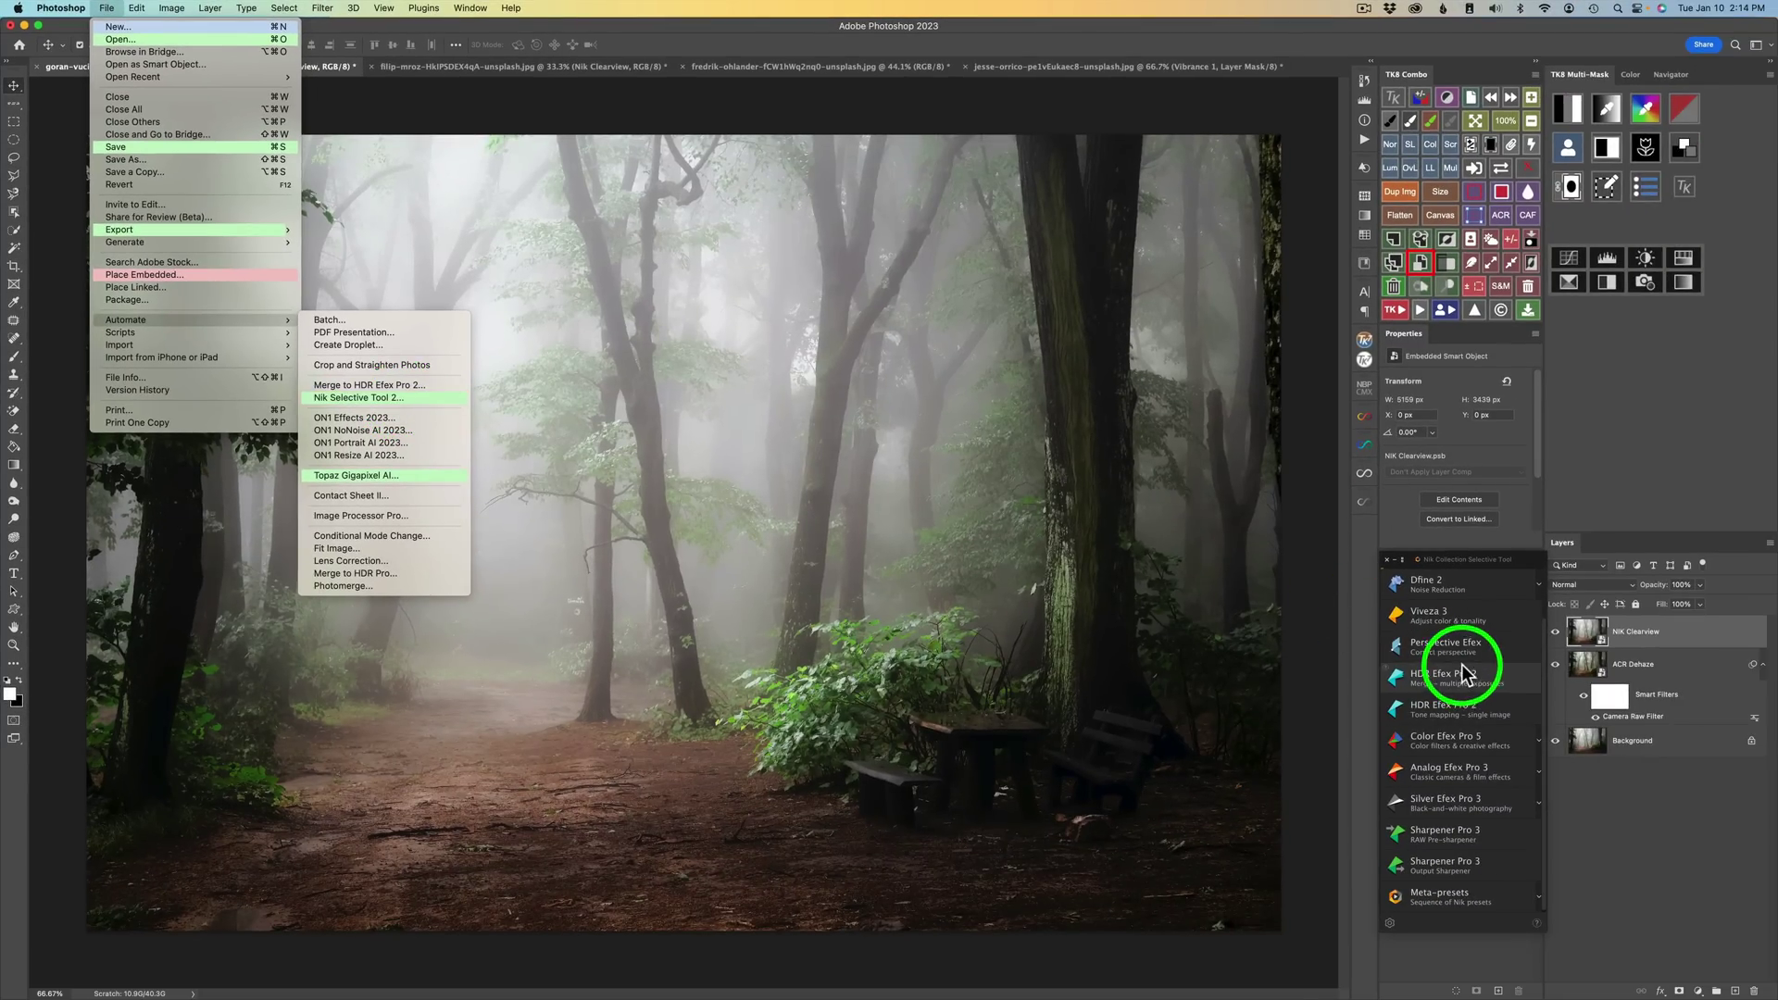
left_click(1061, 87)
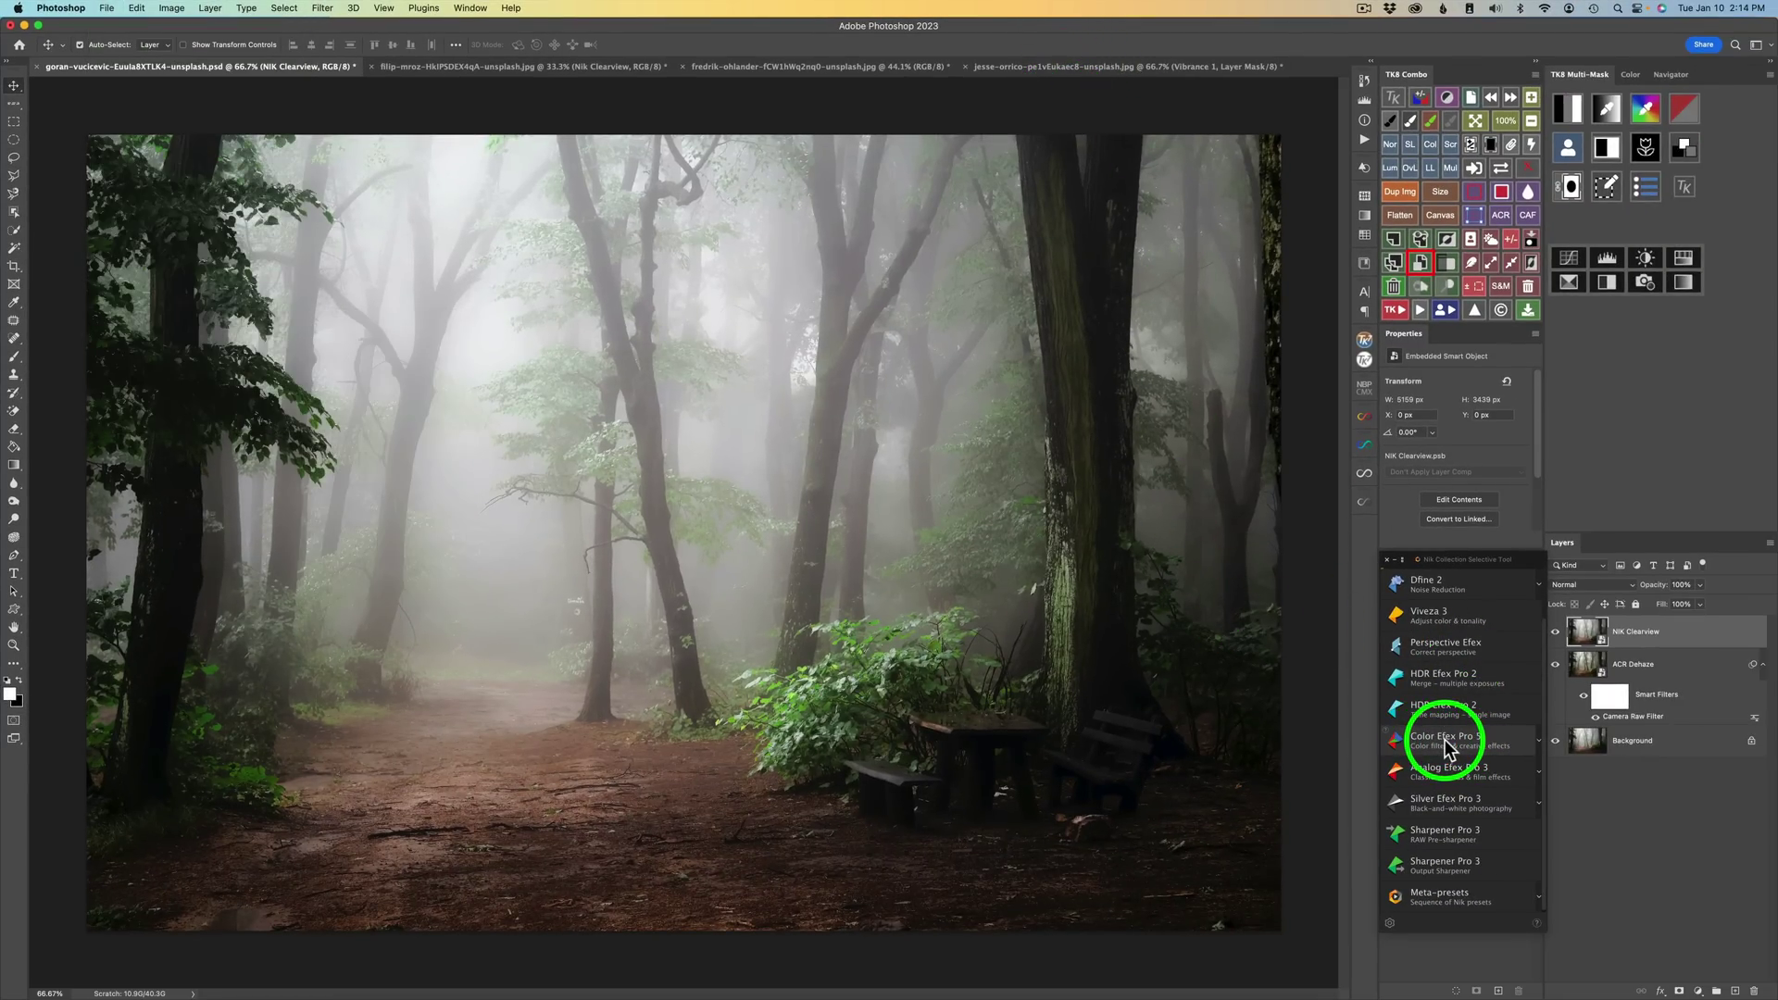
- Open the NIK Clearview layer in Color Efex Pro 5 and turn off the Grain filter
left_click(1448, 745)
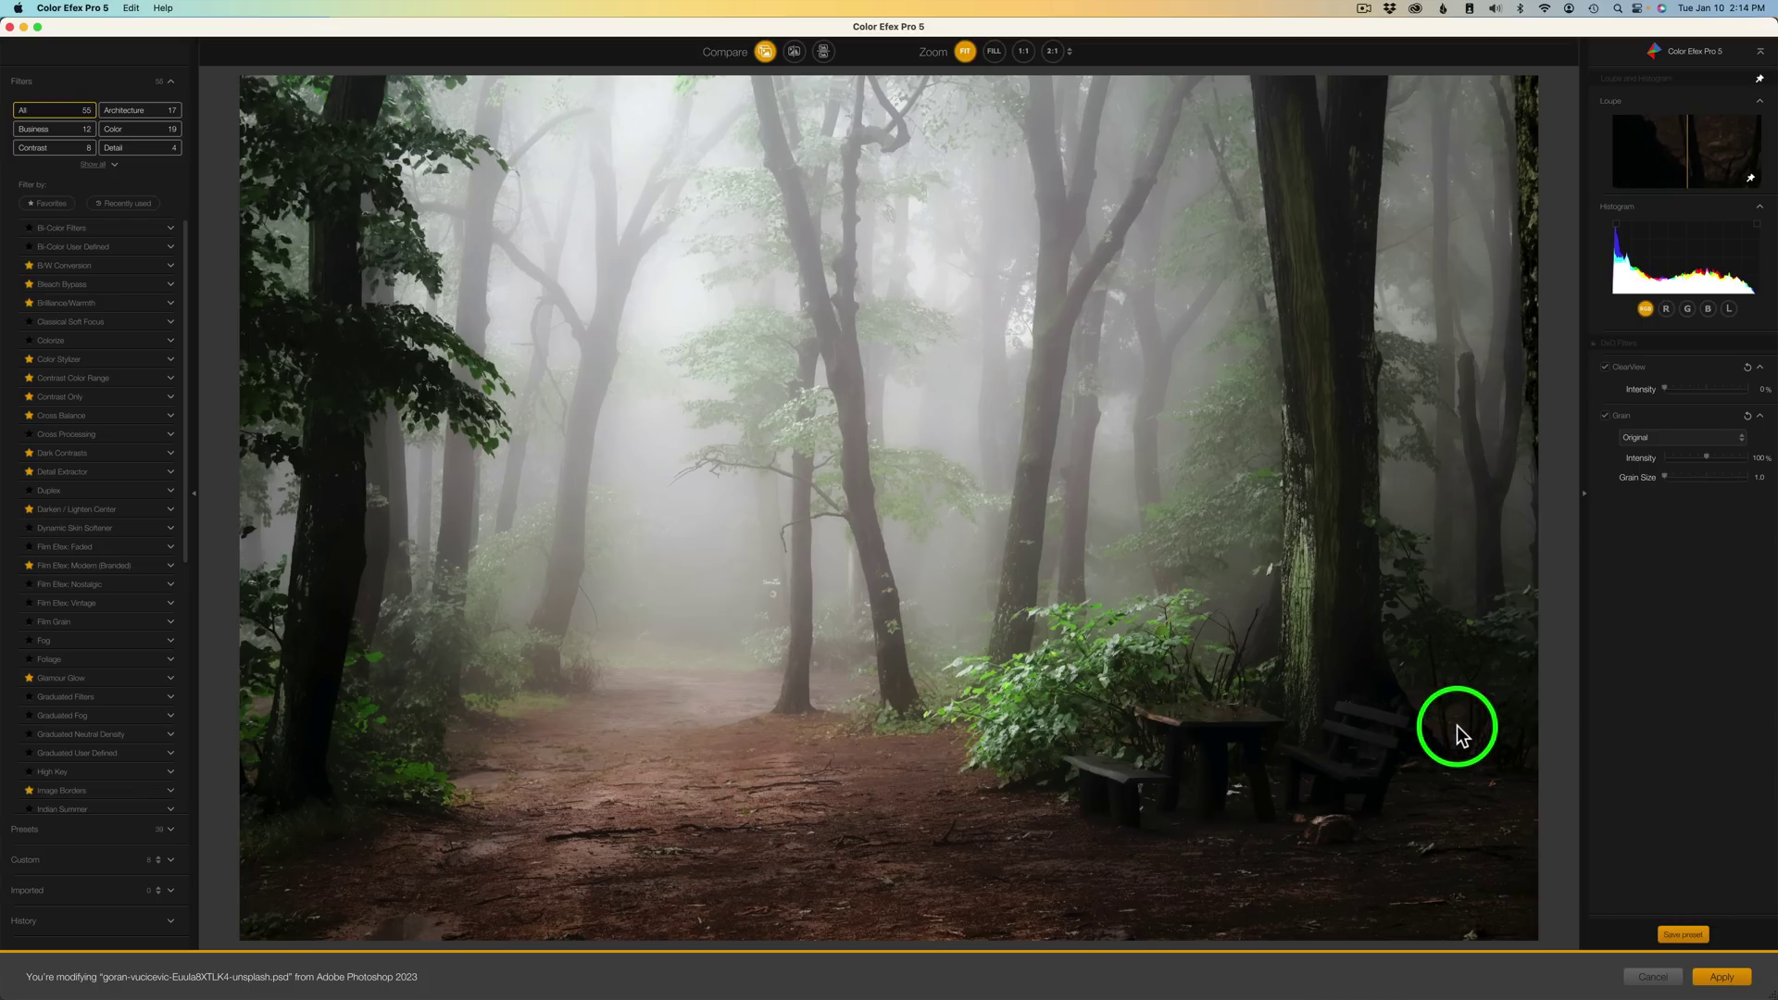
left_click(1607, 416)
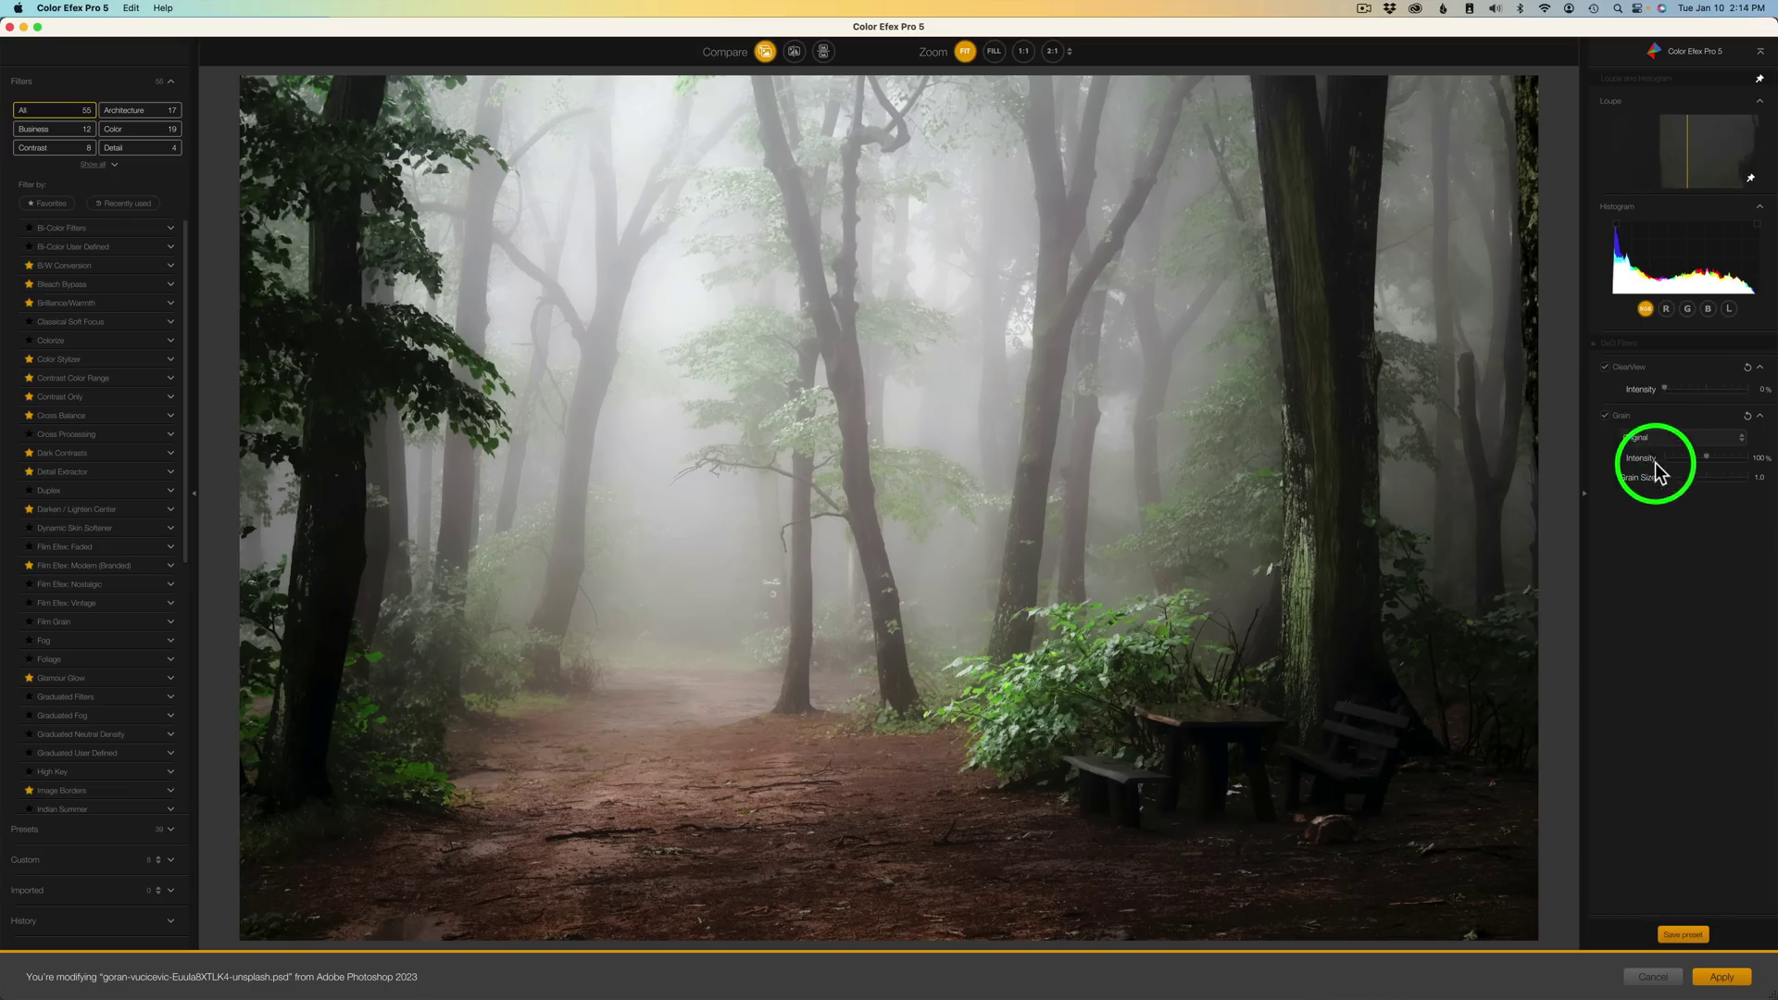
left_click(1607, 417)
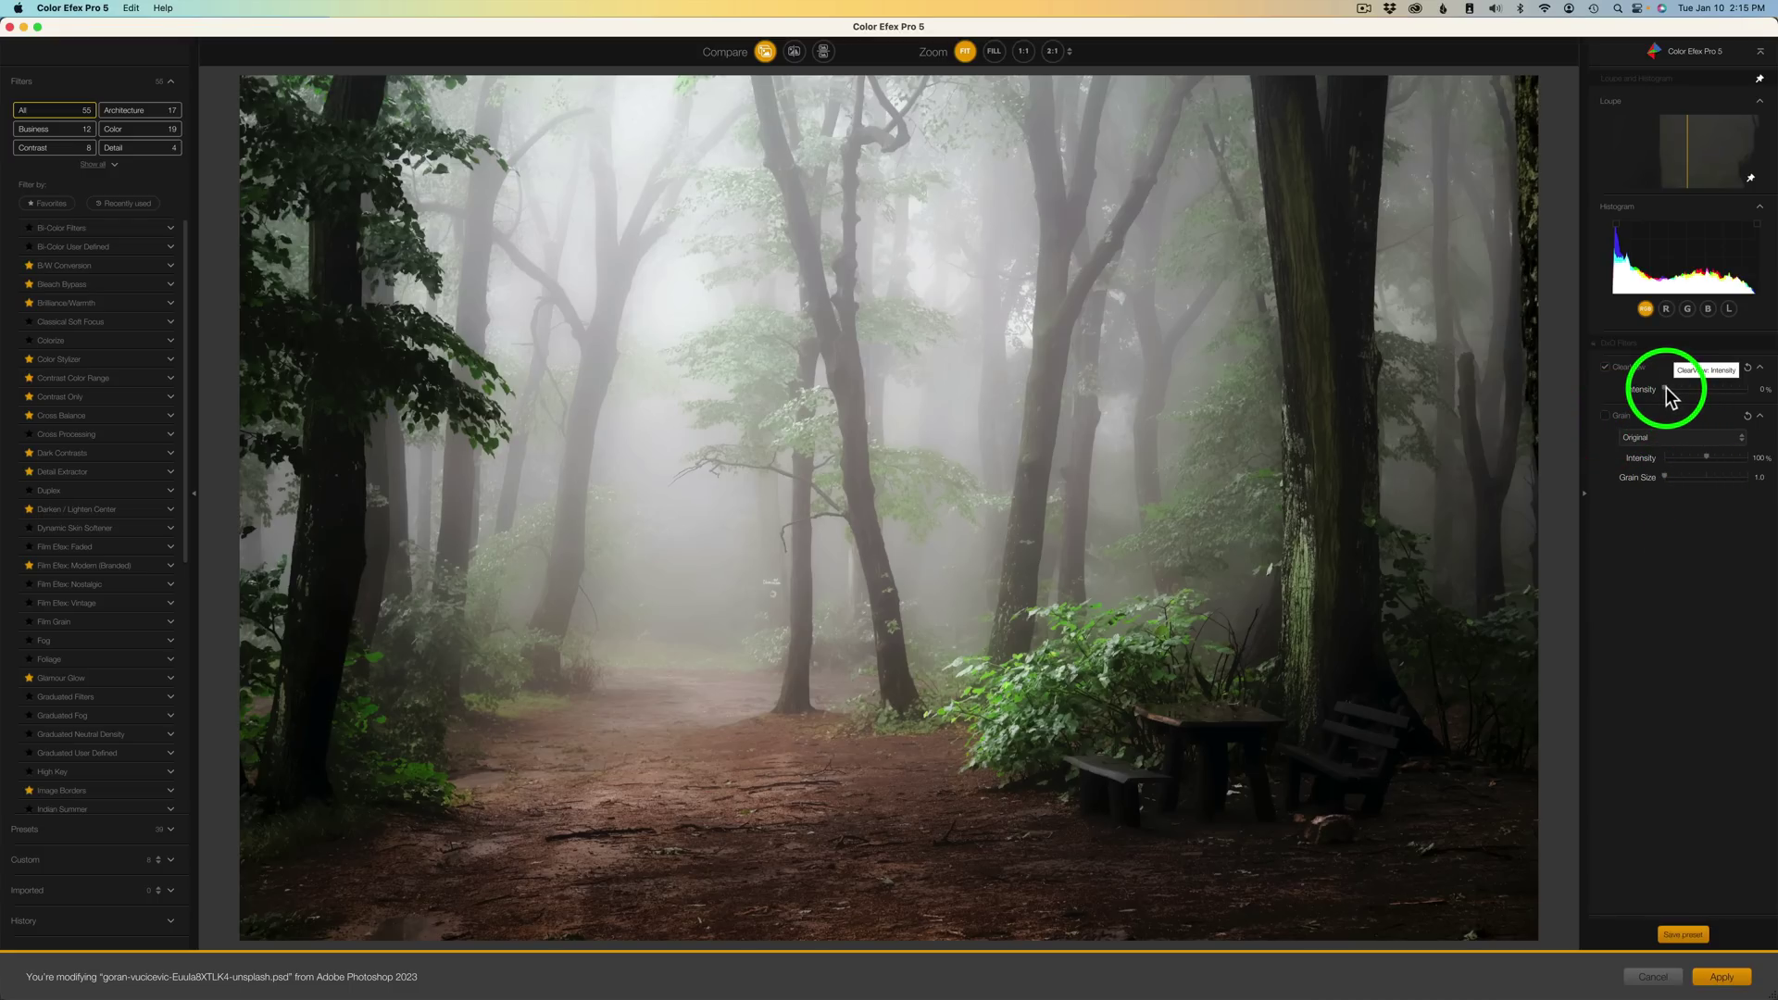
- Set the ClearView intensity to about 86%, compare the image without and with the filter, and apply it
left_click_drag(1667, 394, 1731, 401)
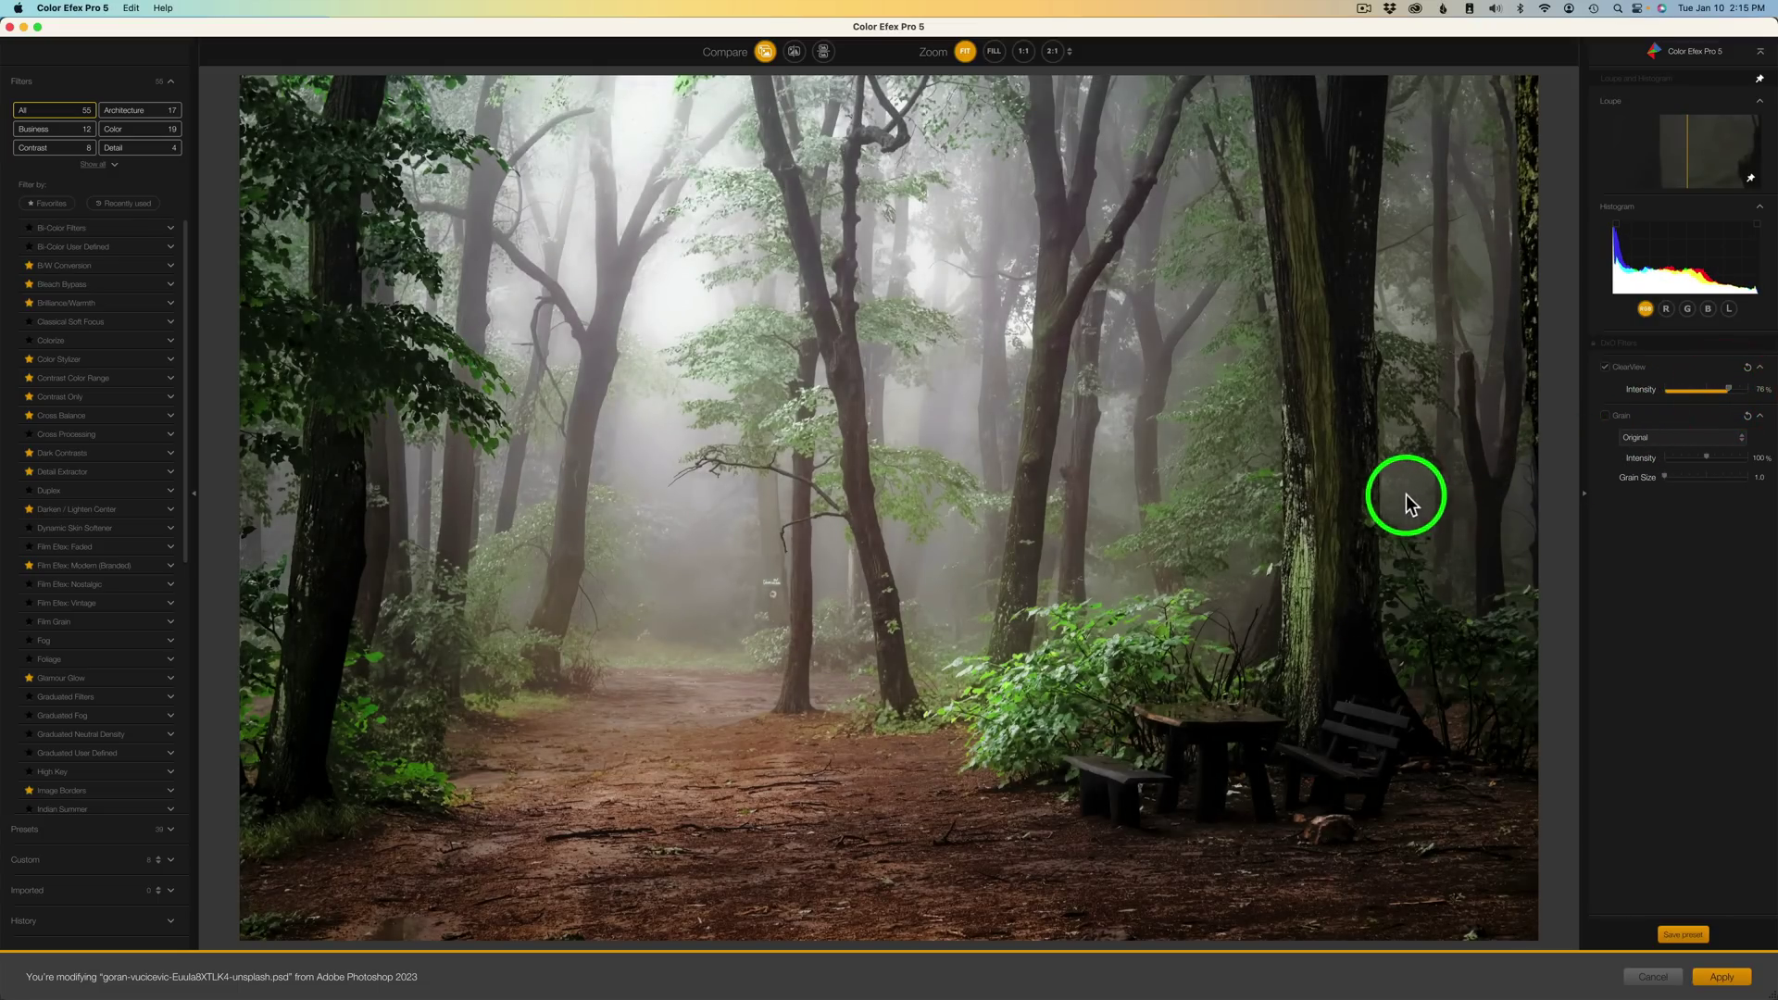
left_click_drag(1731, 389, 1763, 396)
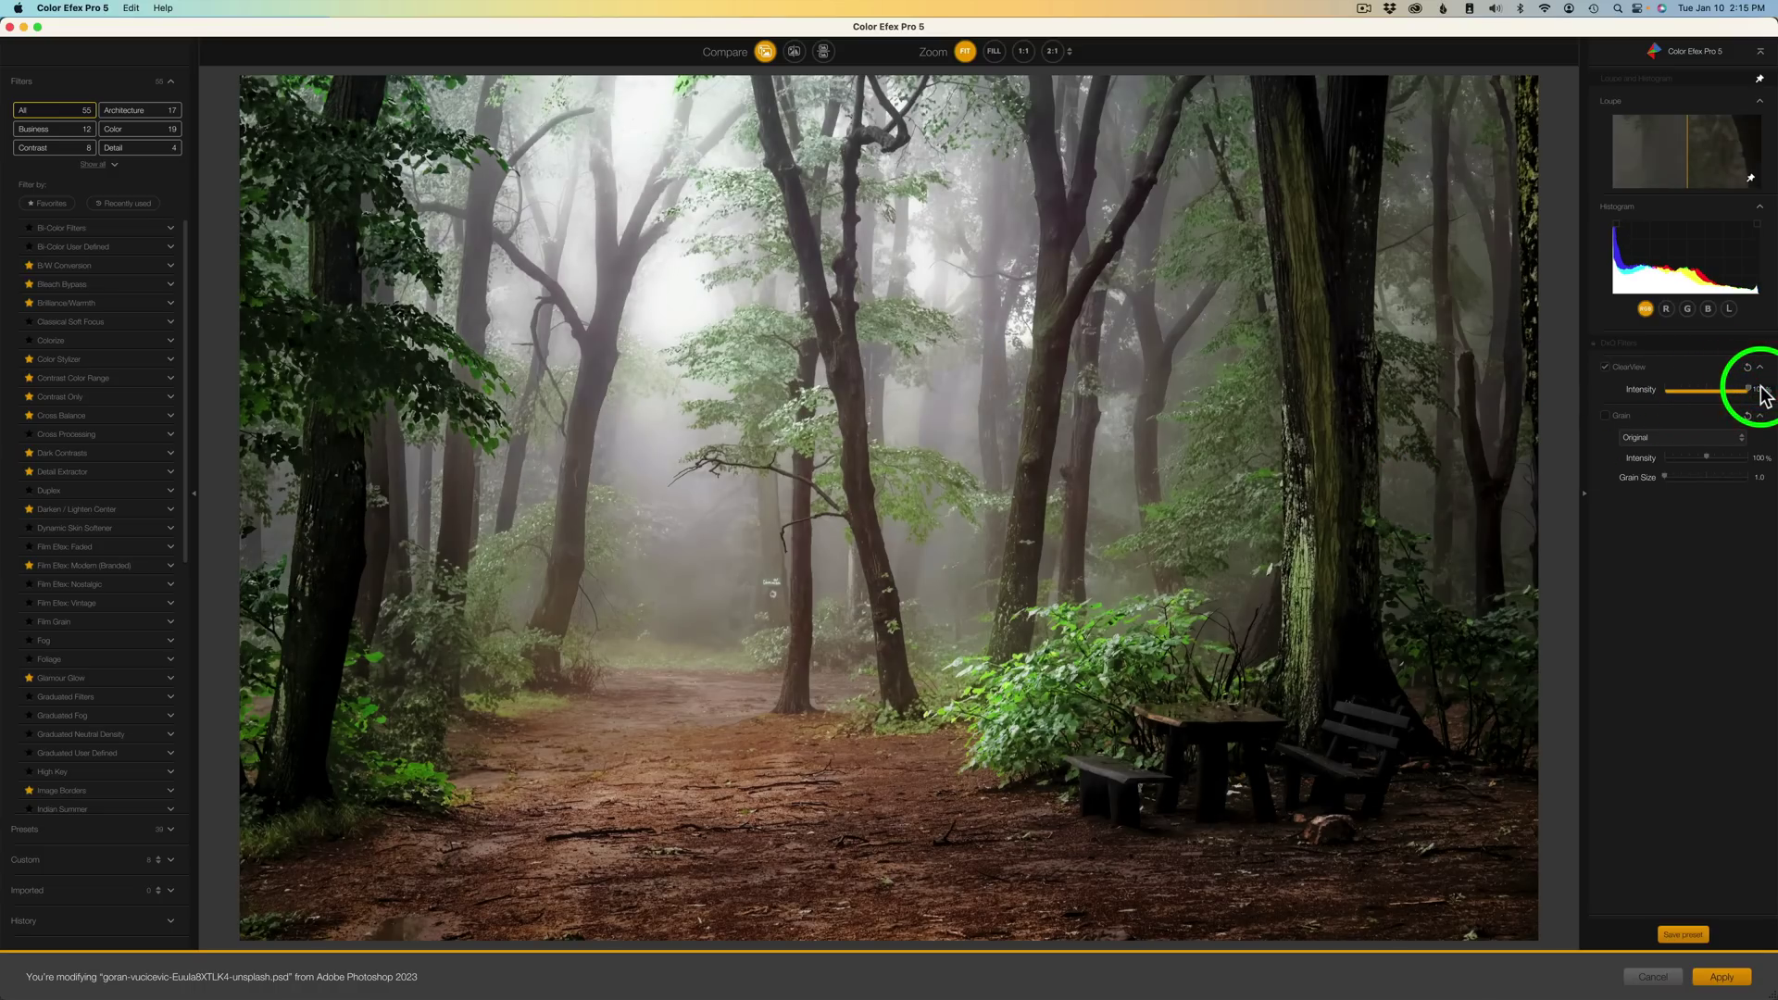
left_click_drag(1751, 396, 1738, 396)
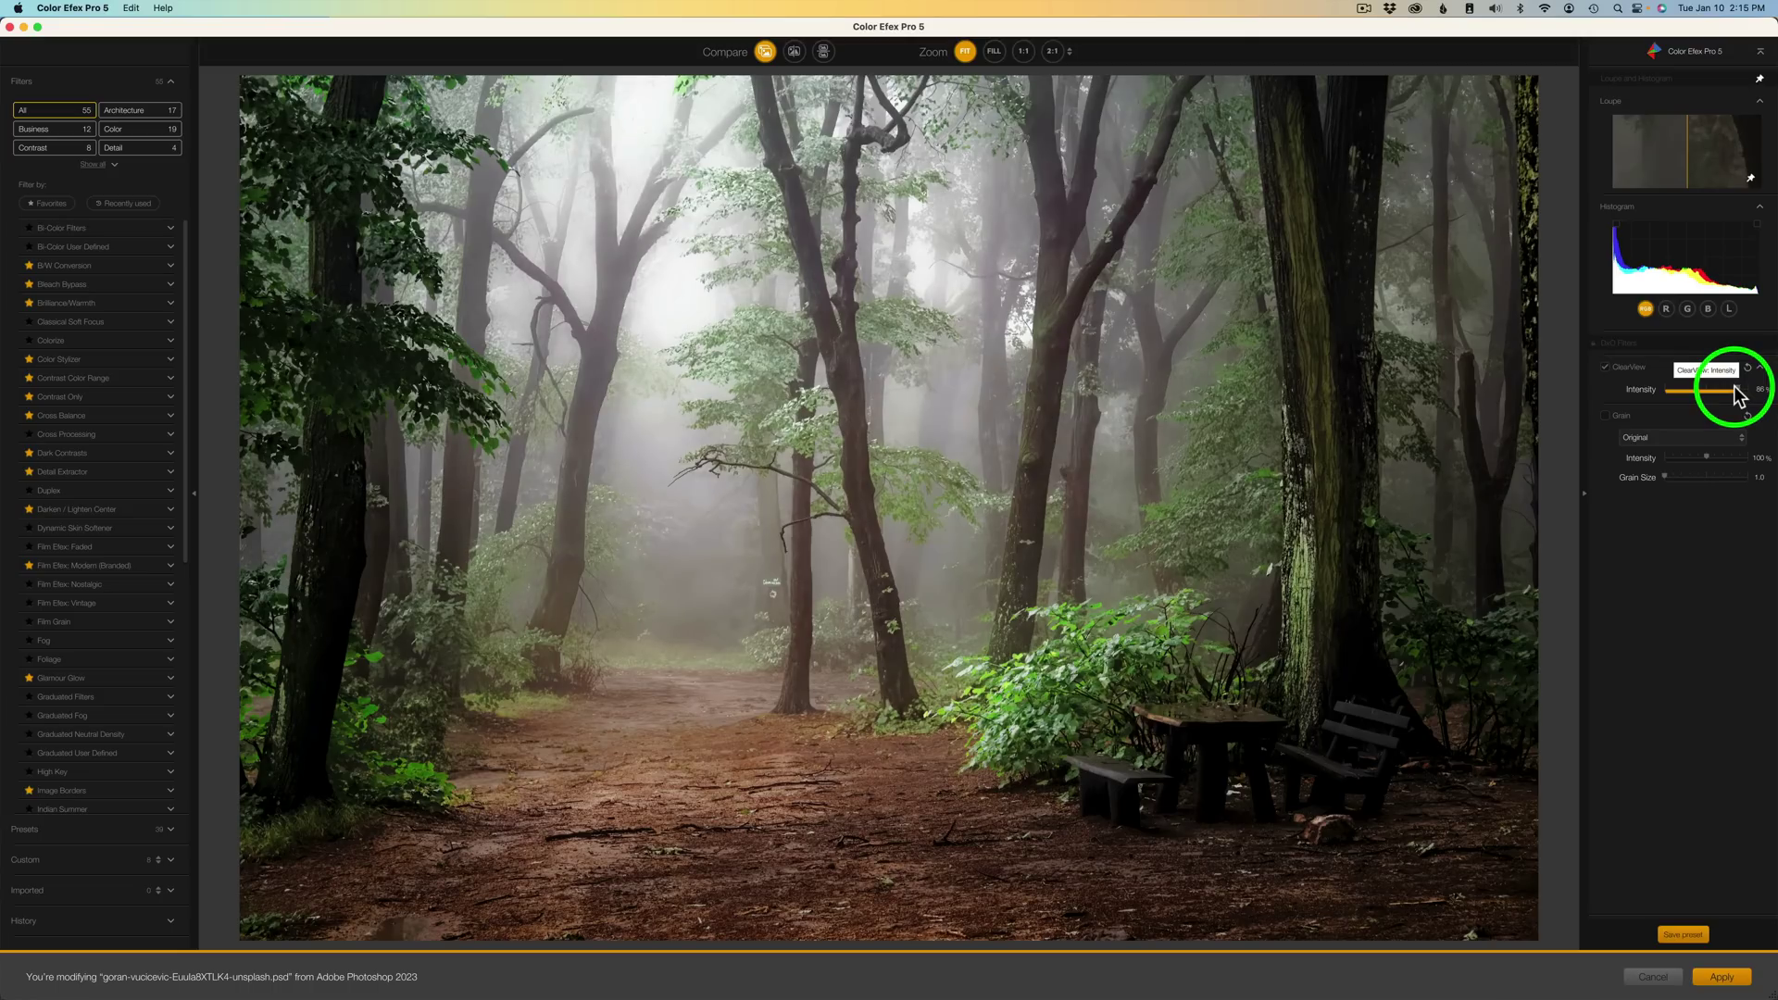
left_click_drag(1738, 397, 1736, 404)
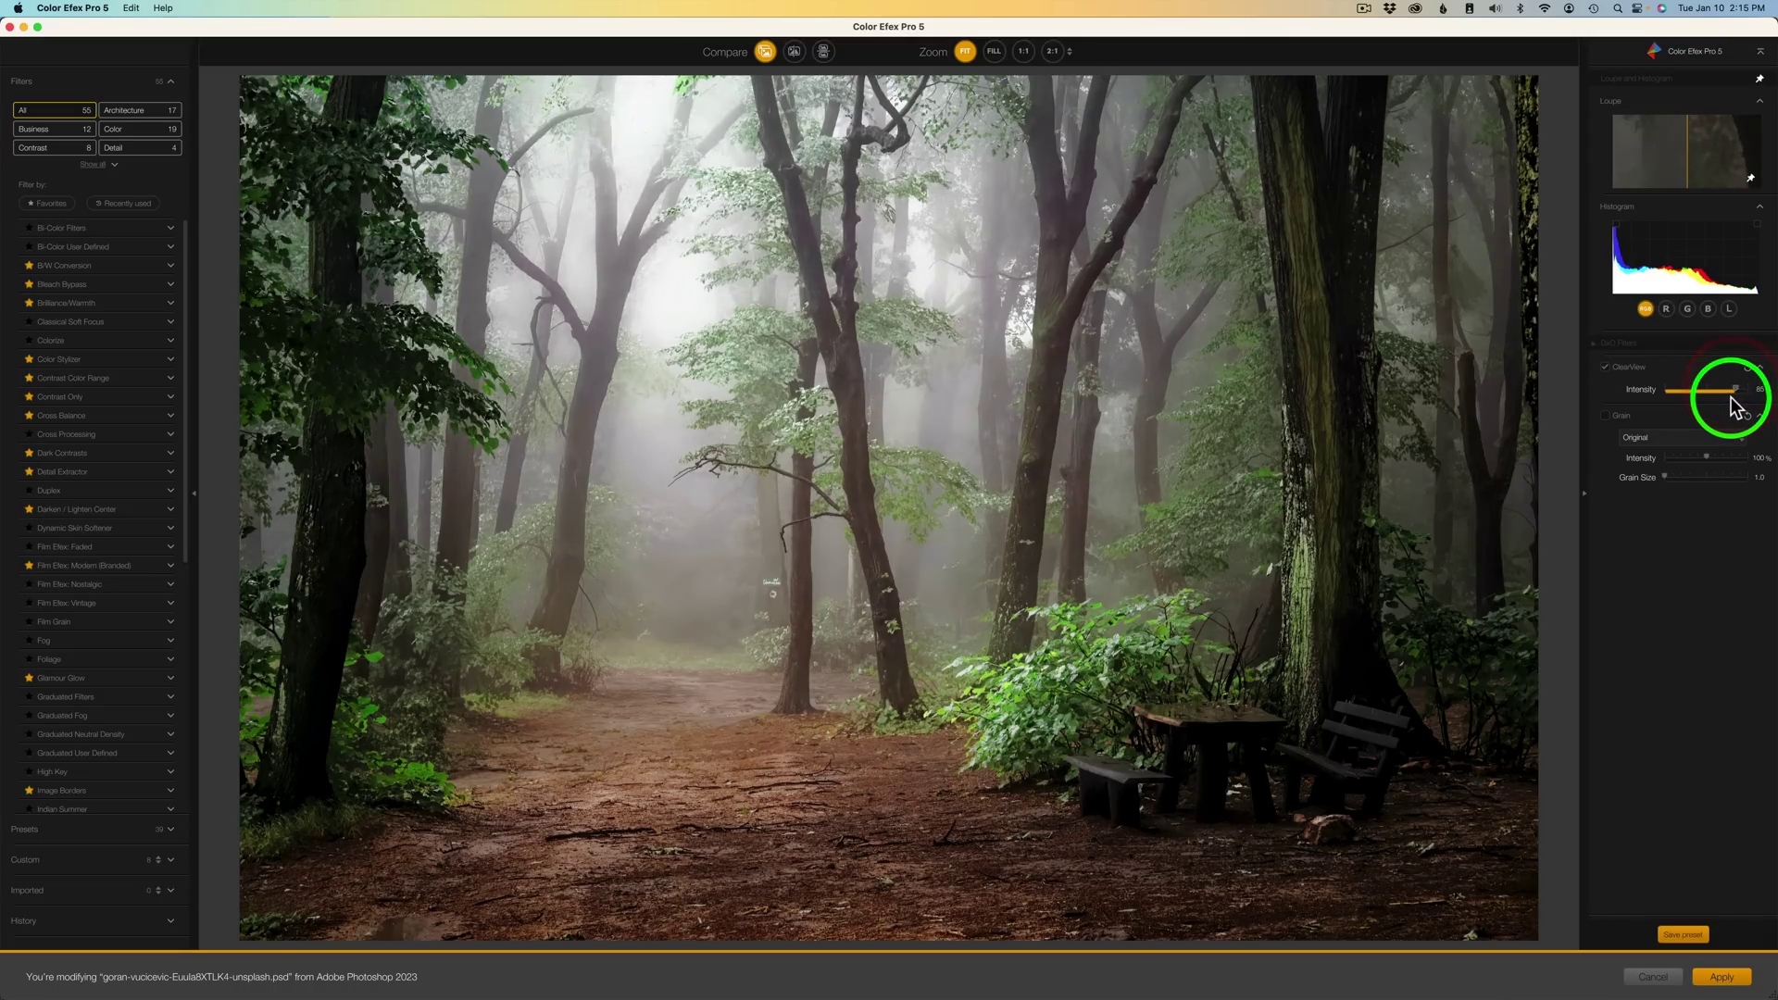
left_click(1607, 368)
left_click(1607, 367)
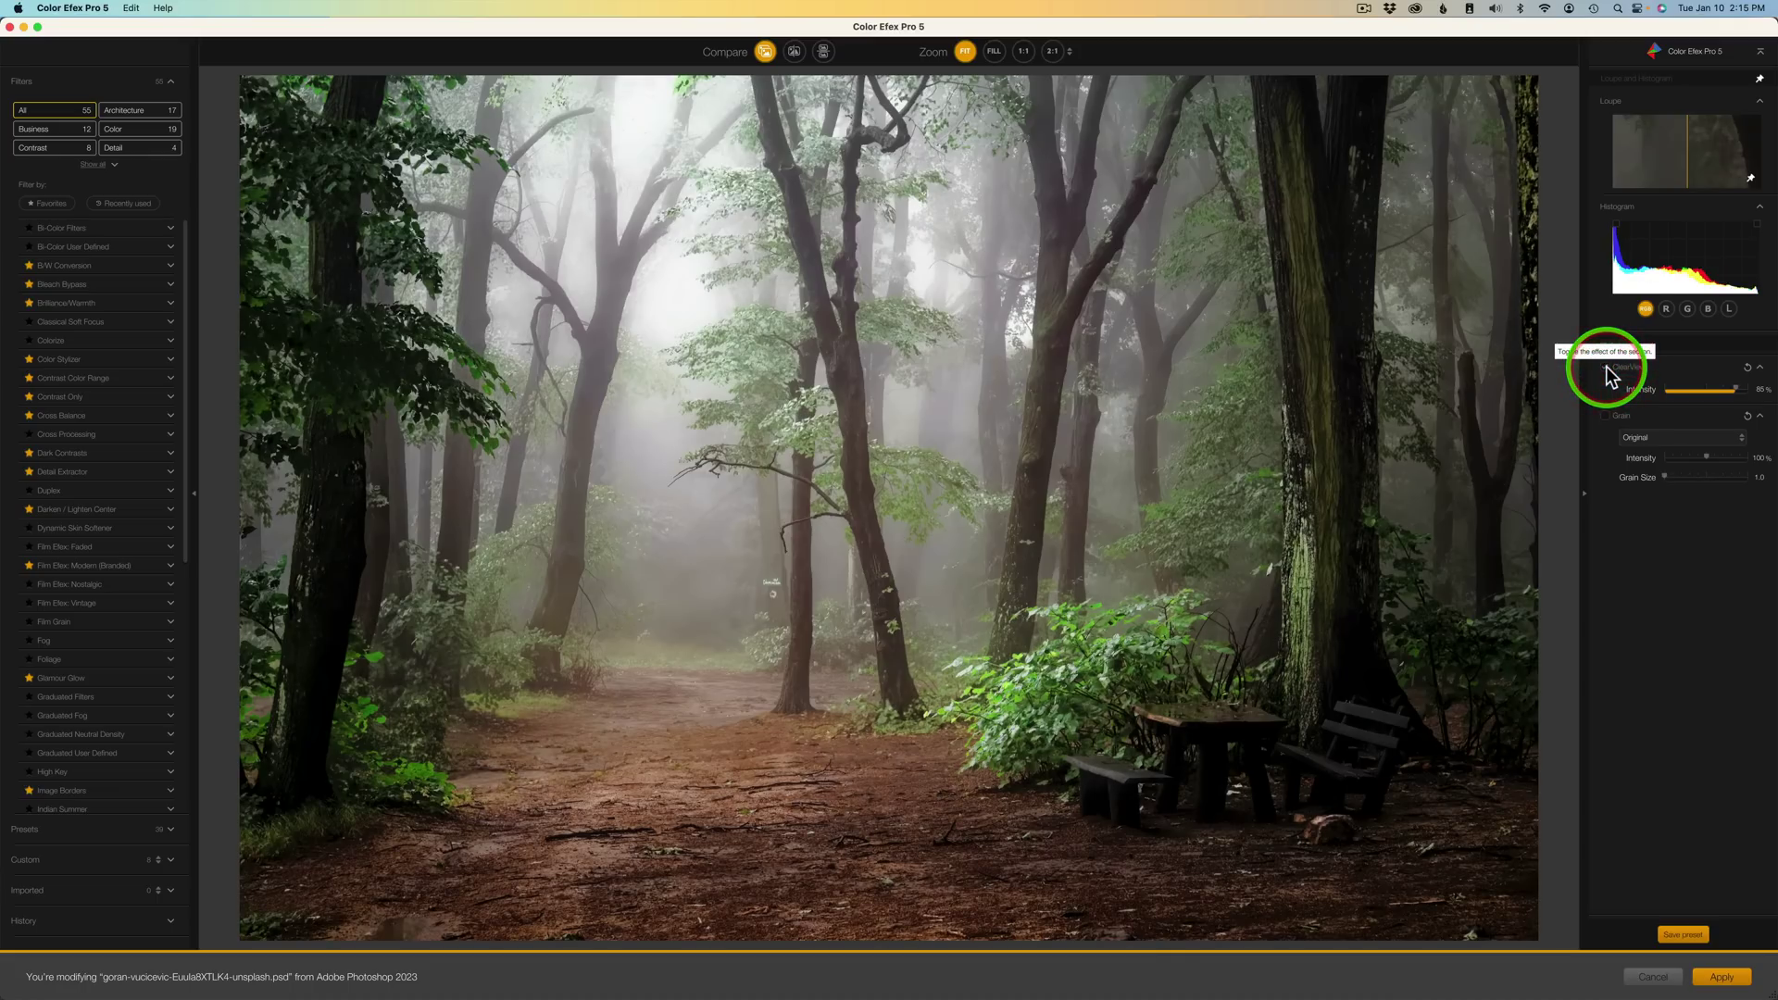
left_click(1725, 978)
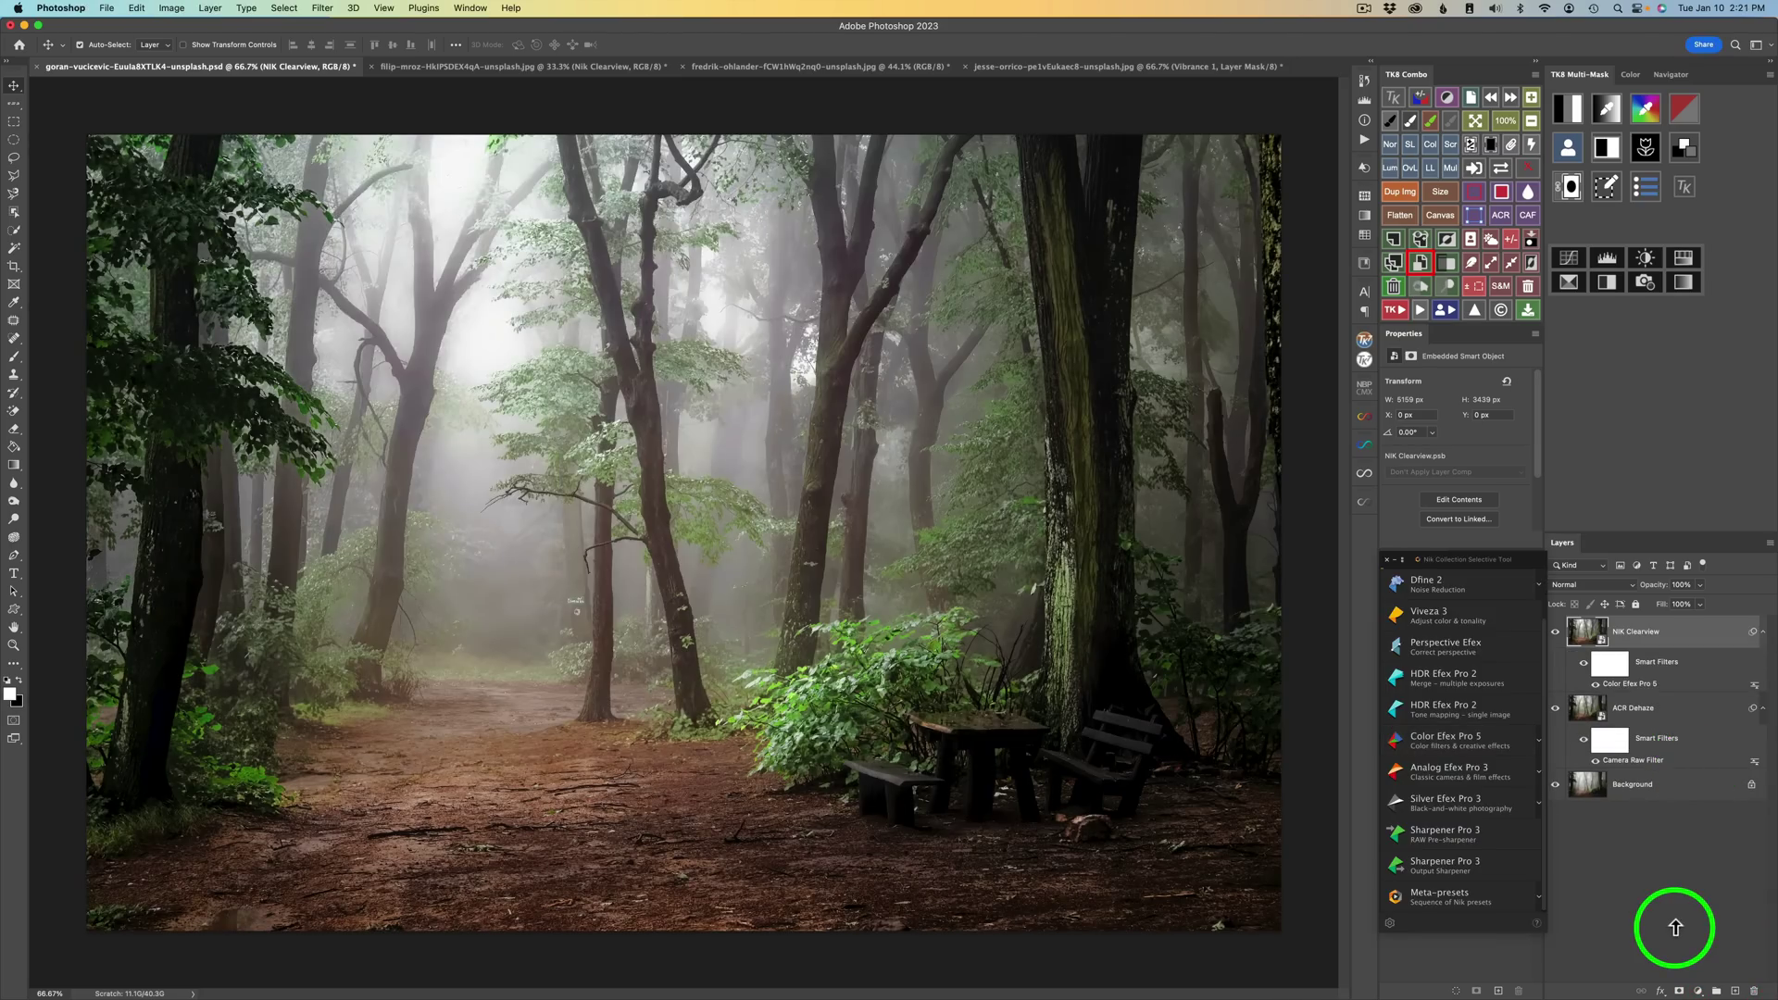
- Compare the original background, the ACR Dehaze layer and the NIK Clearview layer by toggling the two upper layers' visibility
left_click(1557, 632)
left_click(1556, 708)
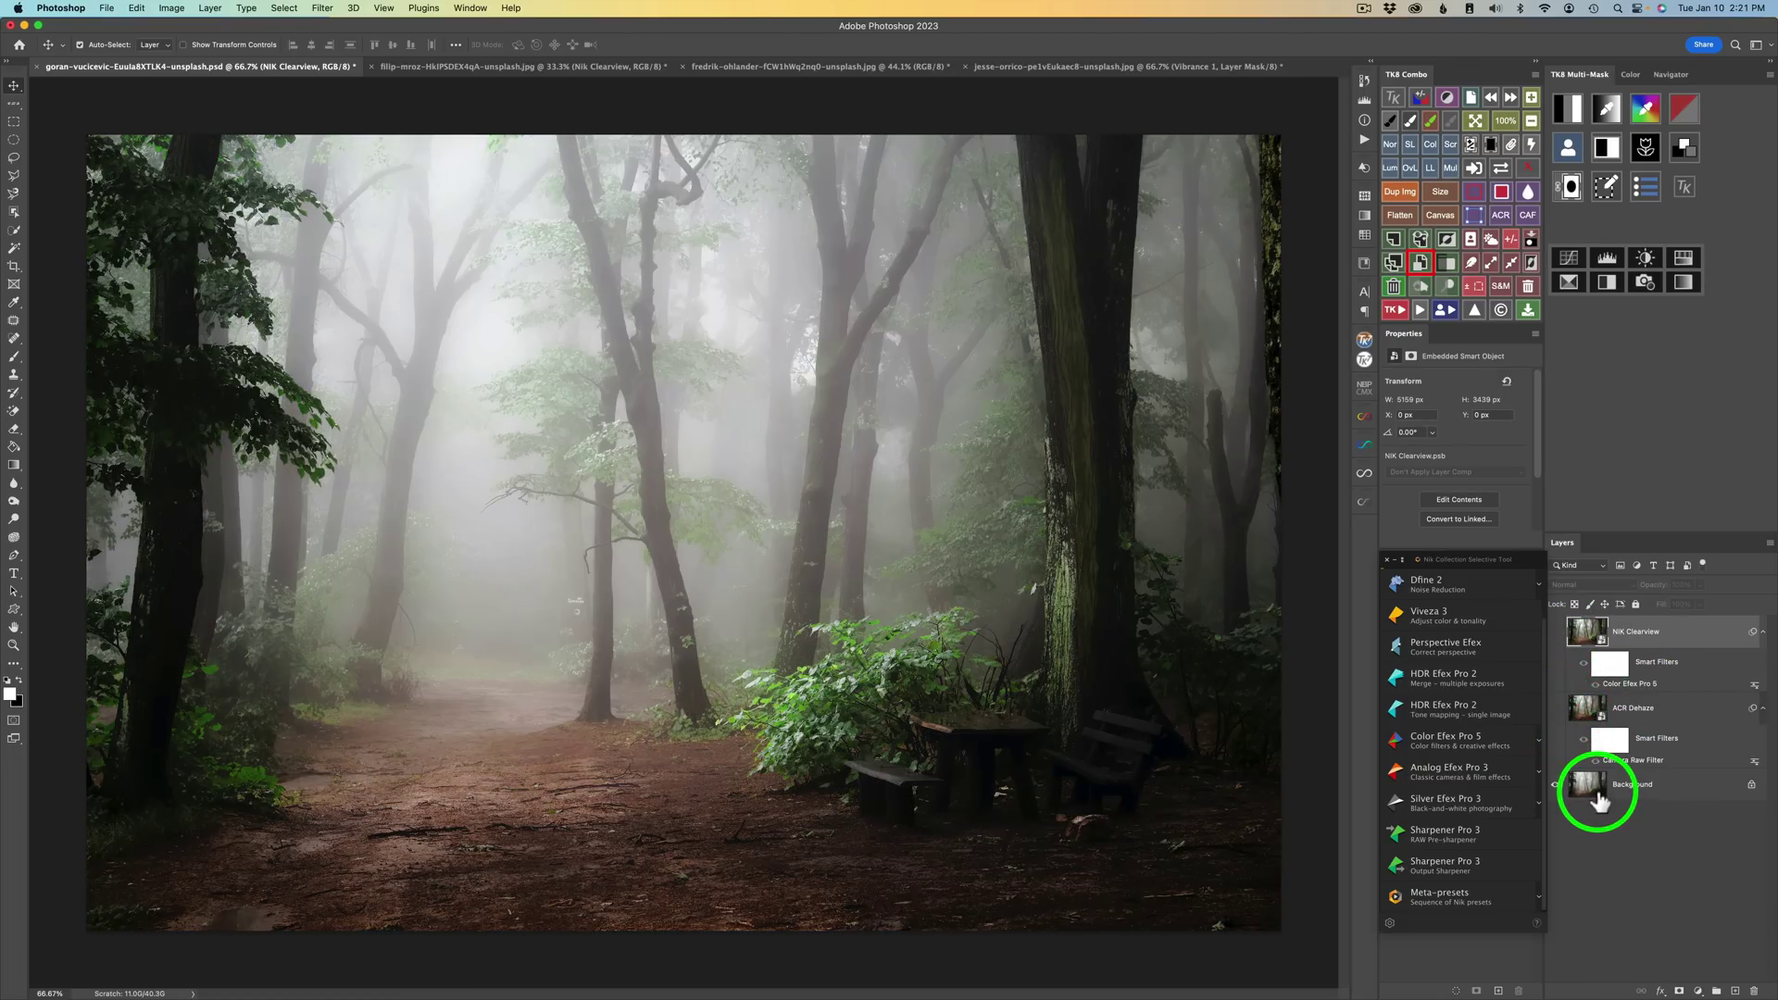
left_click(1557, 709)
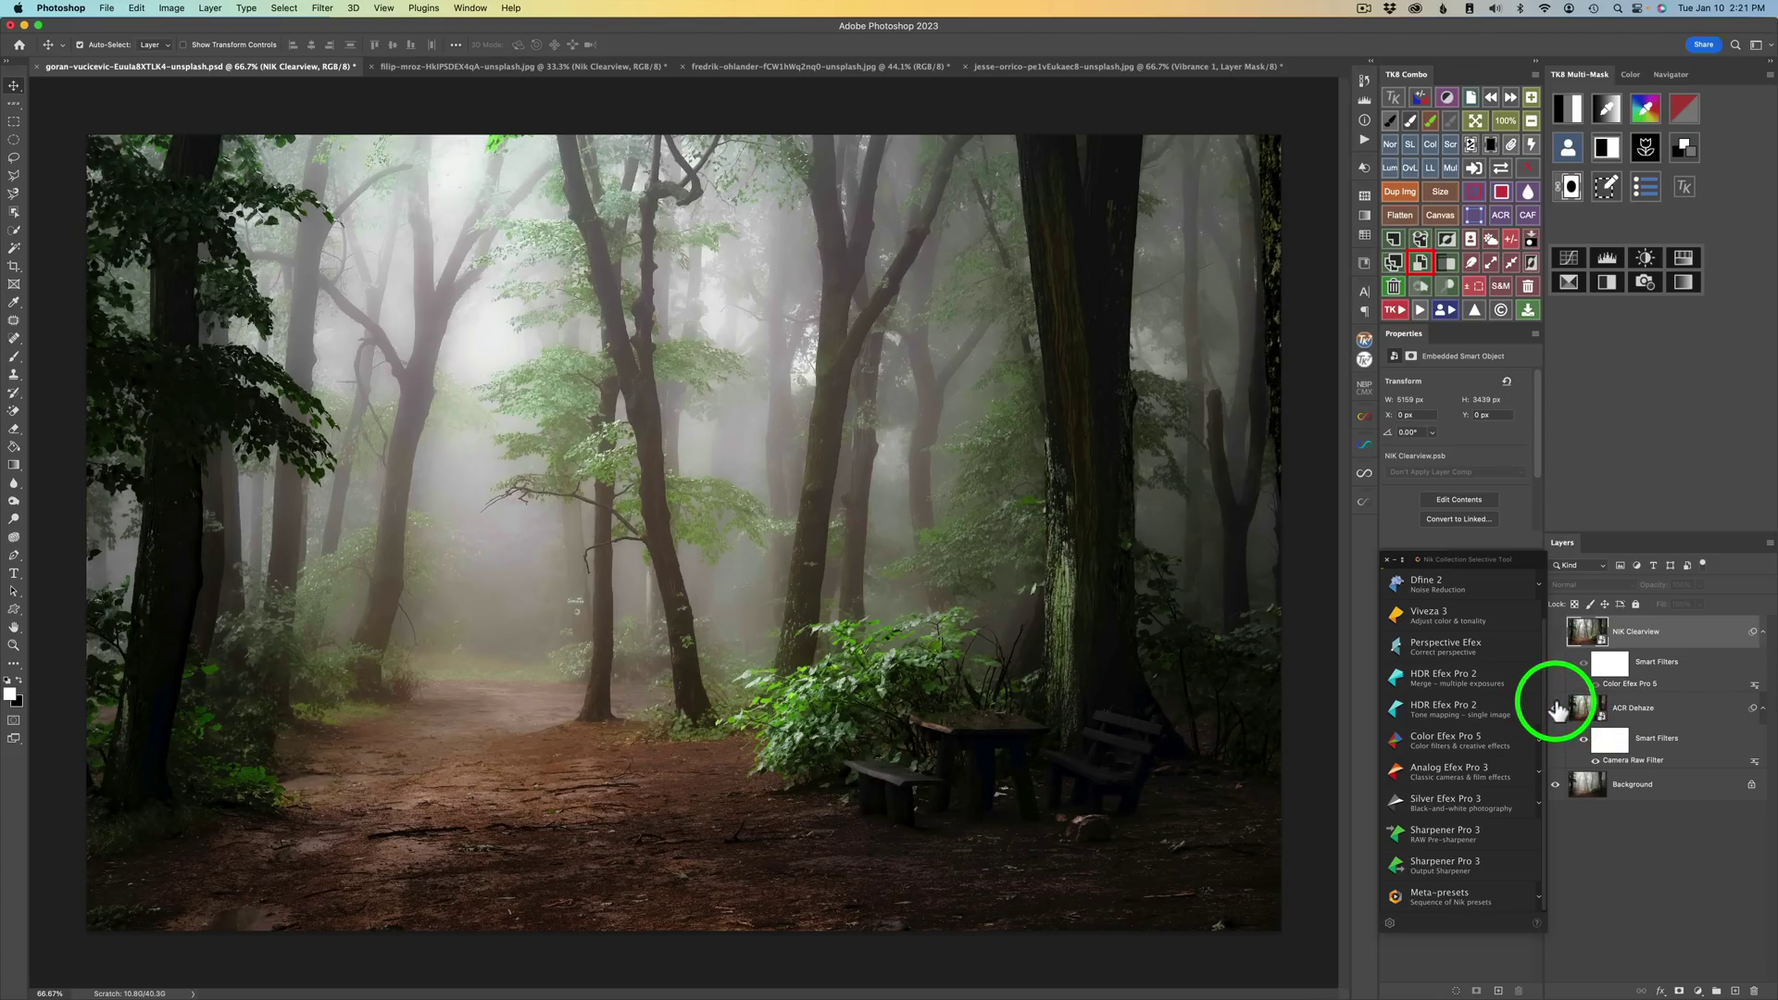
left_click(1557, 635)
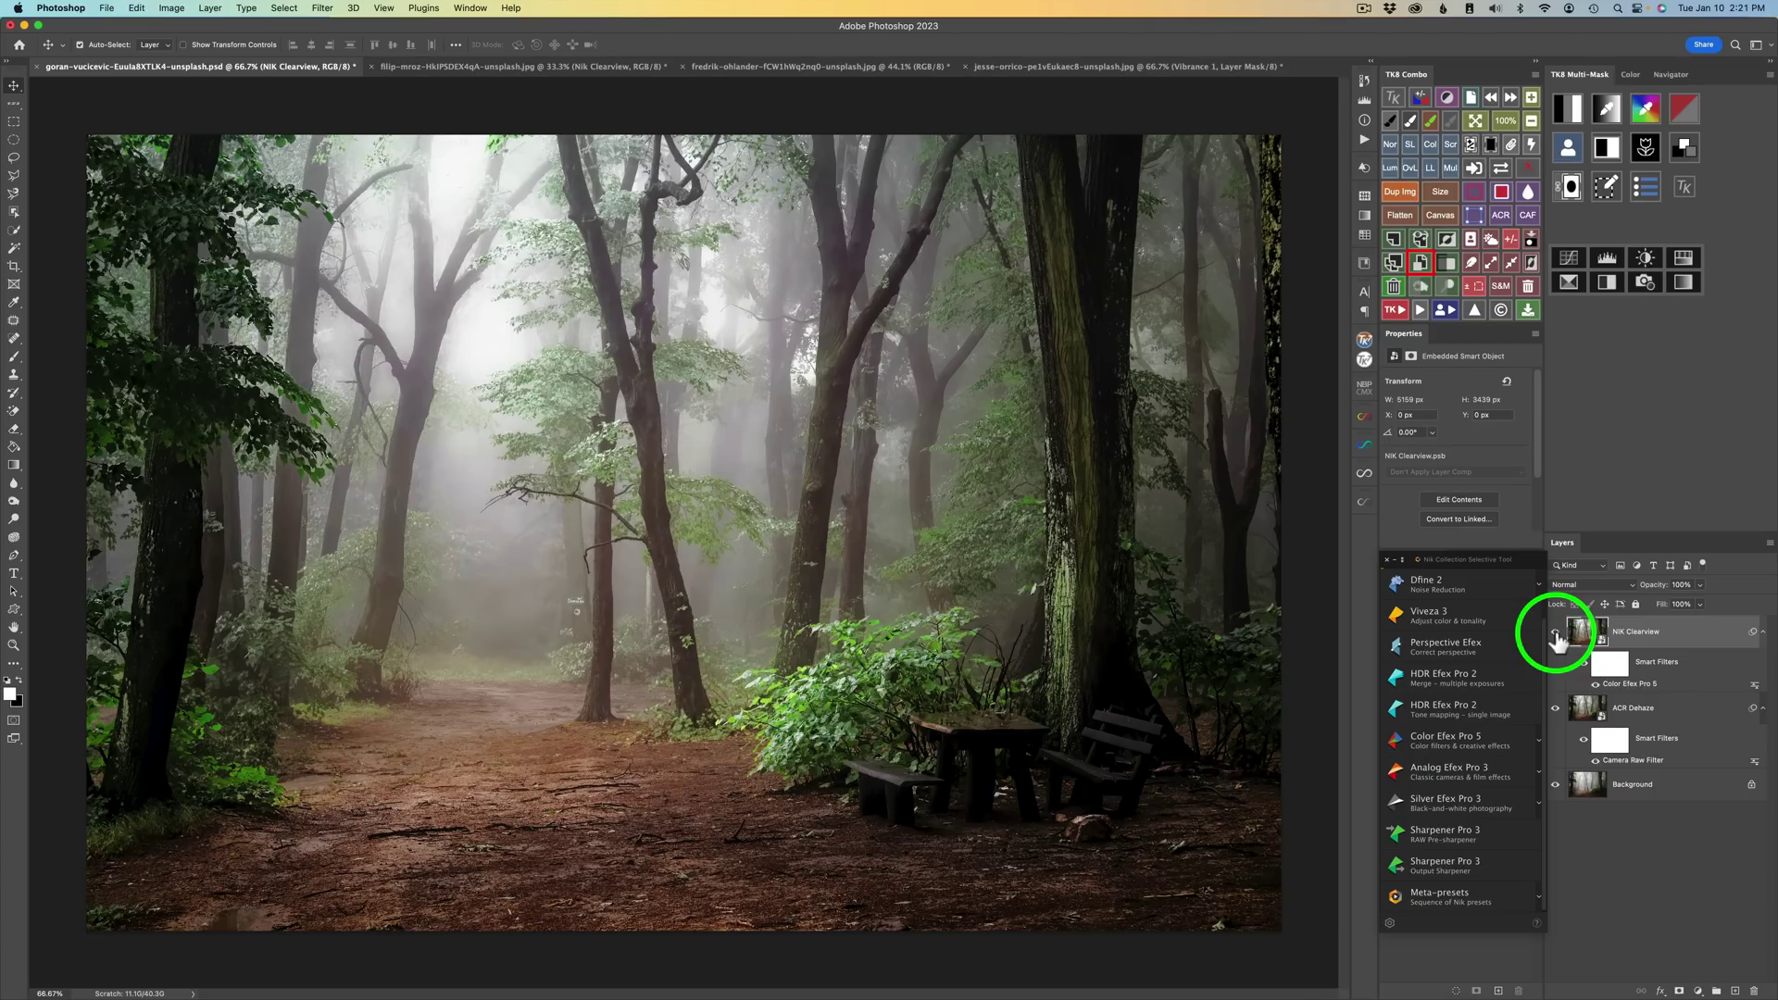
left_click(1557, 634)
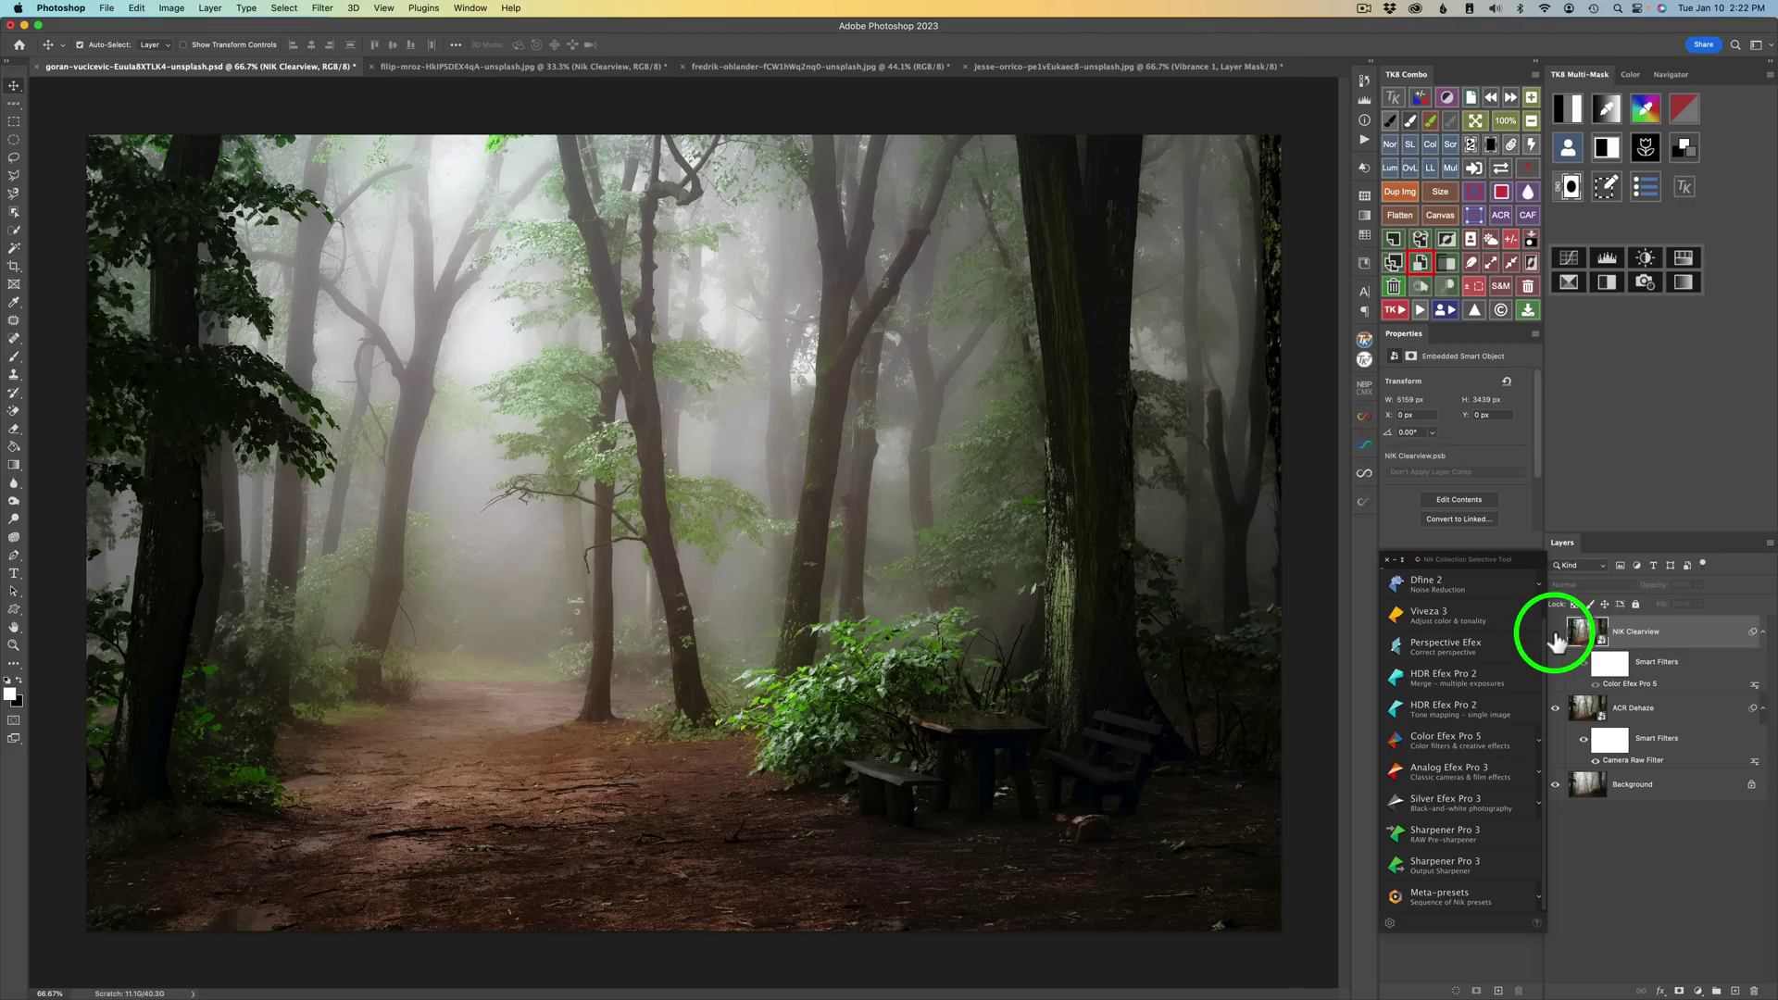
left_click(1557, 634)
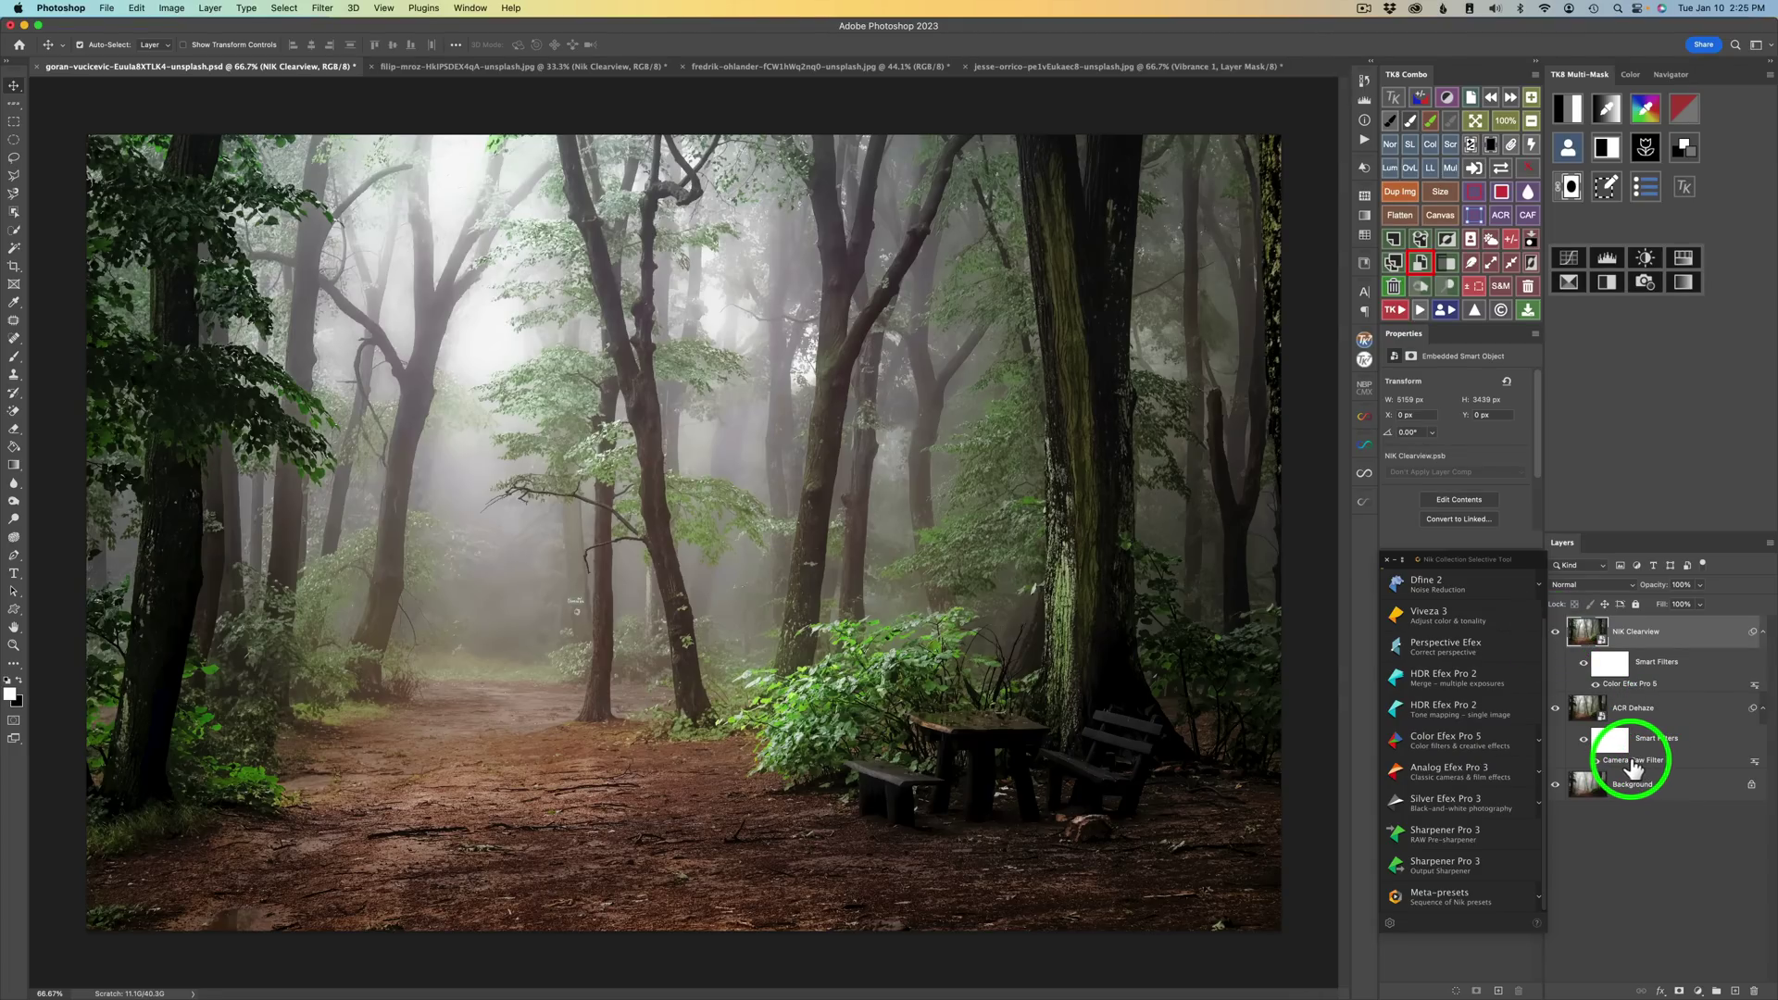
- Re-edit the ACR Dehaze layer's Camera Raw Filter with Dehaze at about +88, and hide the NIK Clearview layer
double_click(1632, 763)
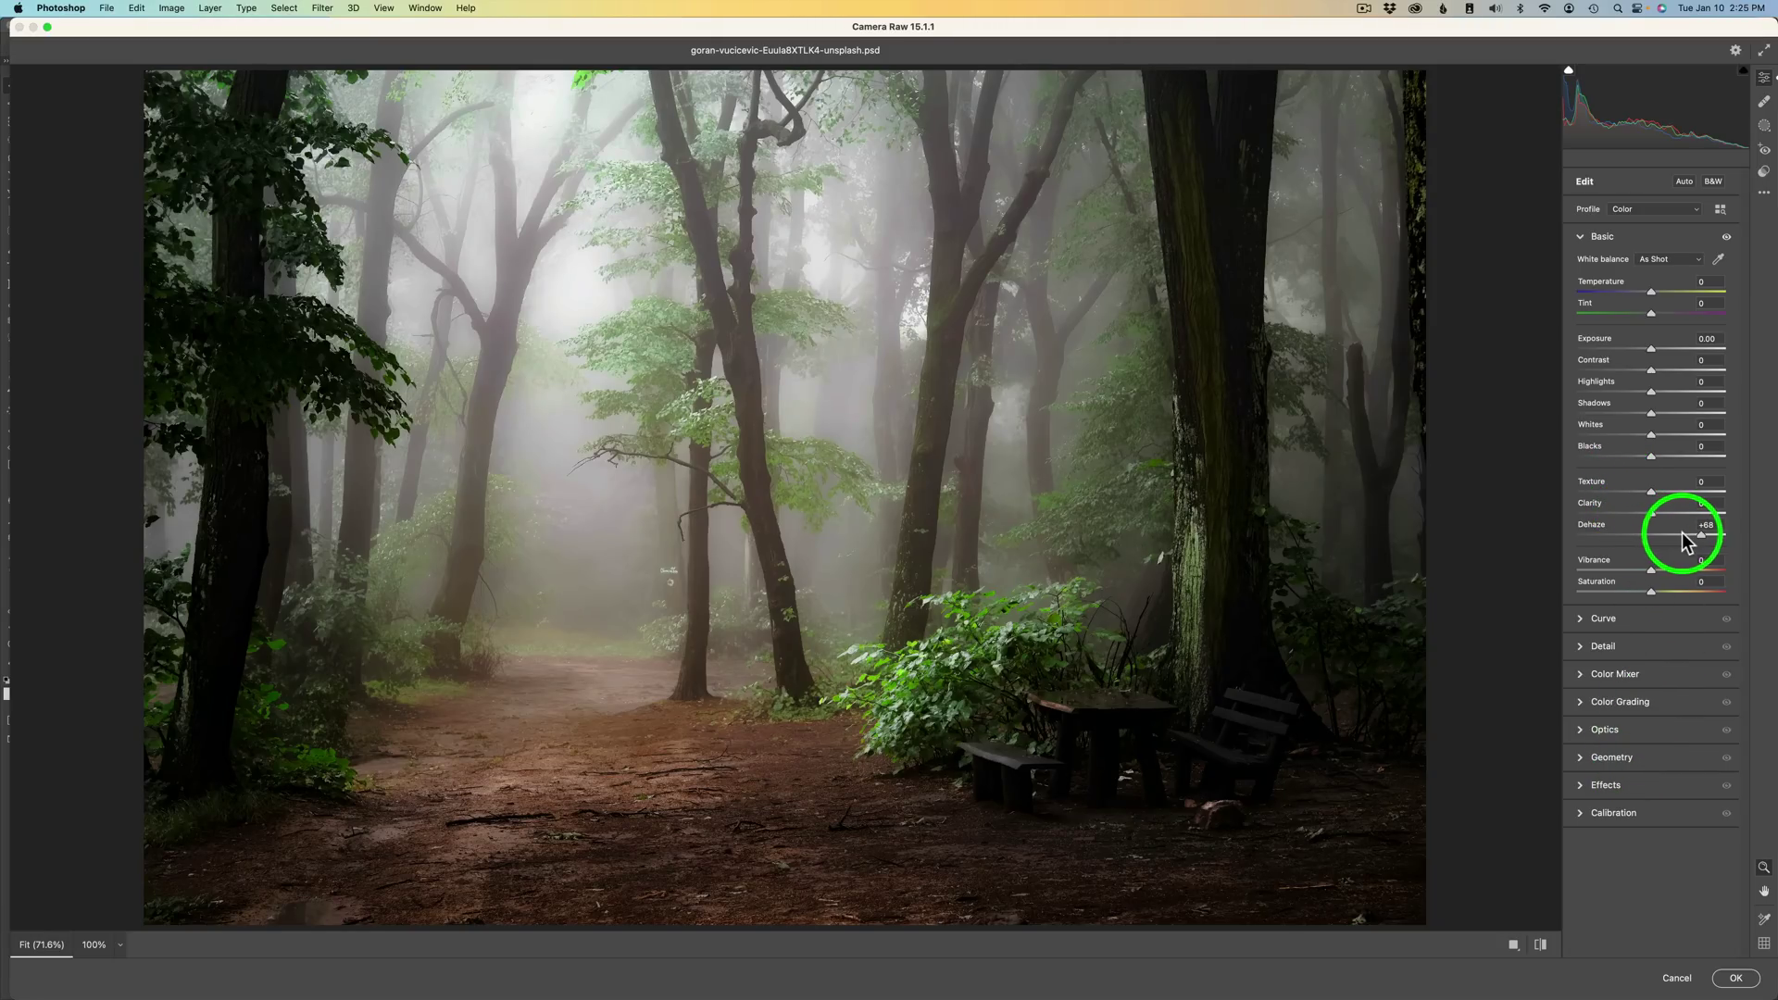
mouse_move(1704, 539)
left_mouse_down()
mouse_move(1739, 542)
mouse_move(1579, 530)
mouse_move(1695, 541)
left_mouse_up()
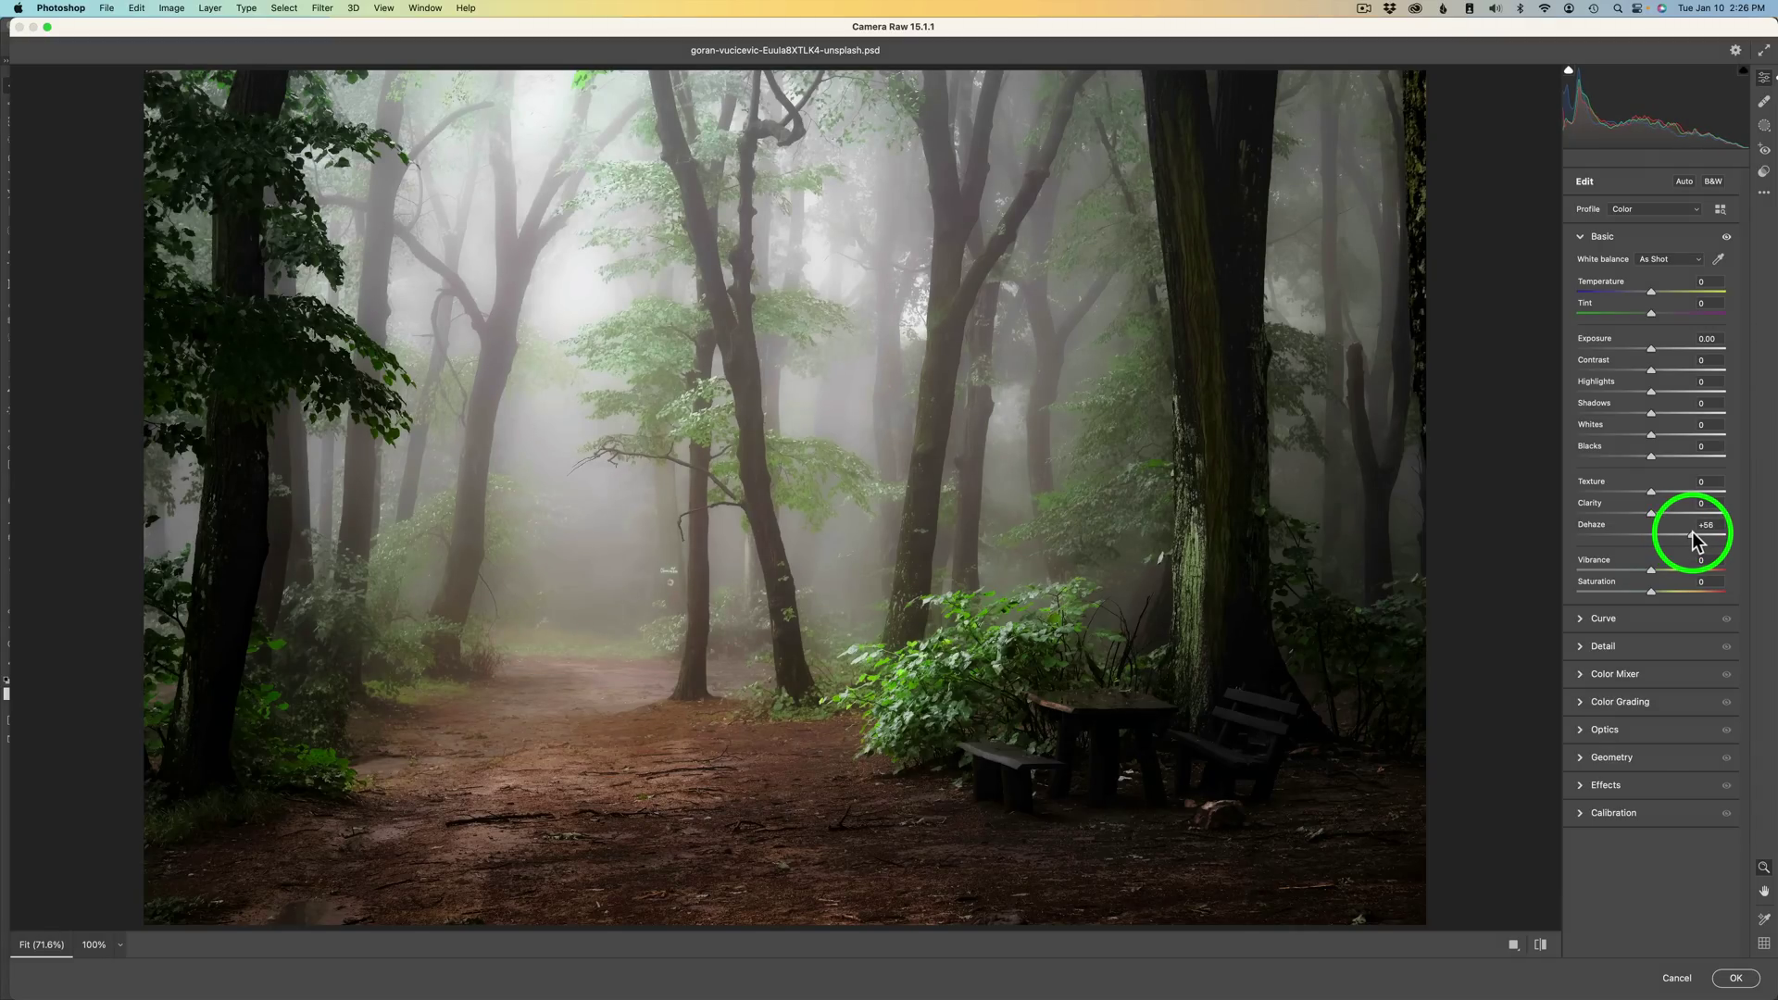
left_click_drag(1695, 541, 1716, 542)
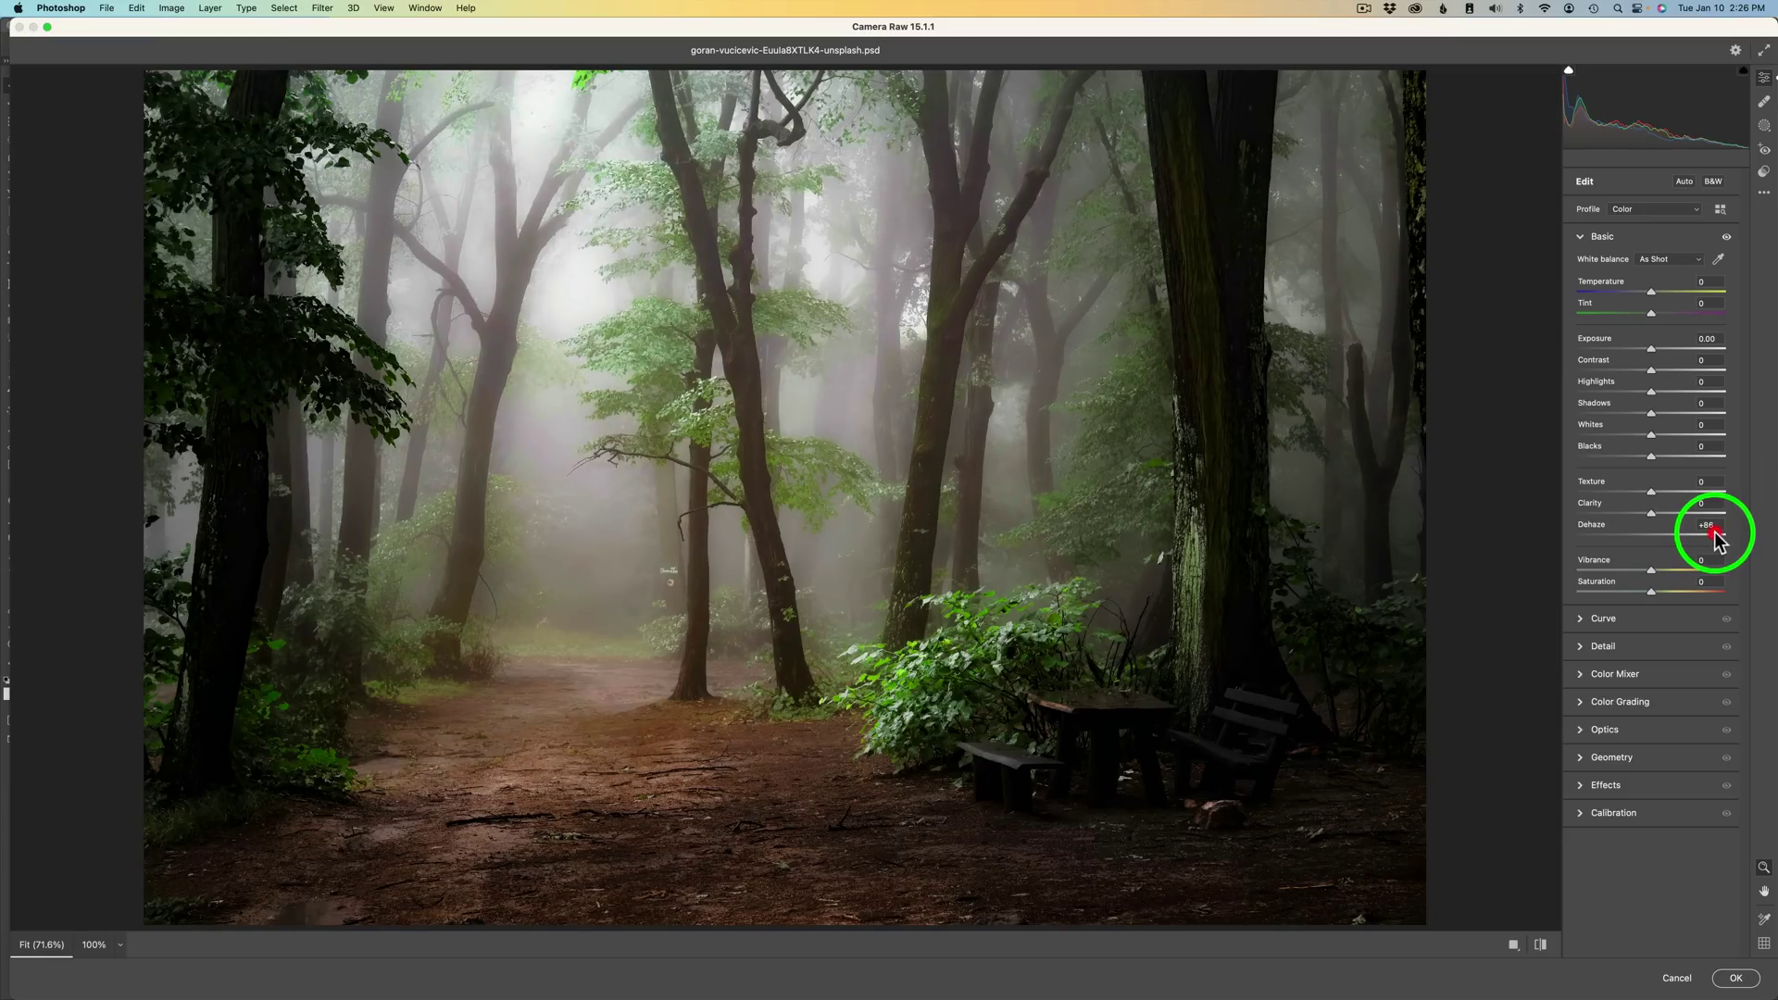
left_click(1738, 978)
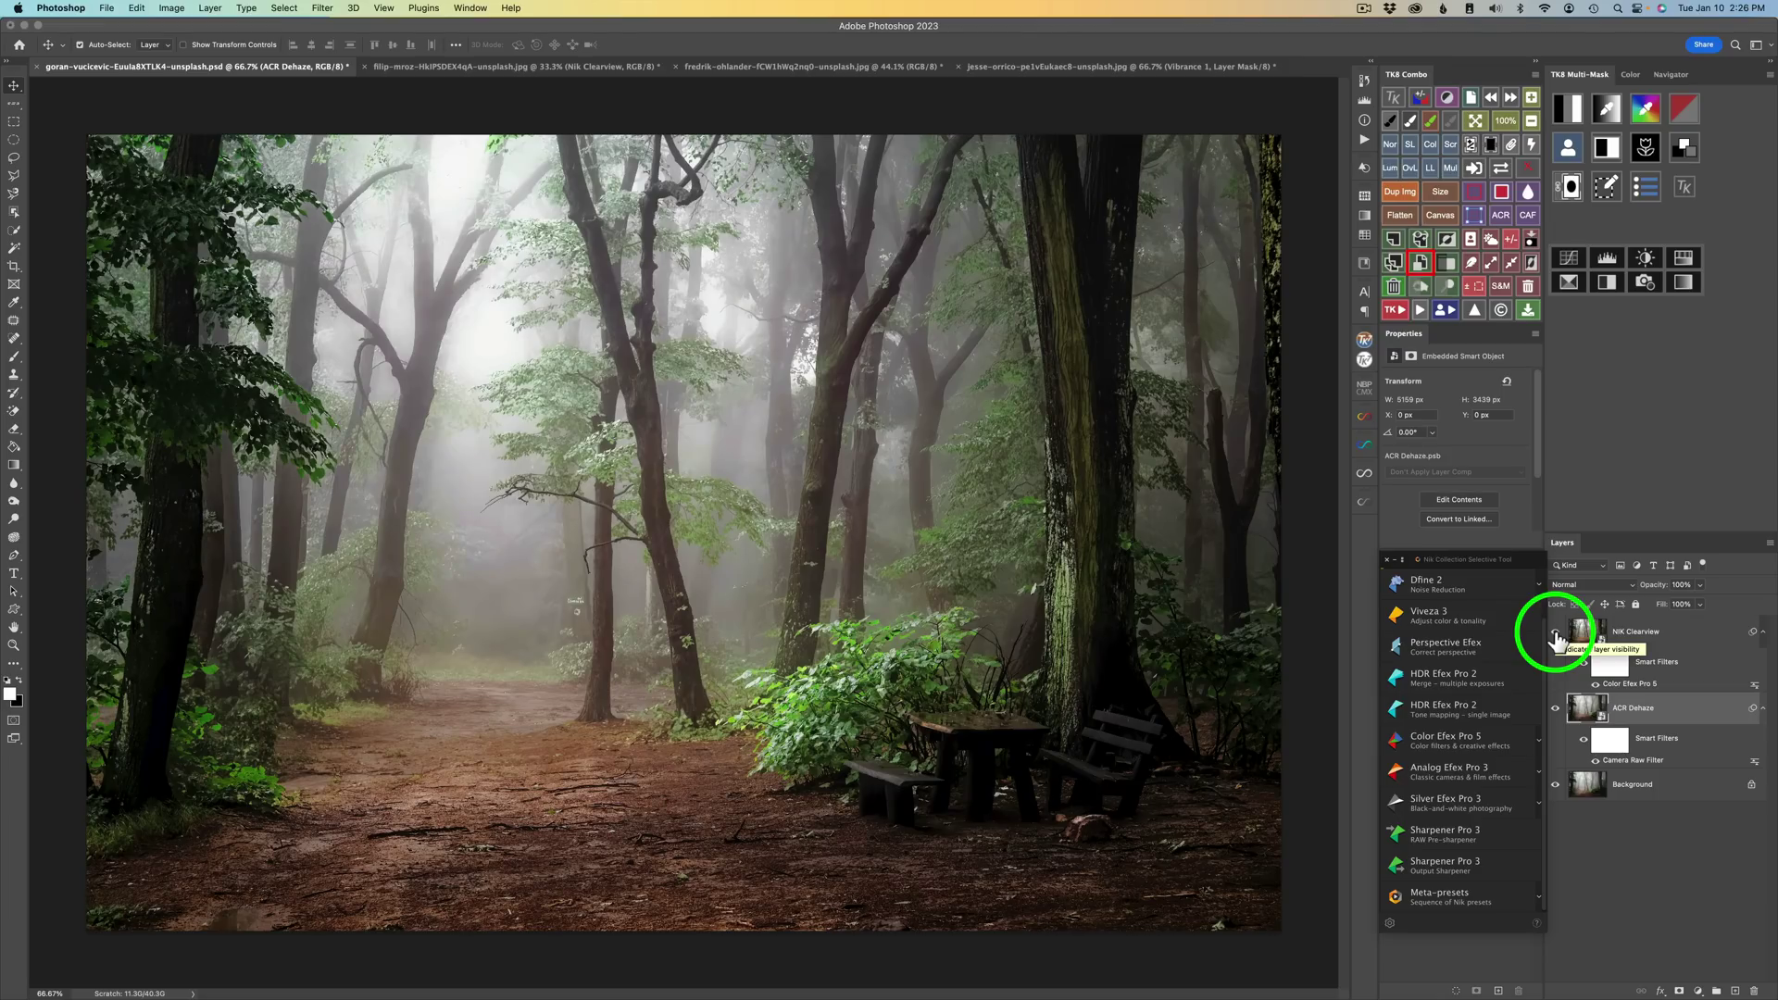
left_click(1557, 638)
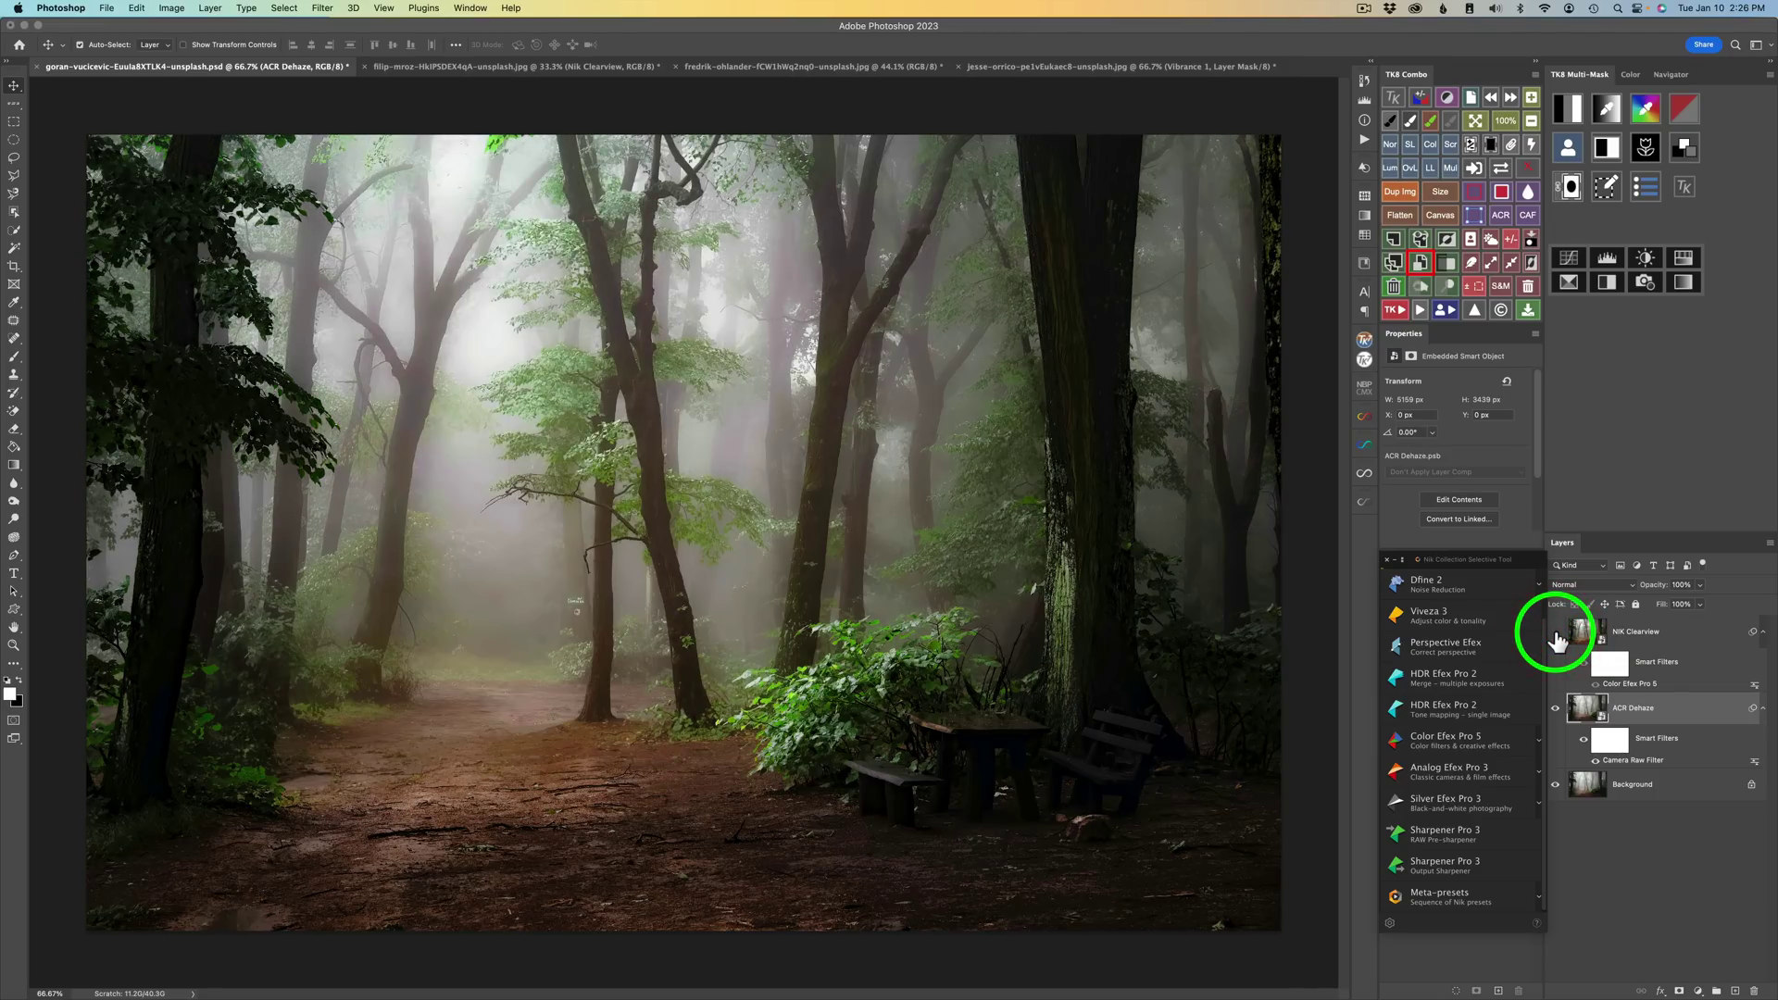
- Compare the NIK Clearview and ACR Dehaze results on the forest photo by toggling the NIK Clearview layer's visibility
left_click(1557, 636)
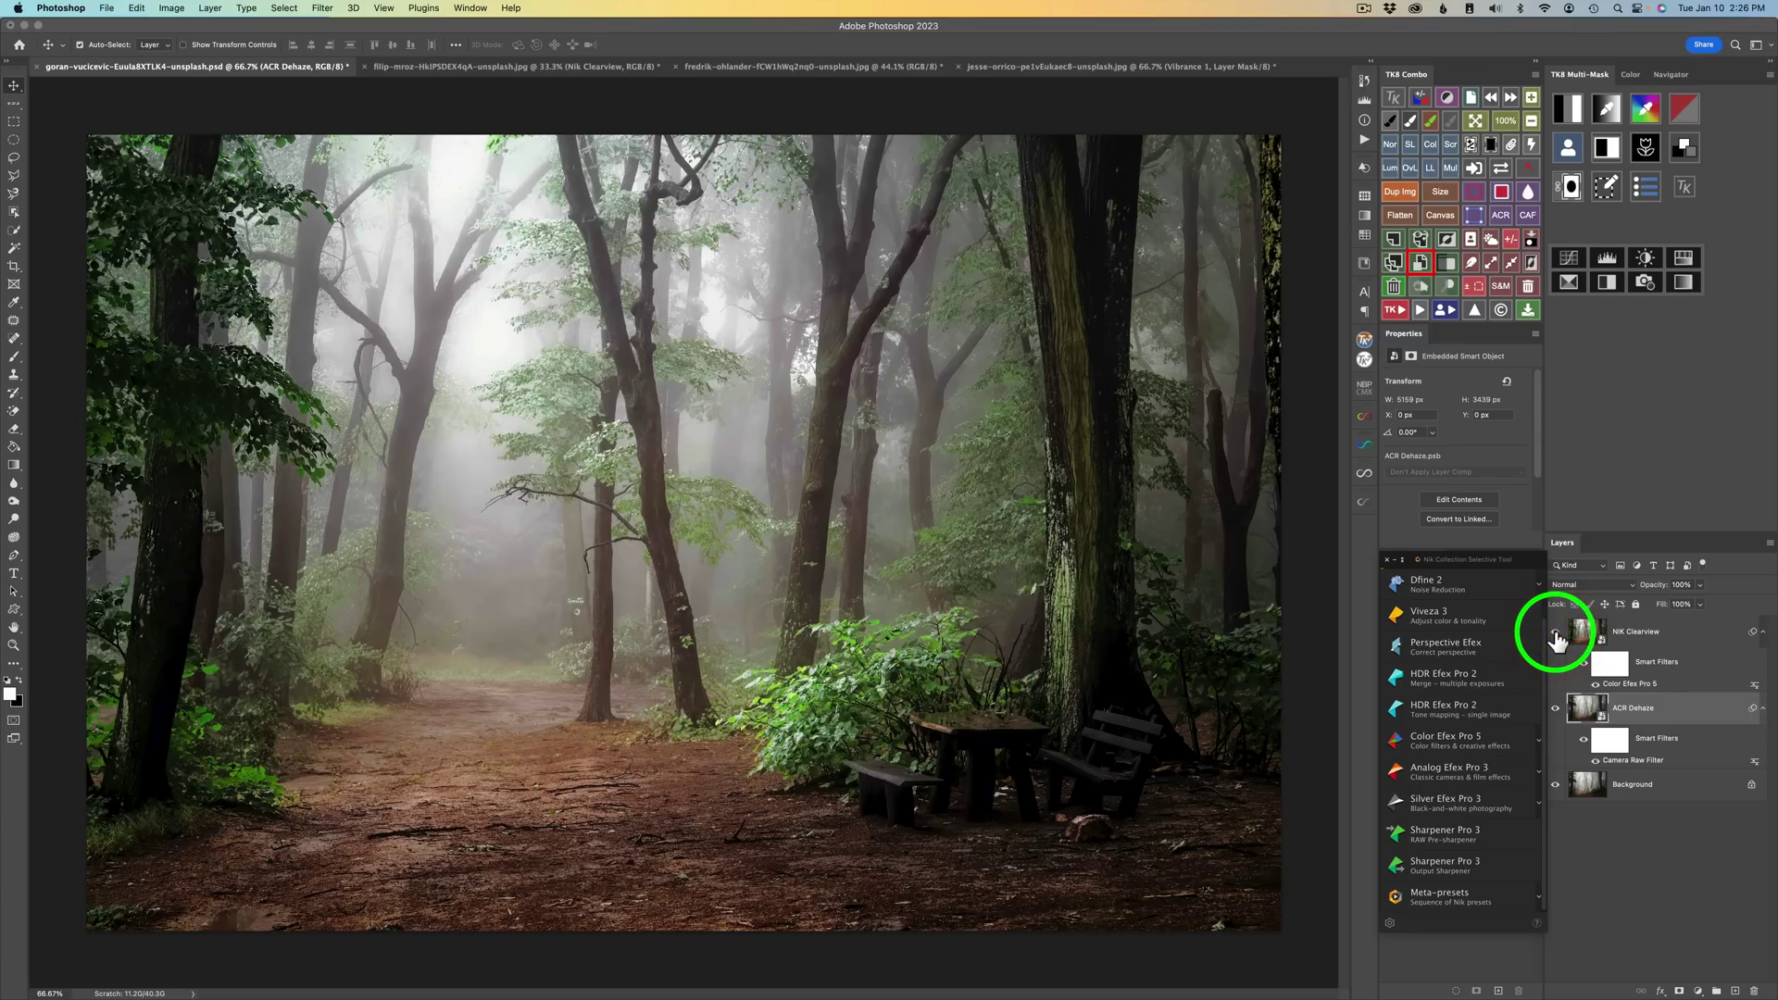
left_click(1557, 635)
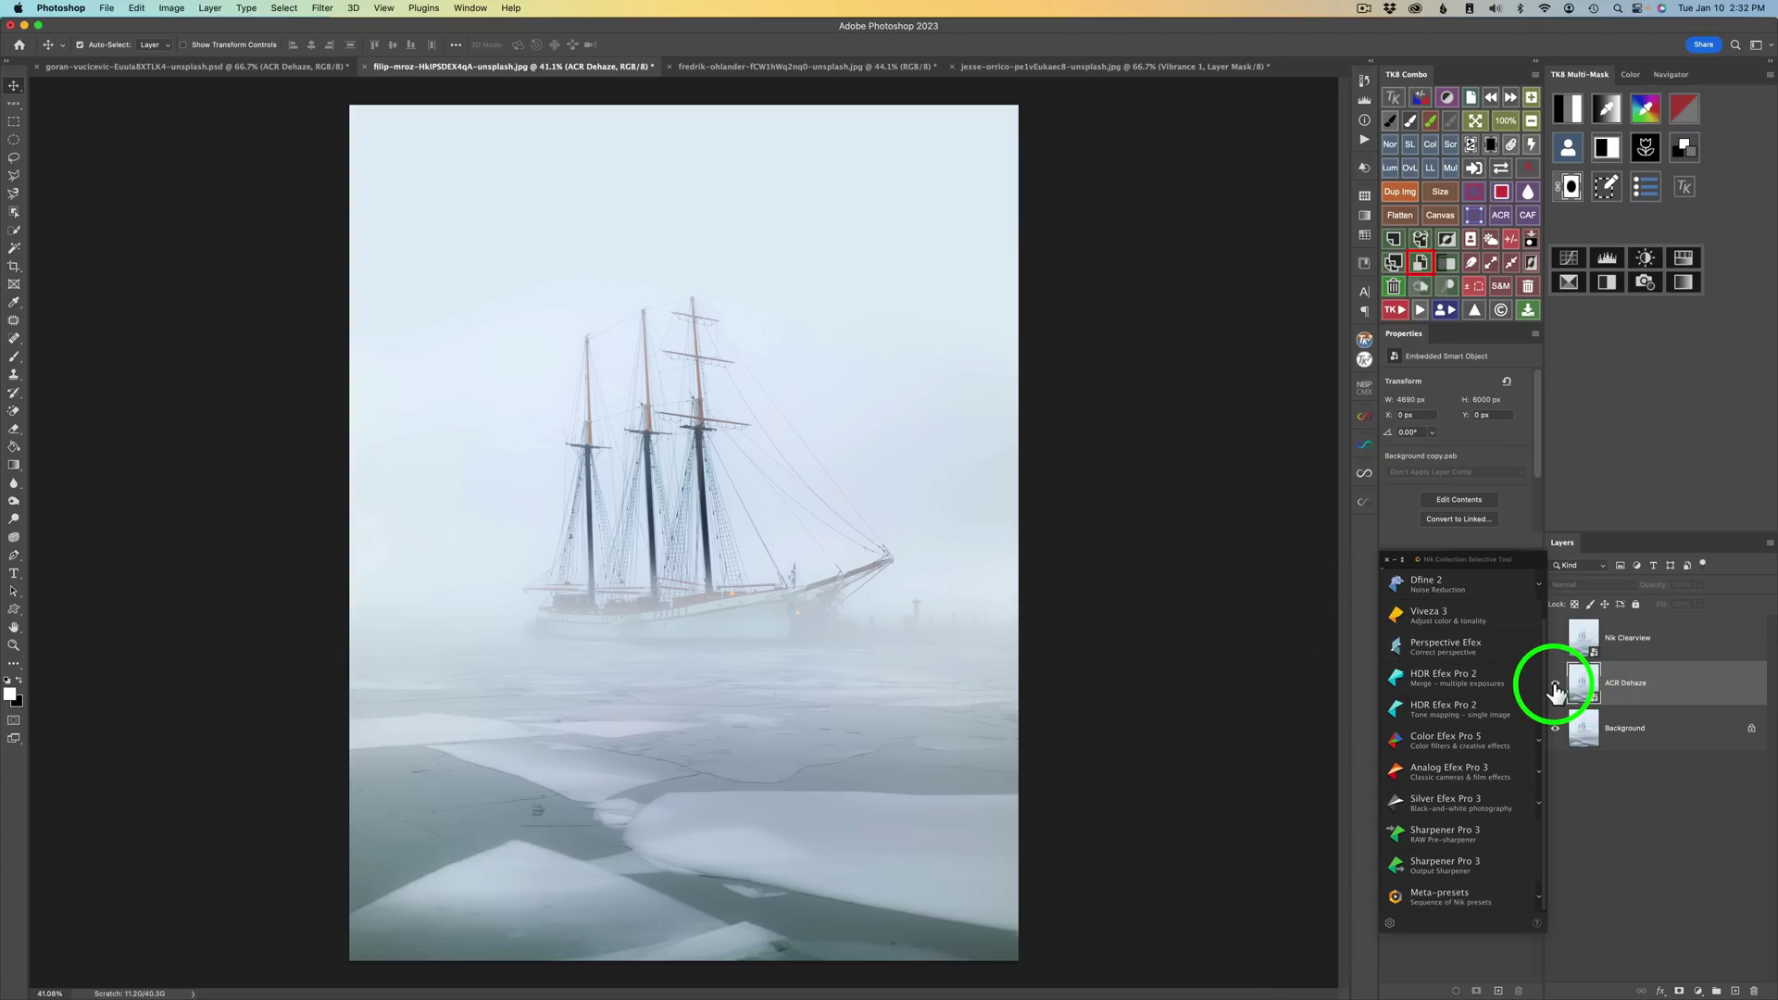
- Show the sailing ship photo's ACR Dehaze layer and apply the Camera Raw Filter to it with Dehaze at +77
left_click(1555, 684)
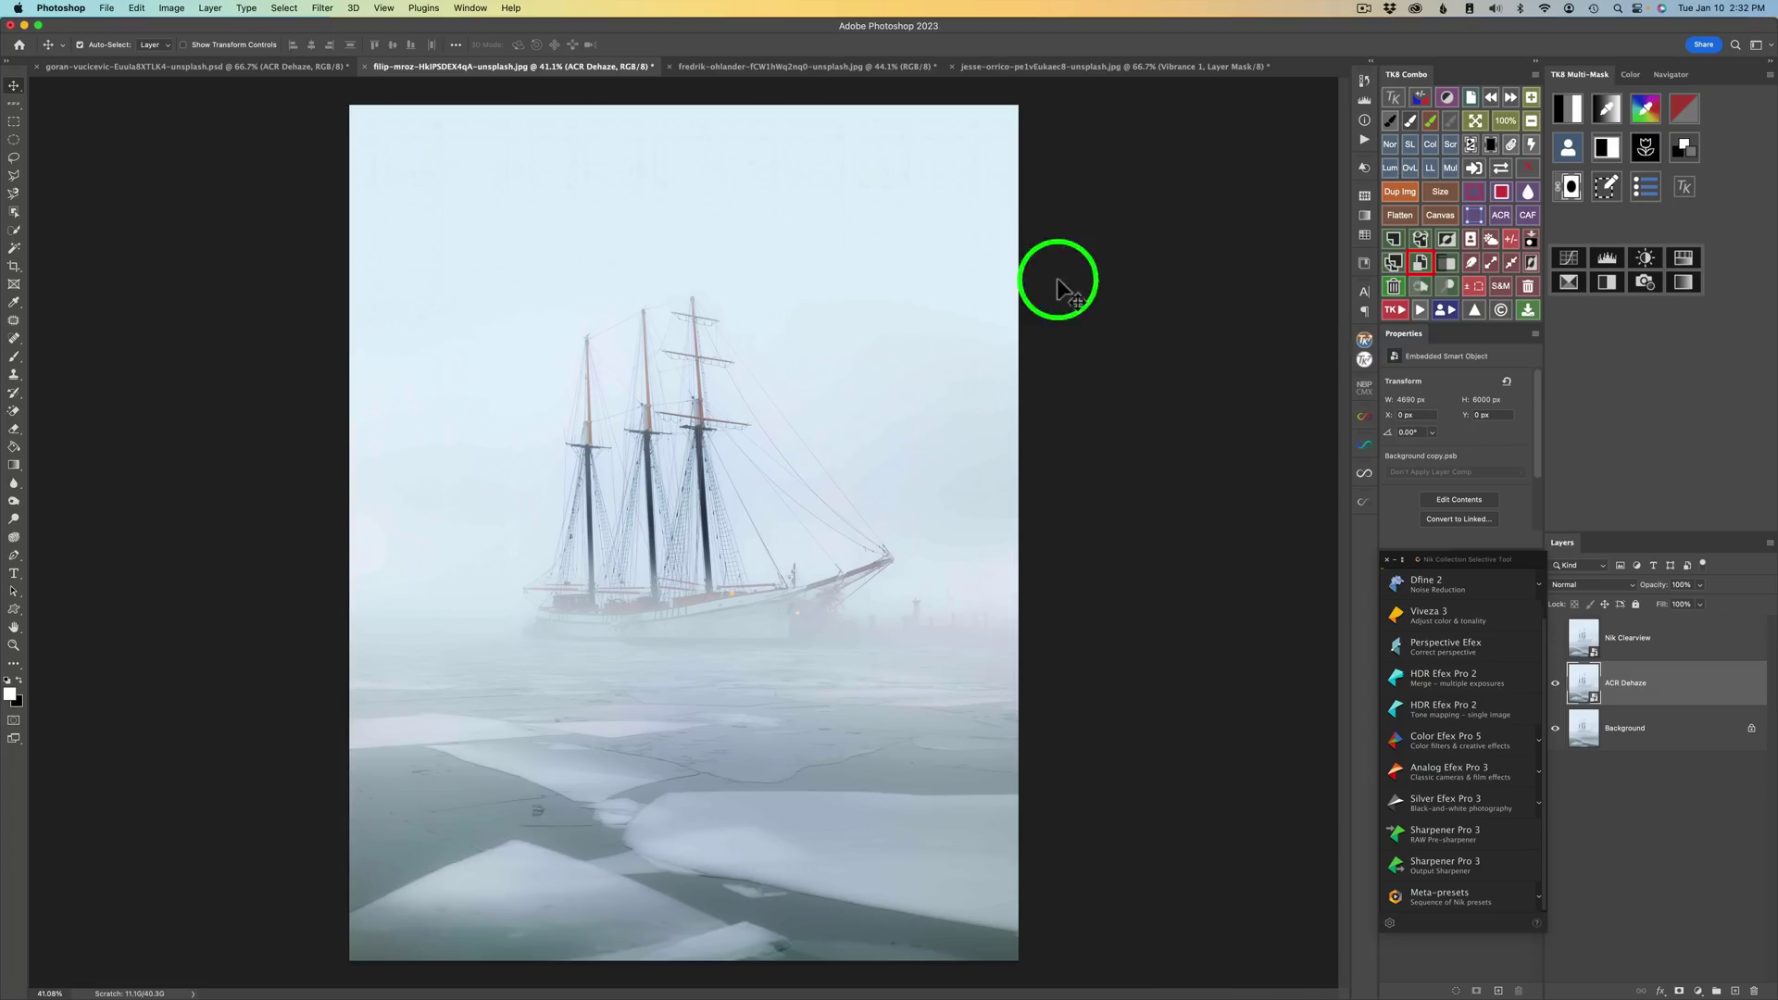
left_click(323, 9)
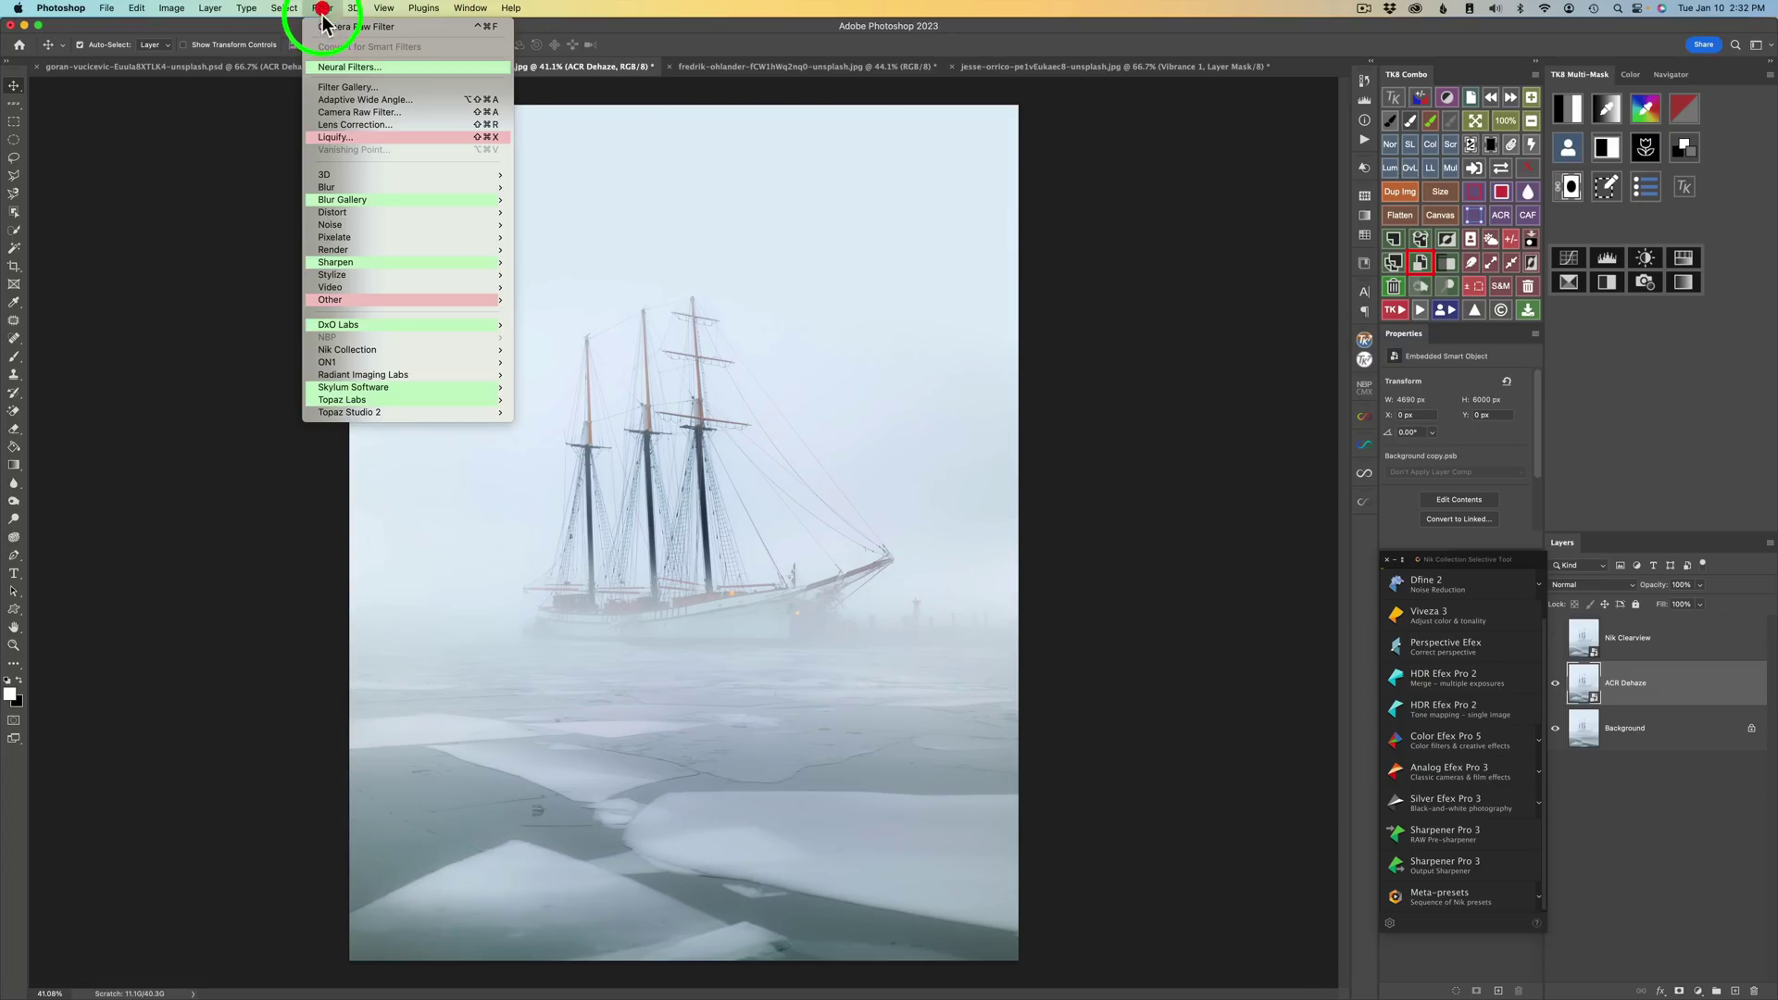
left_click(354, 112)
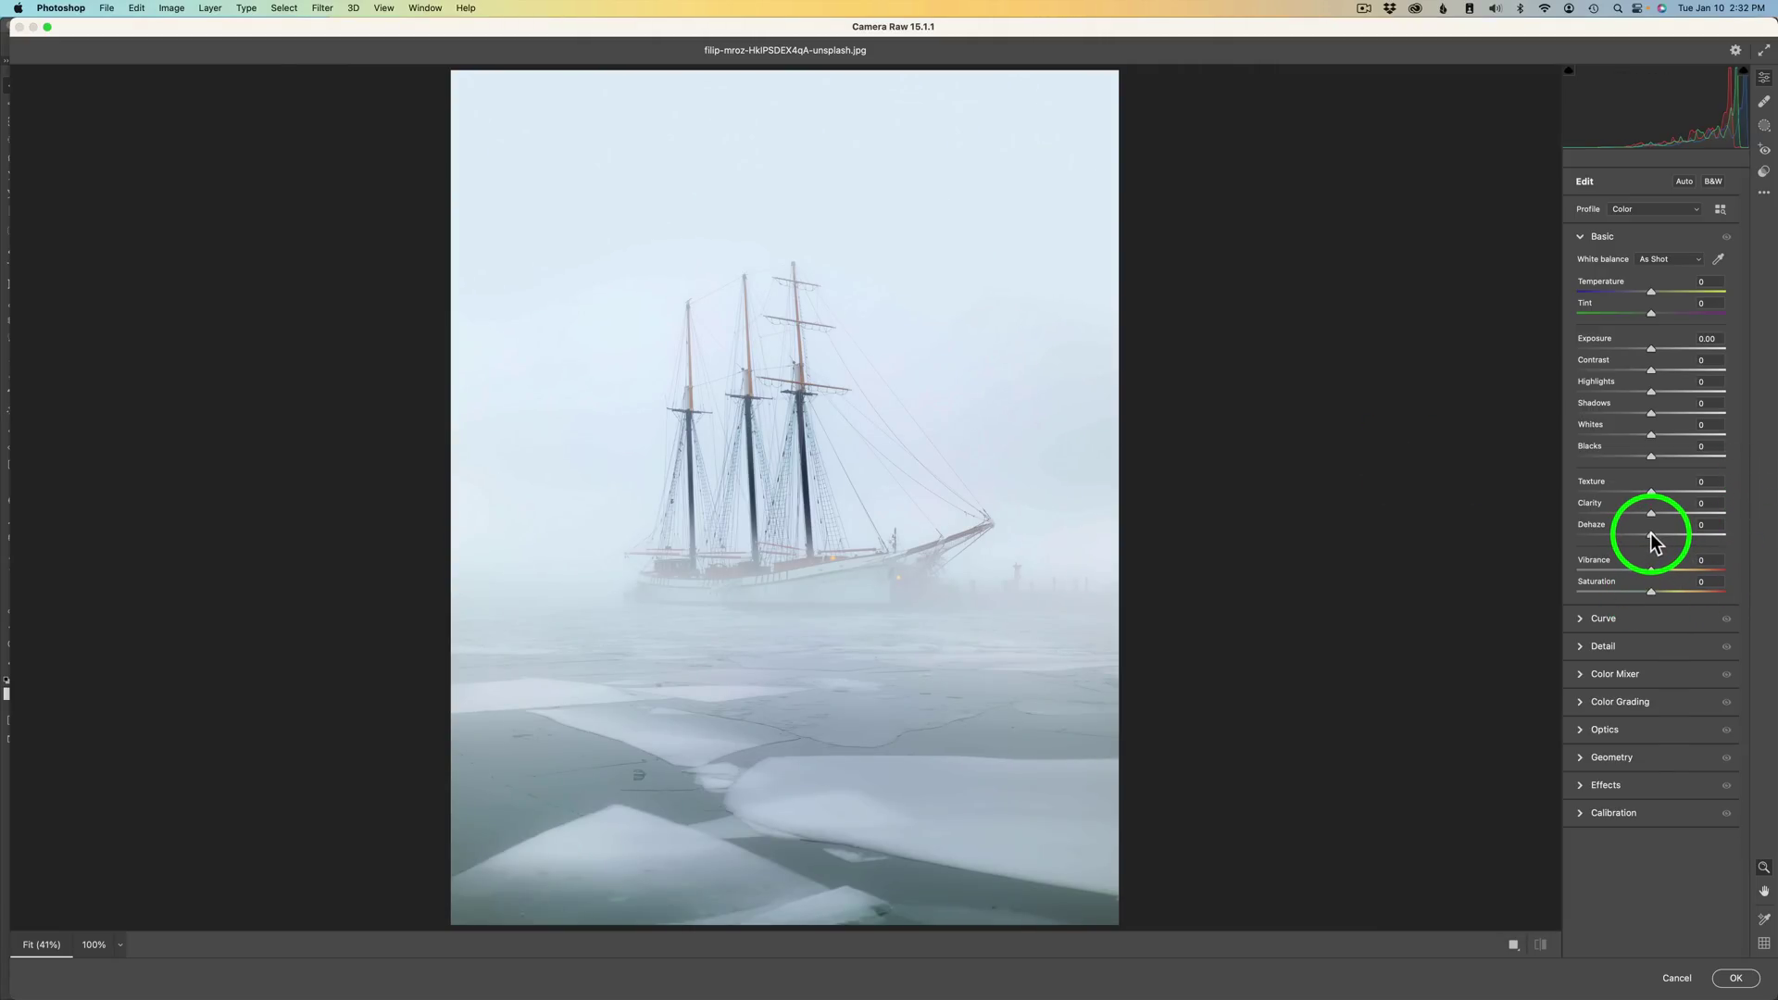
left_click_drag(1651, 535, 1709, 540)
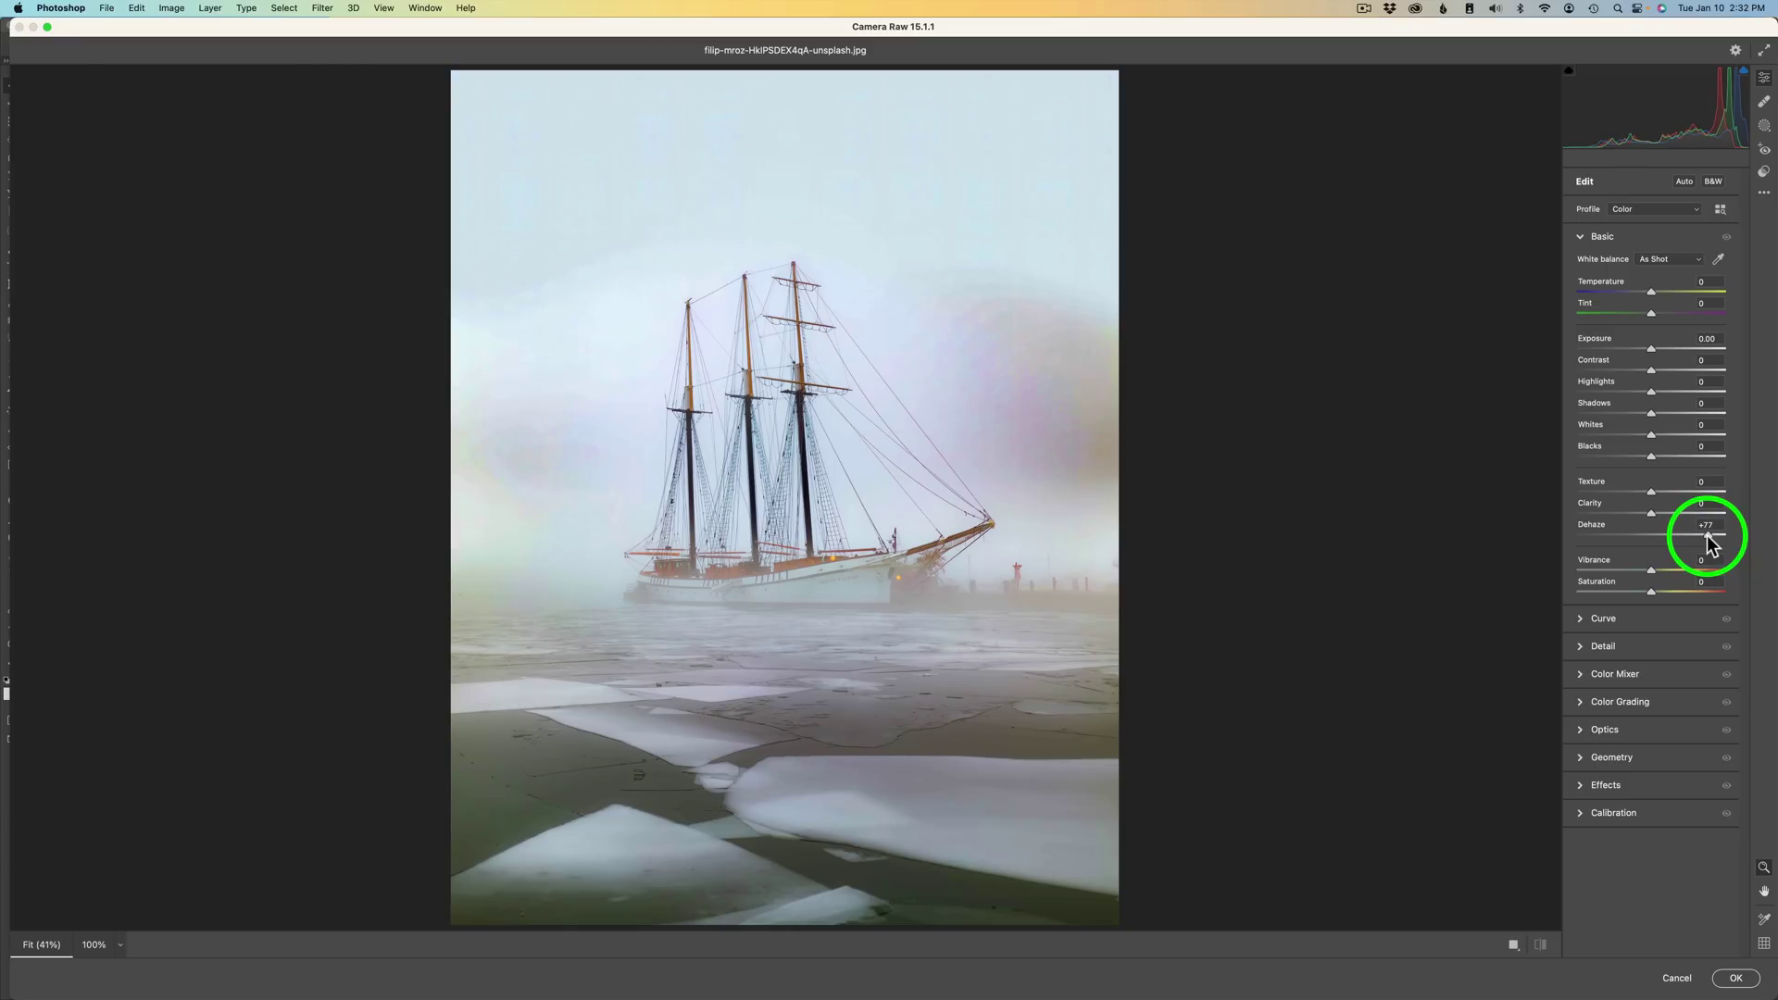
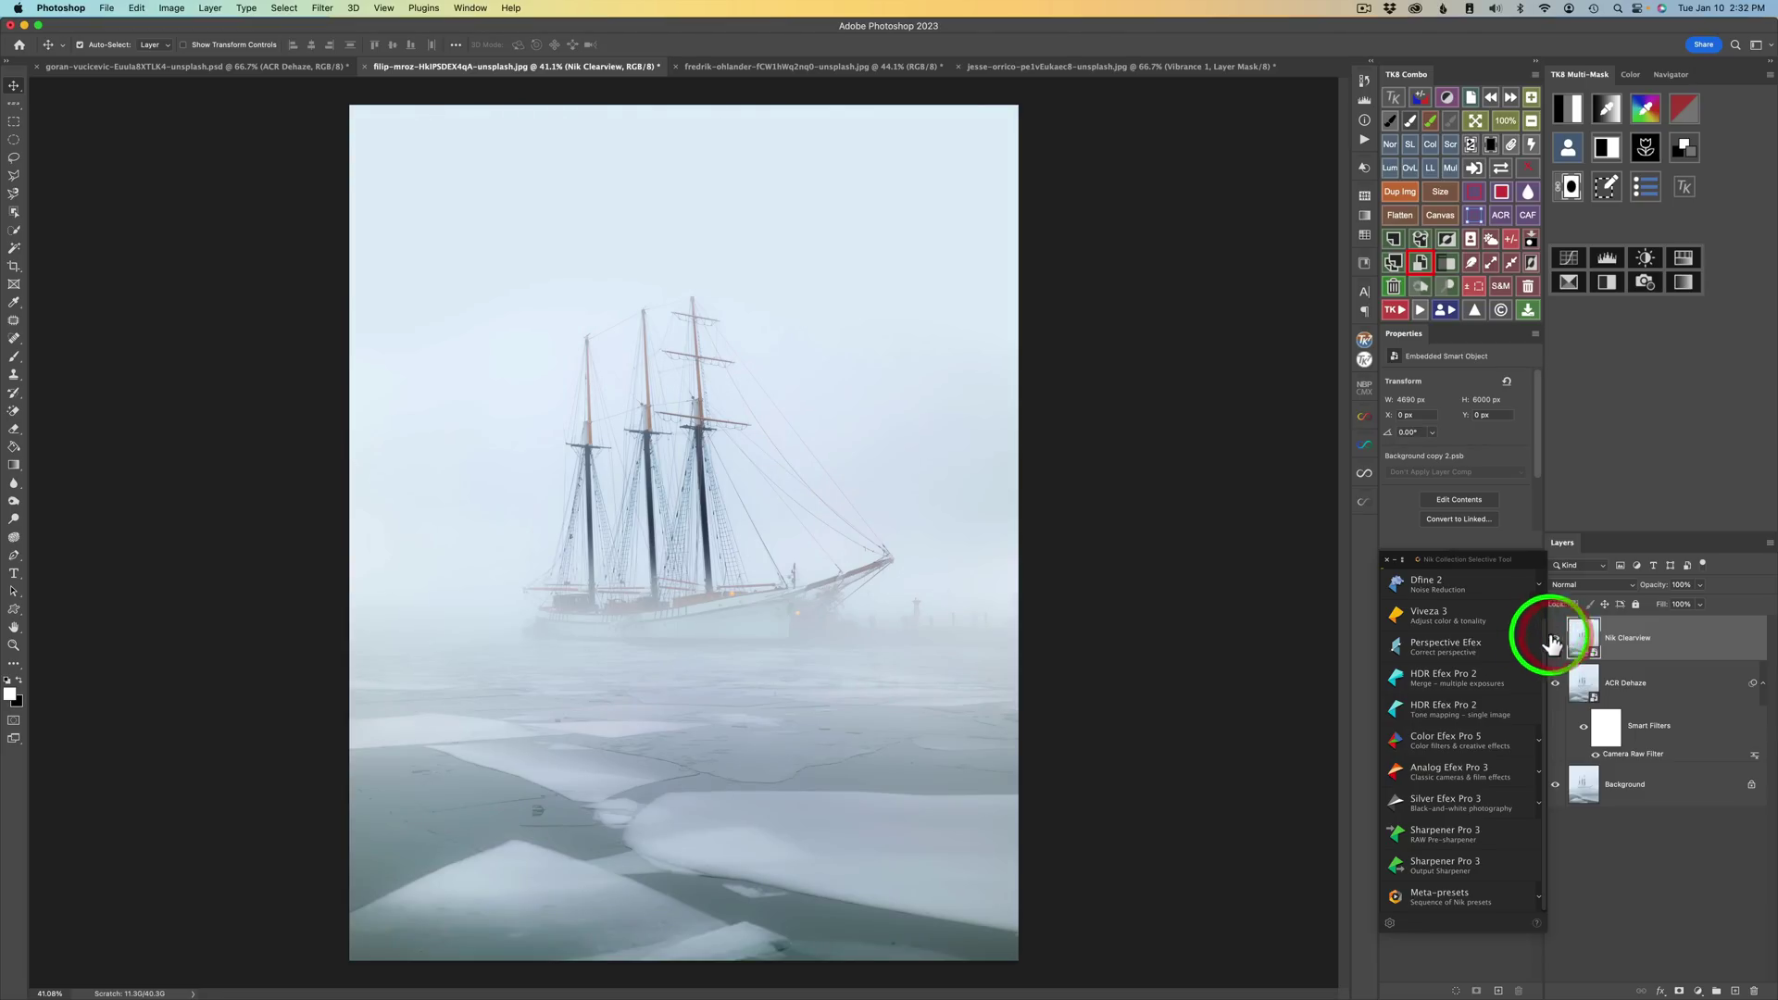
- Open the ship photo's Nik Clearview layer in Color Efex Pro 5 and view the Grain filter's list of film types
left_click(1453, 737)
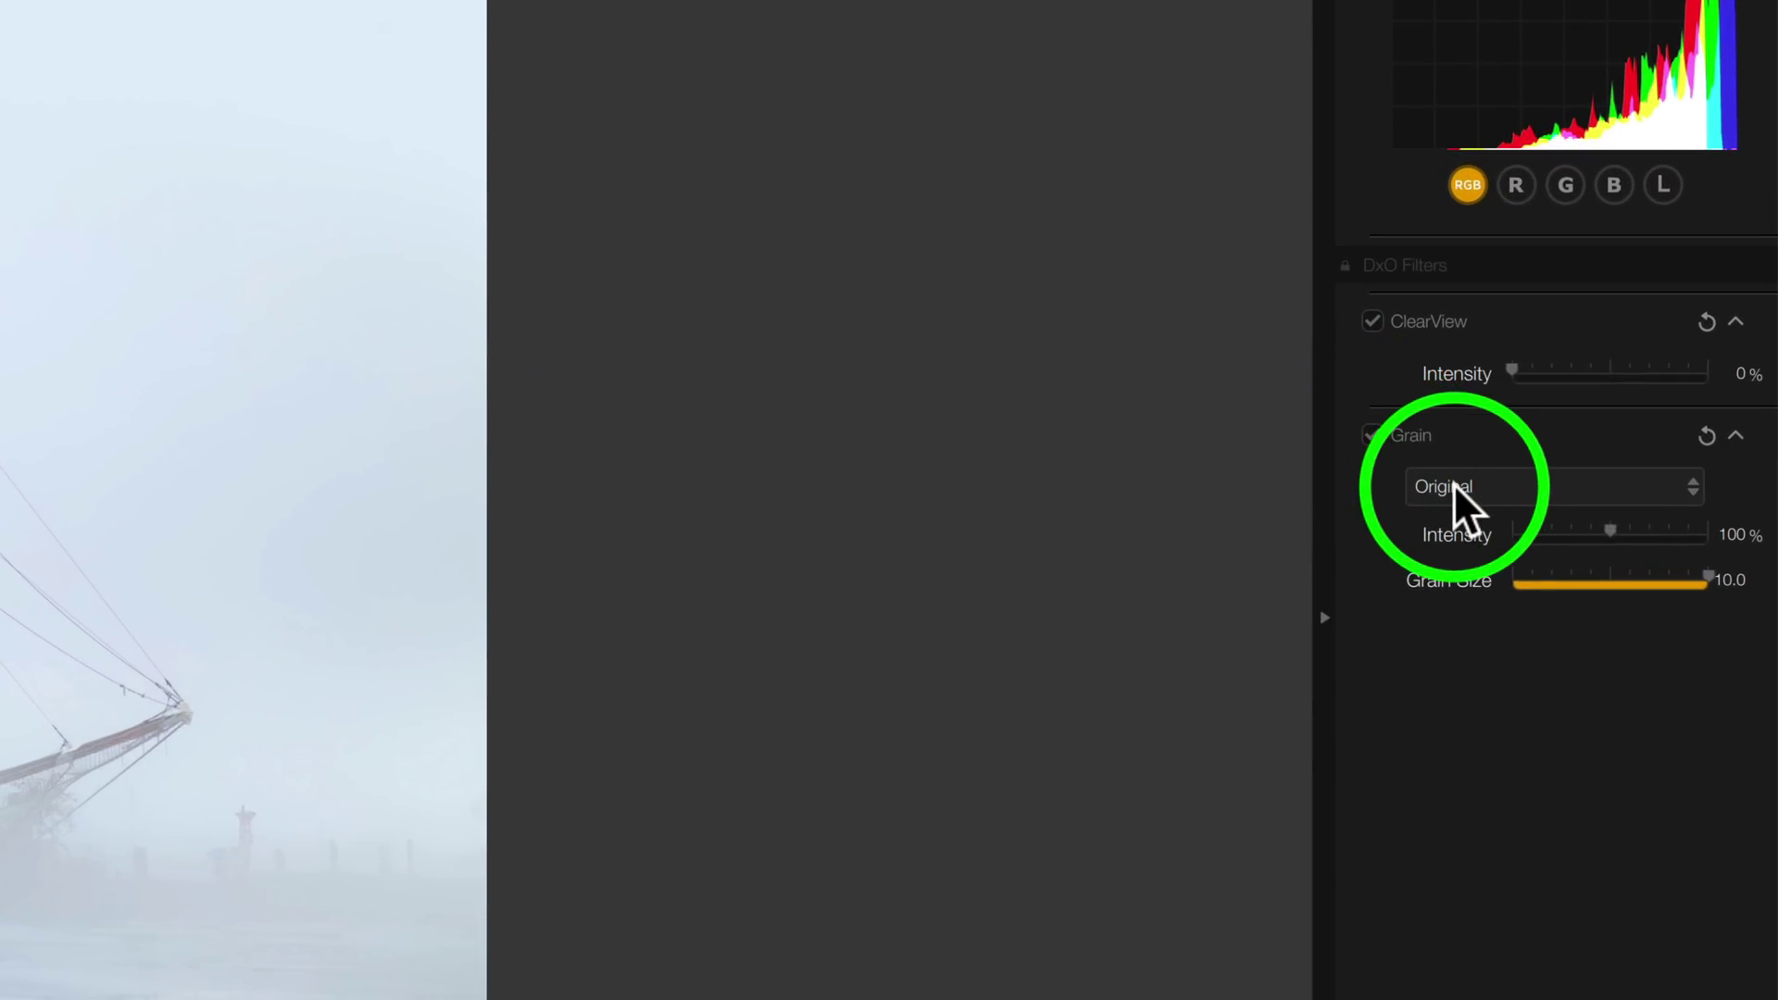
left_click(1691, 491)
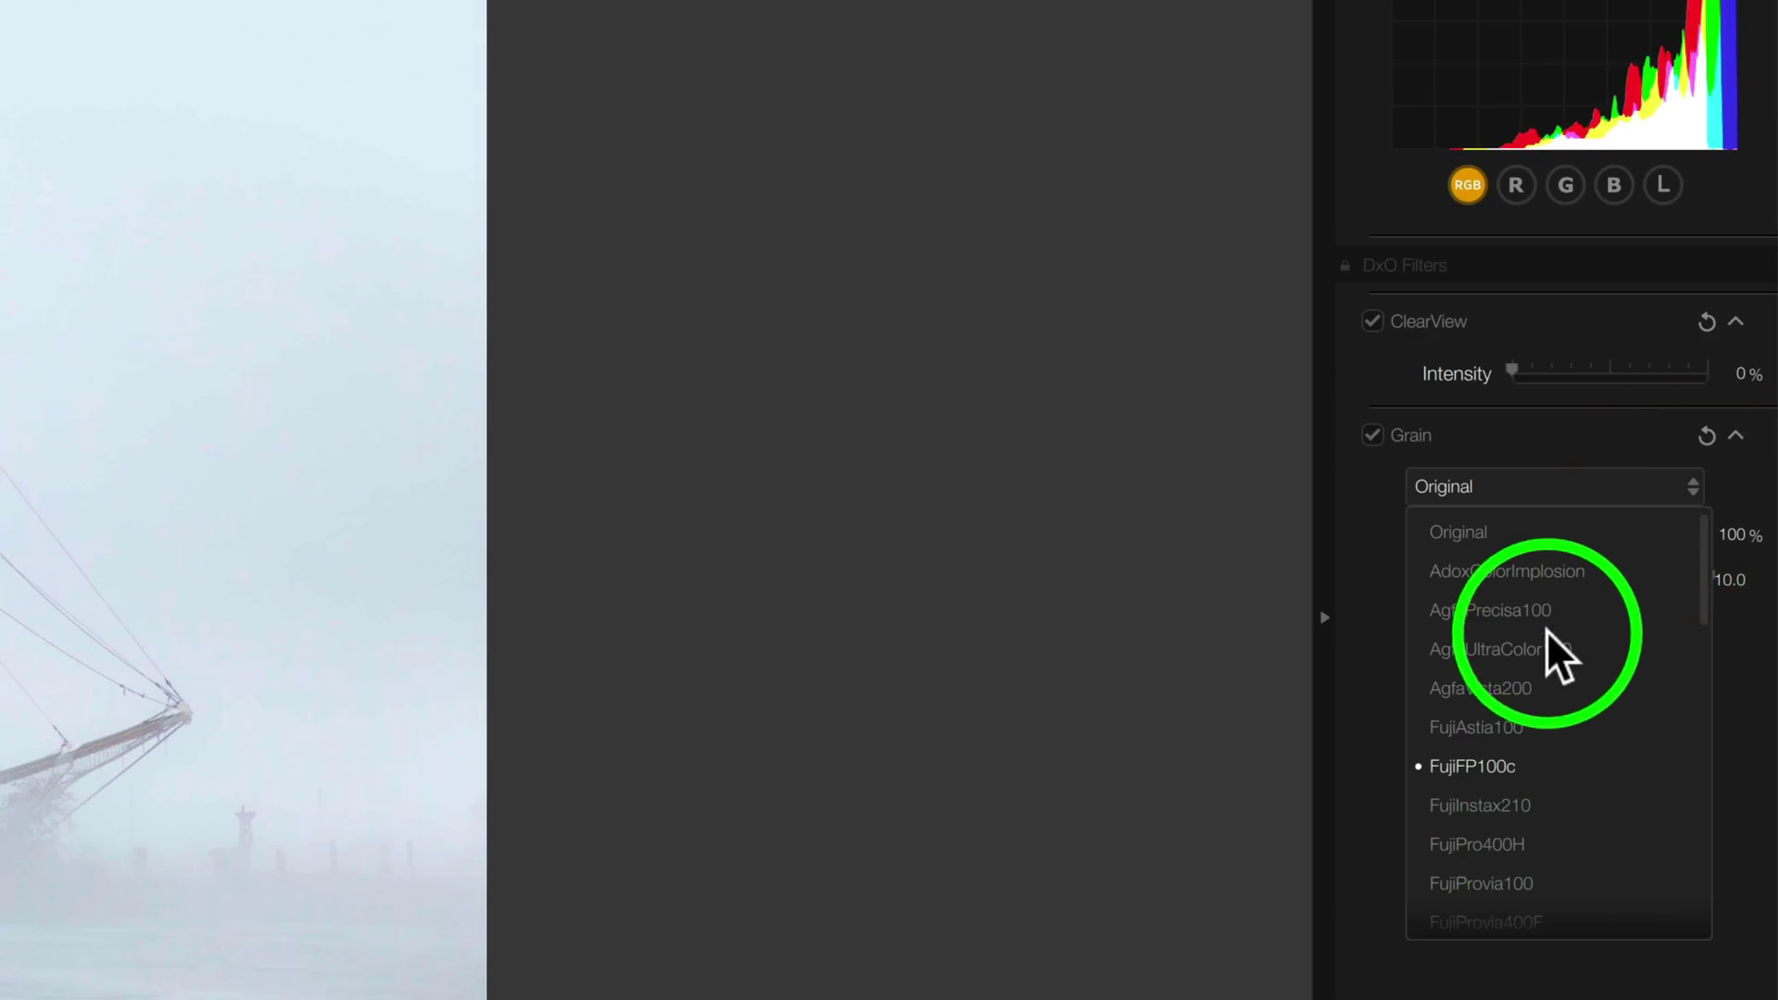
left_click(1487, 487)
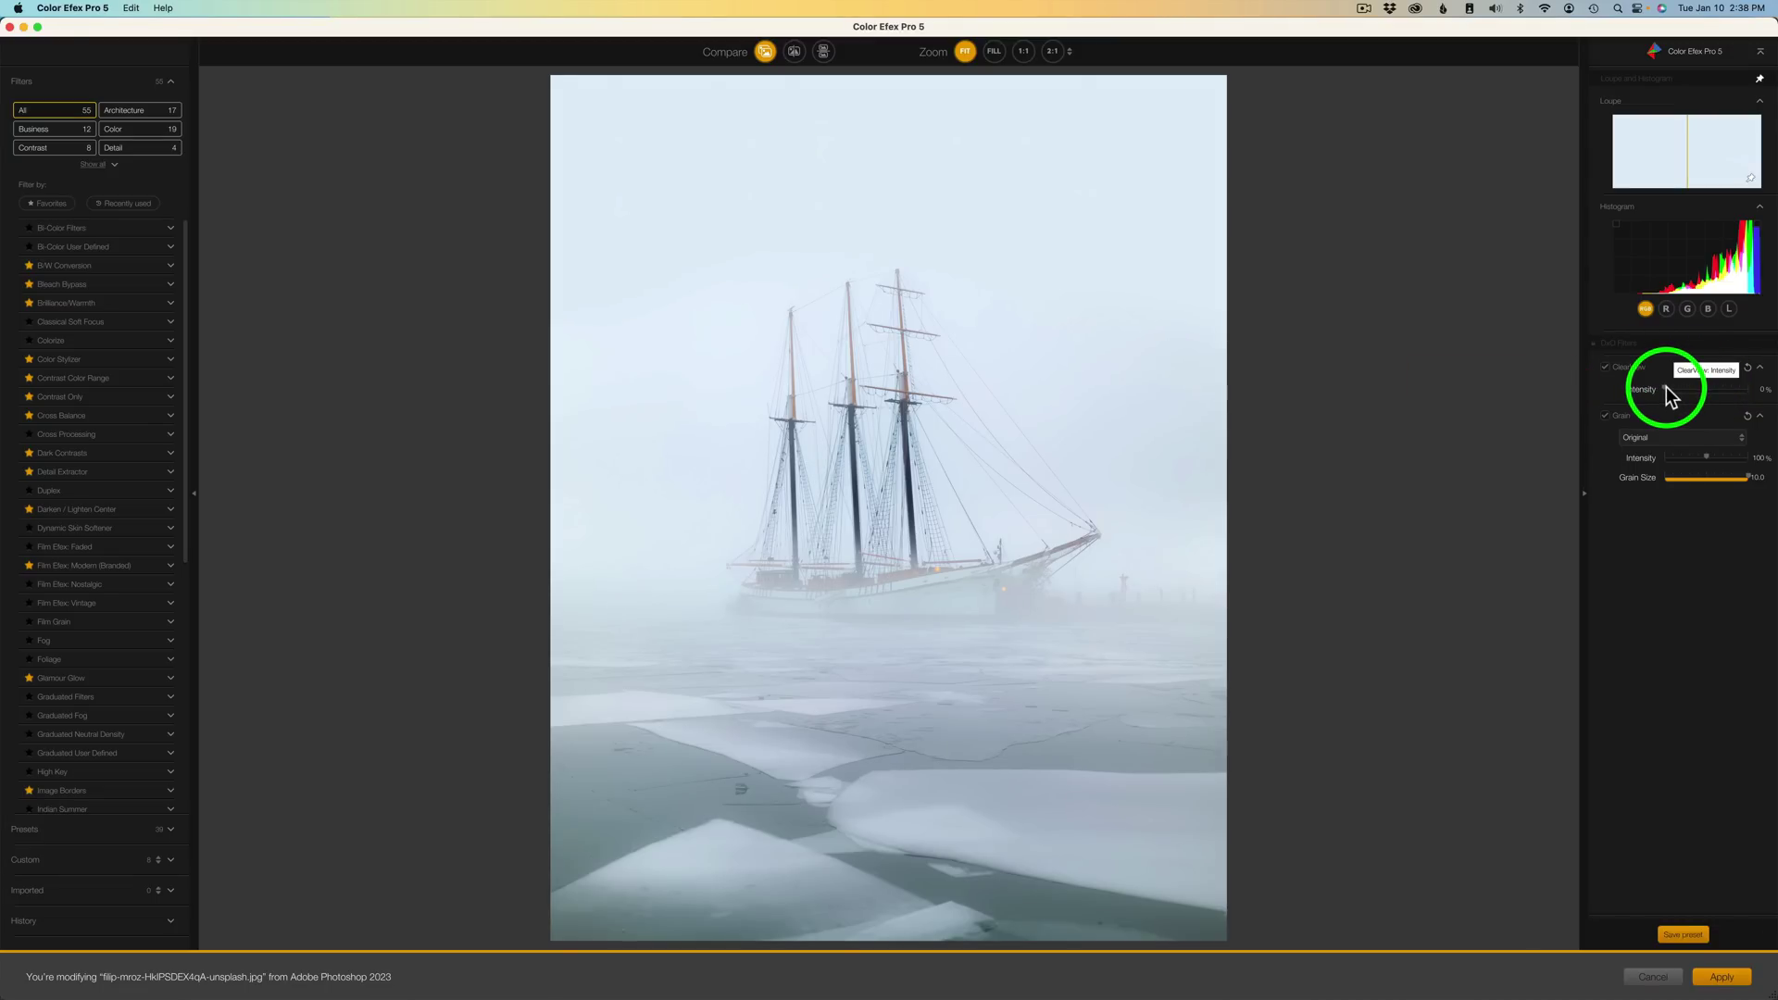
- Try the ClearView intensity at 100% and compare the ship photo without and with the filter
left_click_drag(1667, 386, 1771, 394)
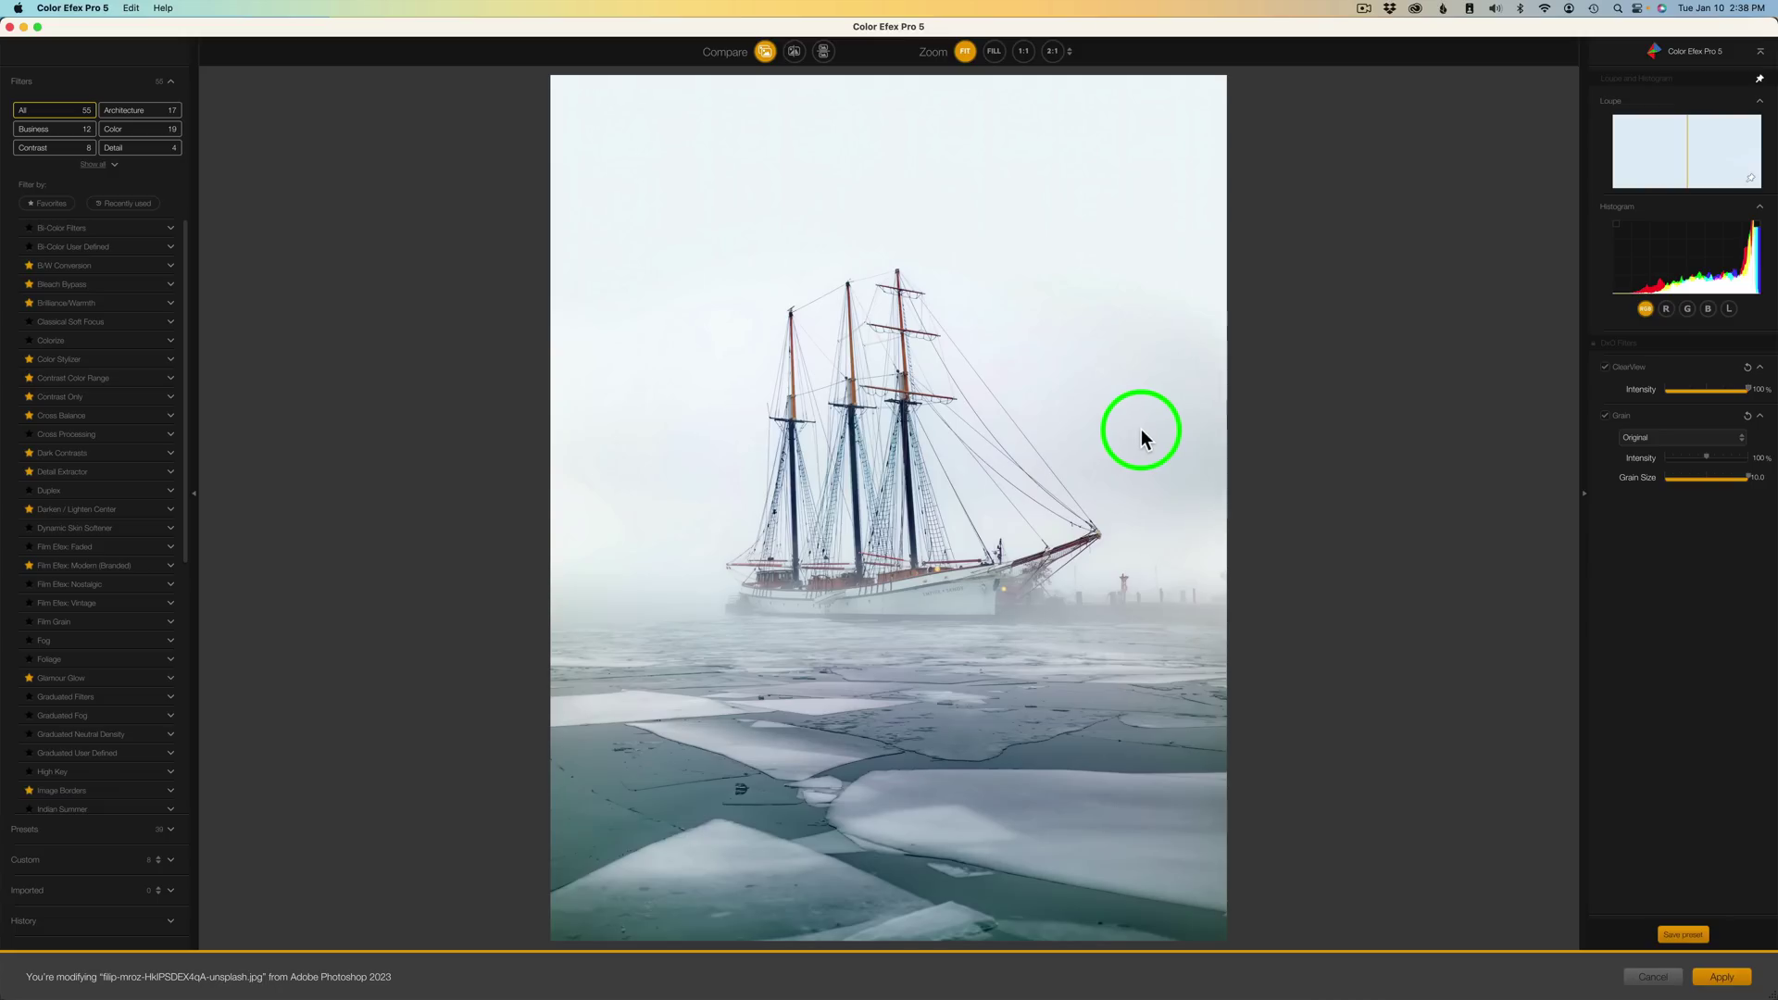
left_click(1606, 368)
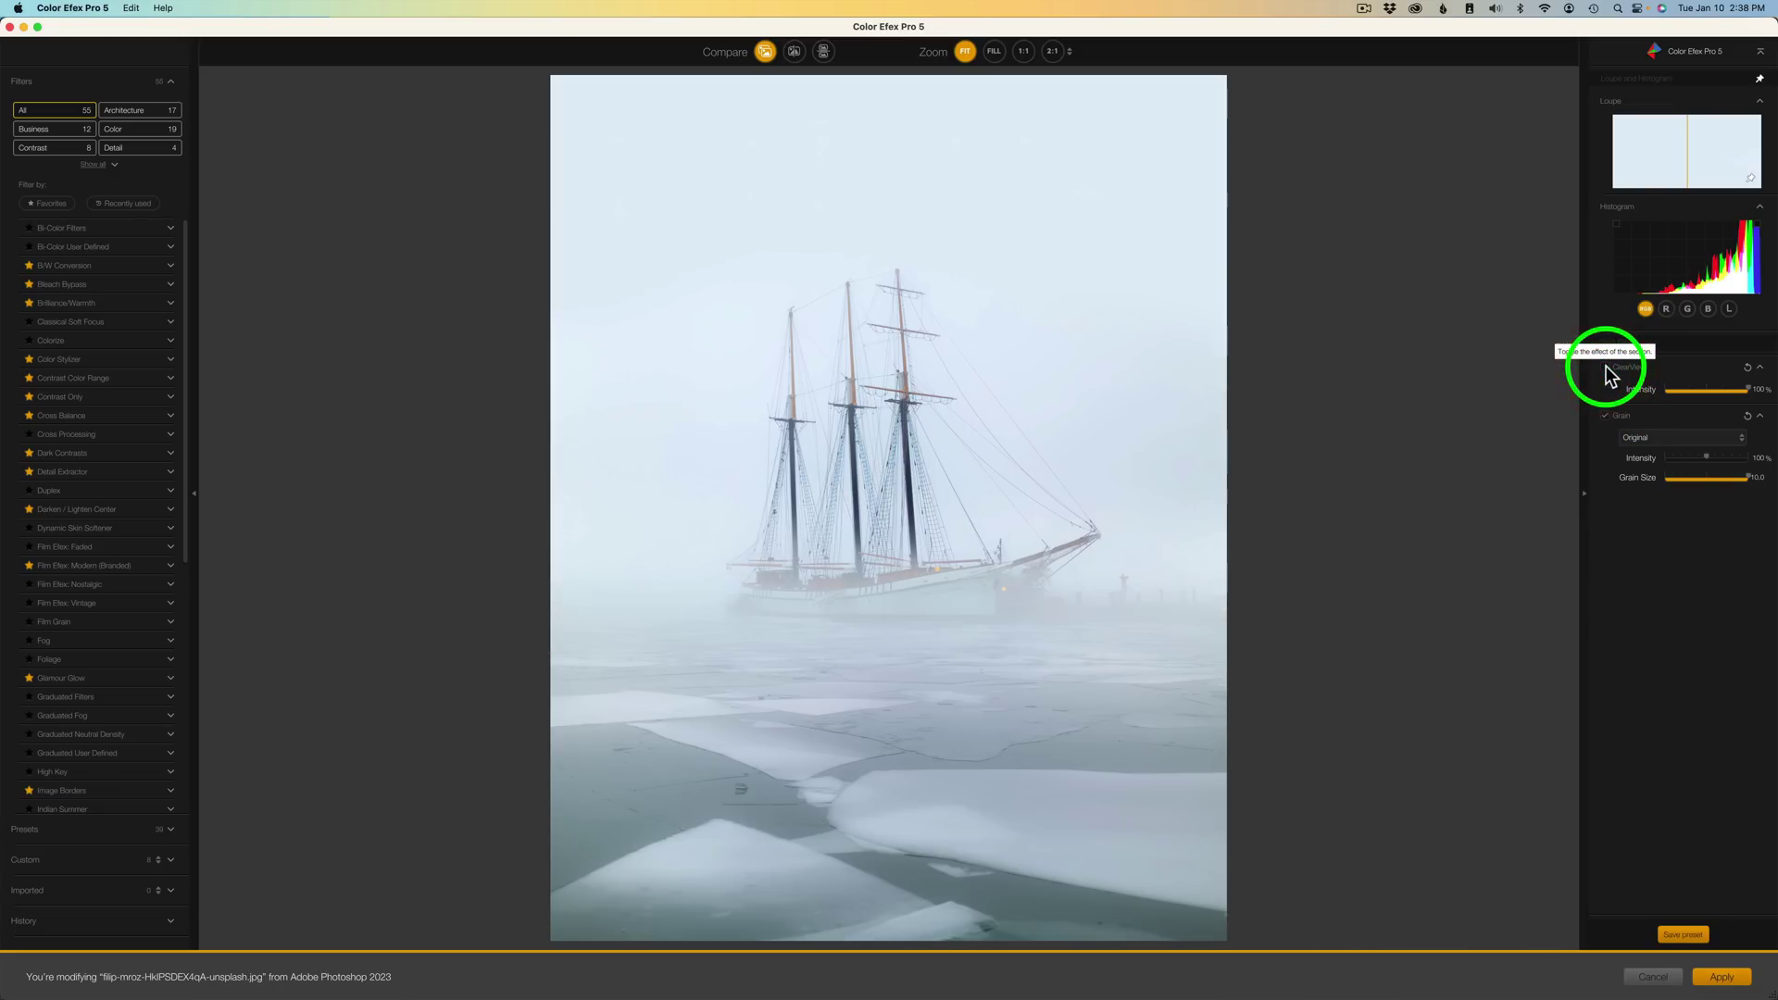
left_click(1606, 368)
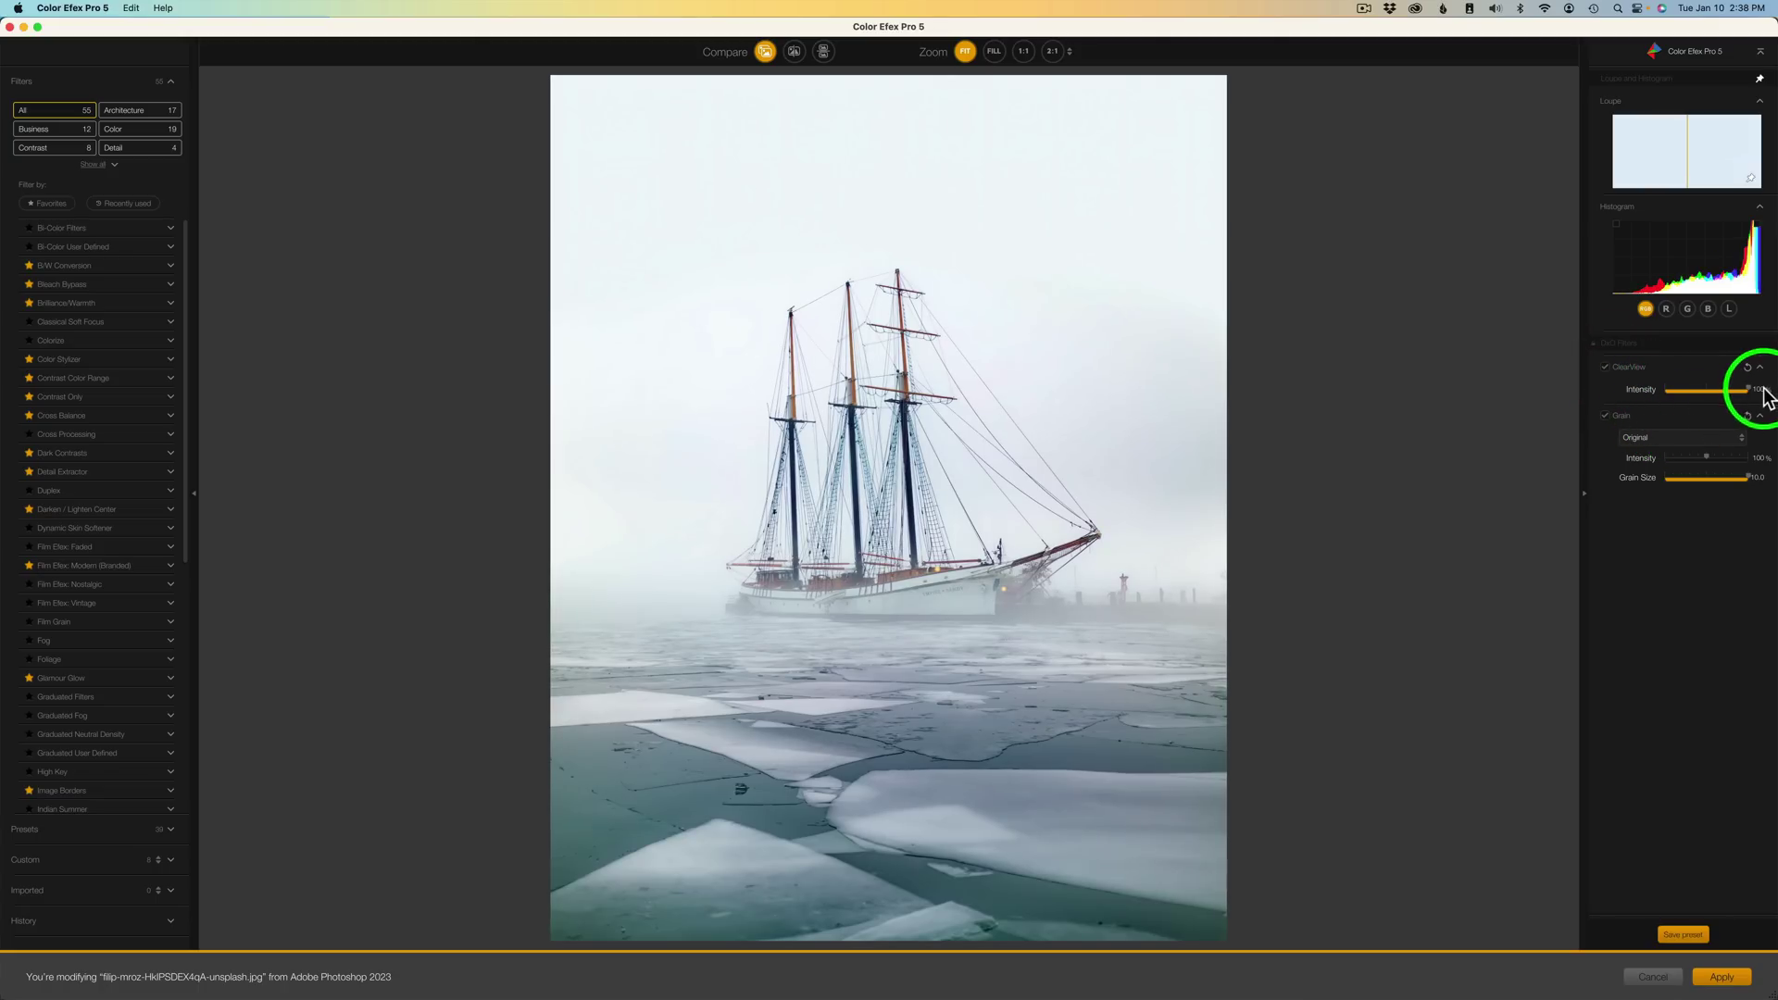
- Lower the ClearView intensity to 87%, compare the image without and with the filter, and apply it
left_click_drag(1750, 393, 1737, 394)
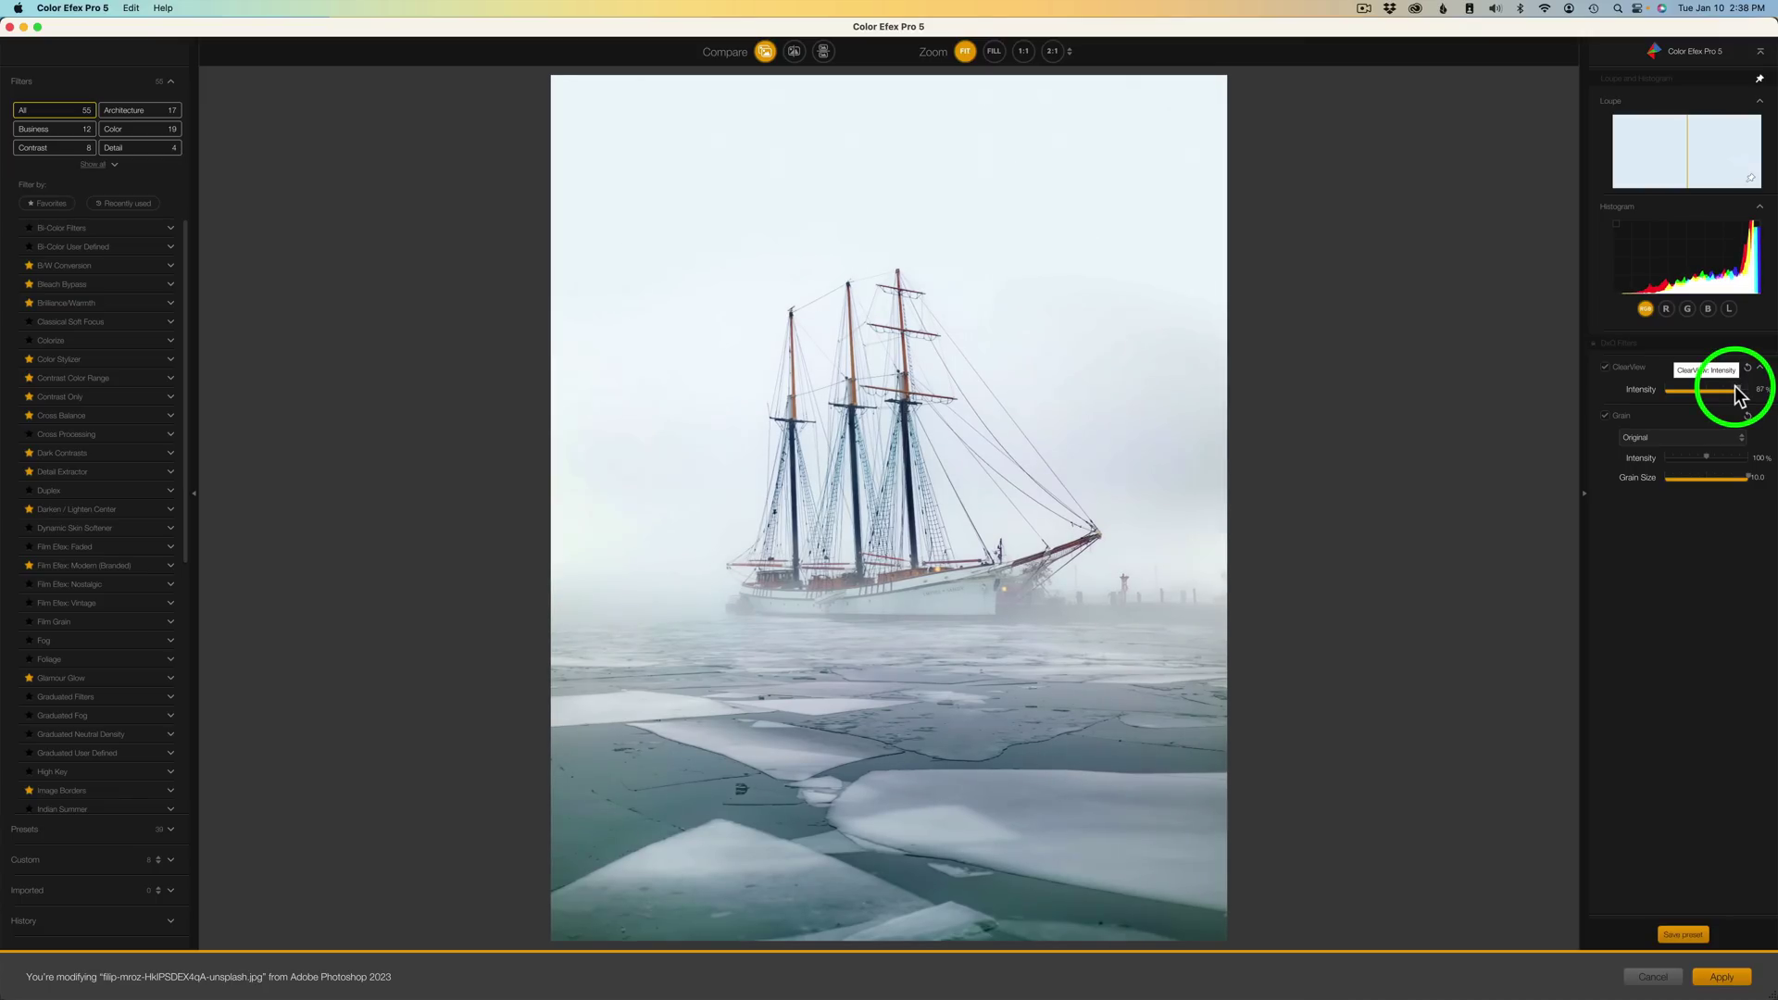
left_click(1605, 369)
left_click(1605, 369)
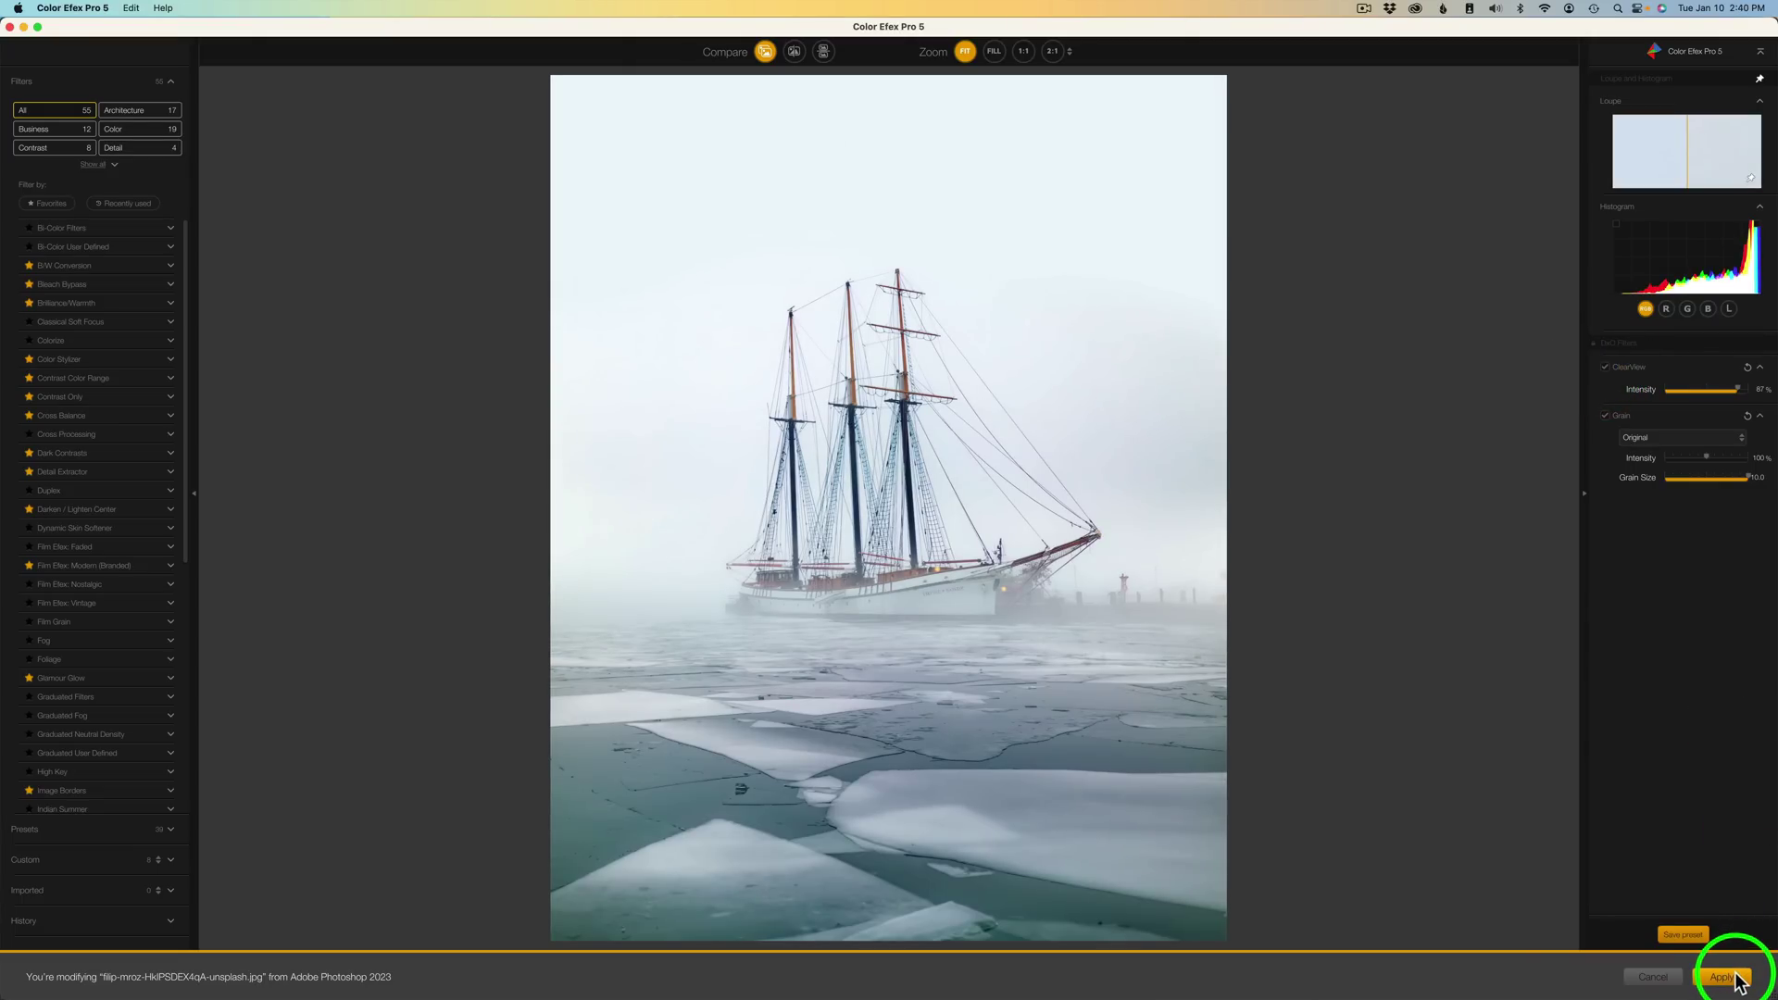
left_click(1734, 975)
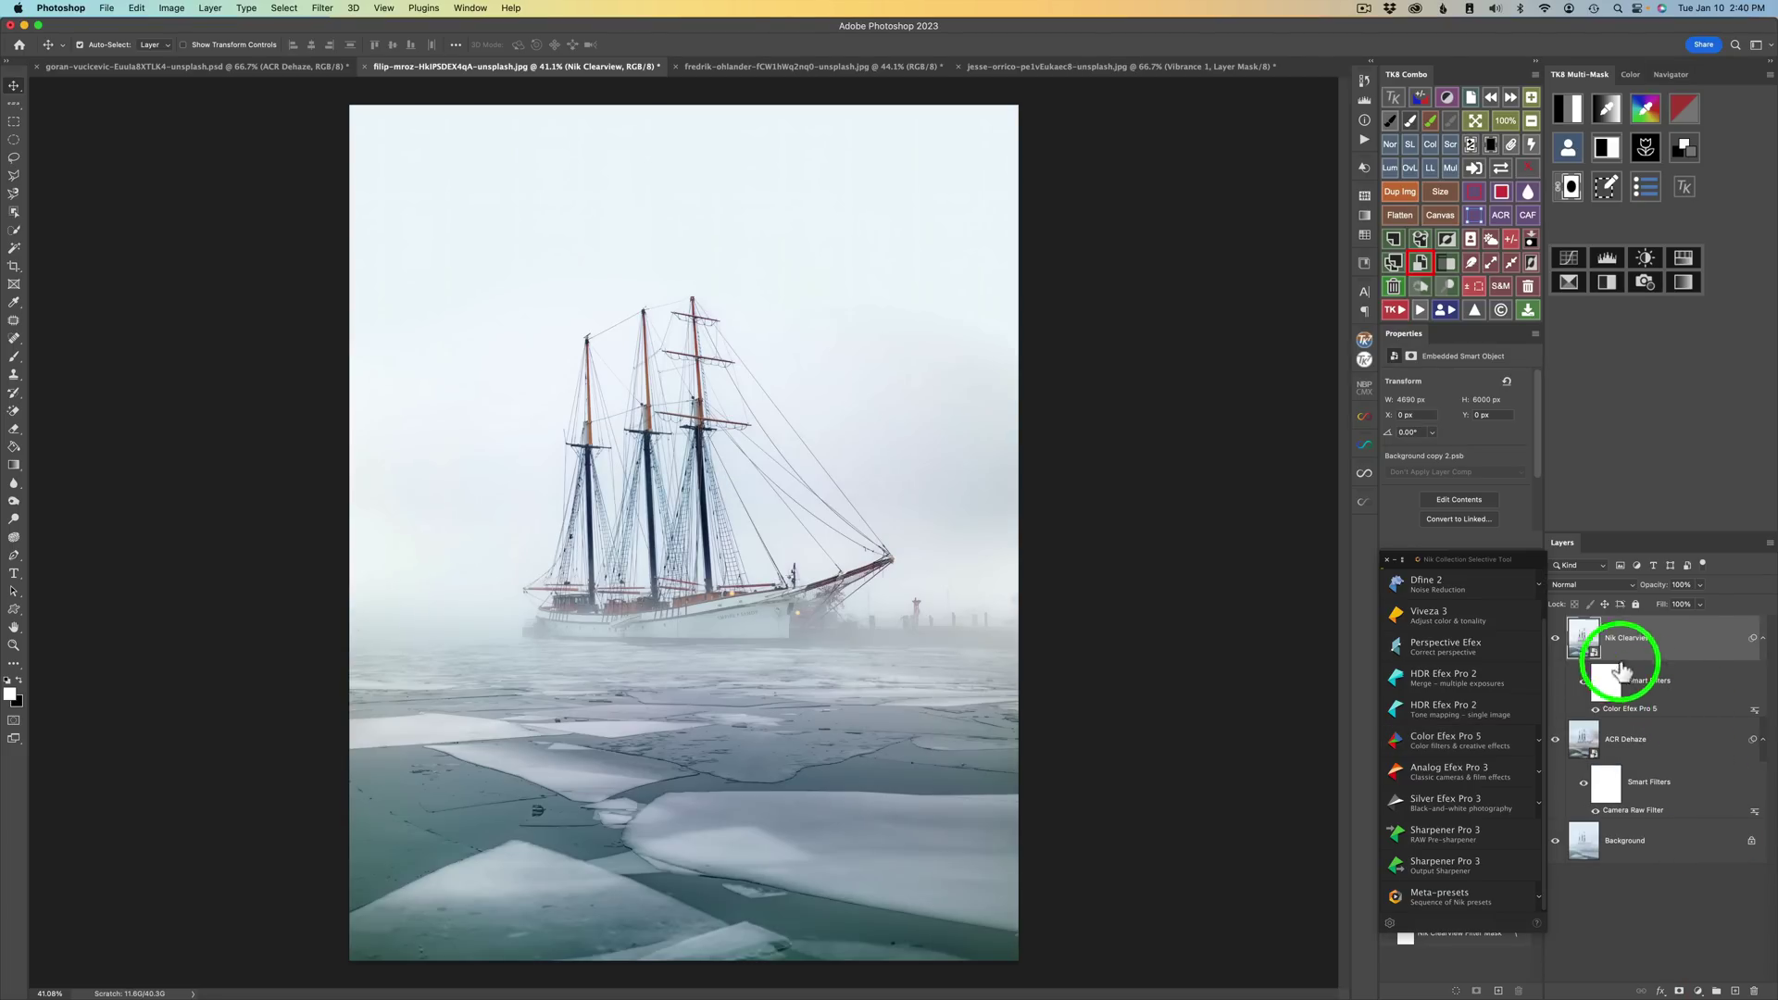
- Compare the ship photo's original background, ACR Dehaze layer and Nik Clearview layer by toggling the two upper layers' visibility
left_click(1556, 739)
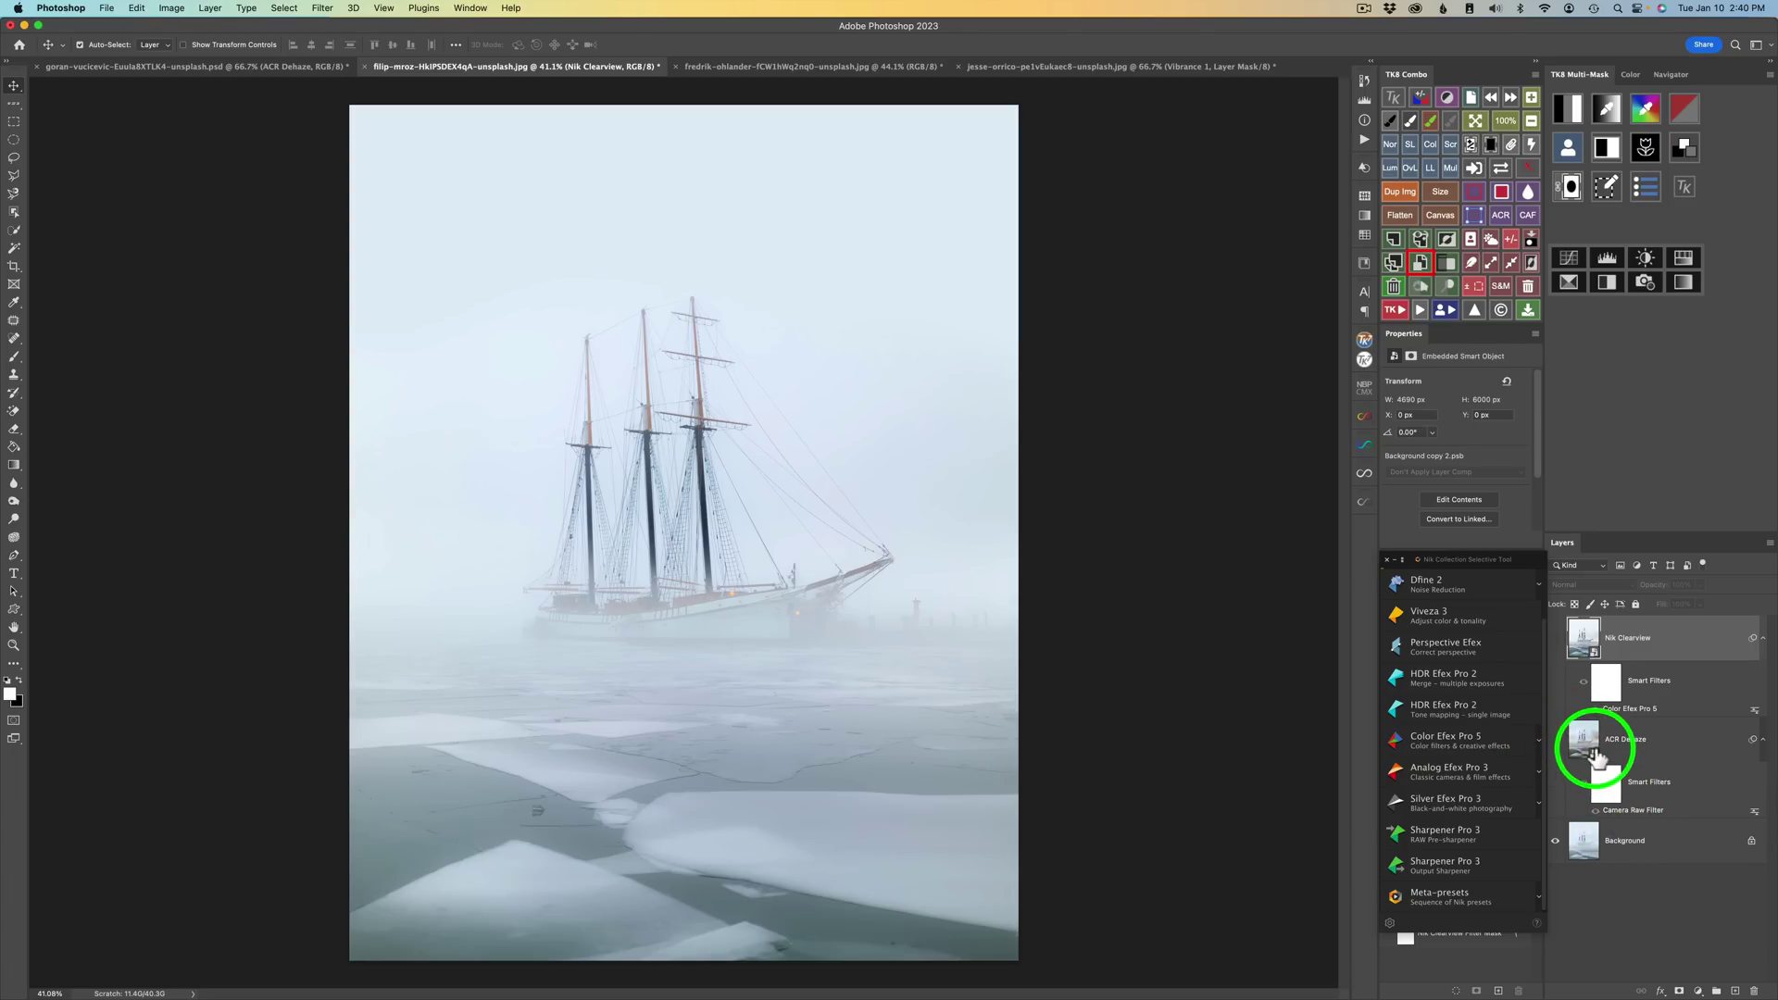
left_click(1556, 740)
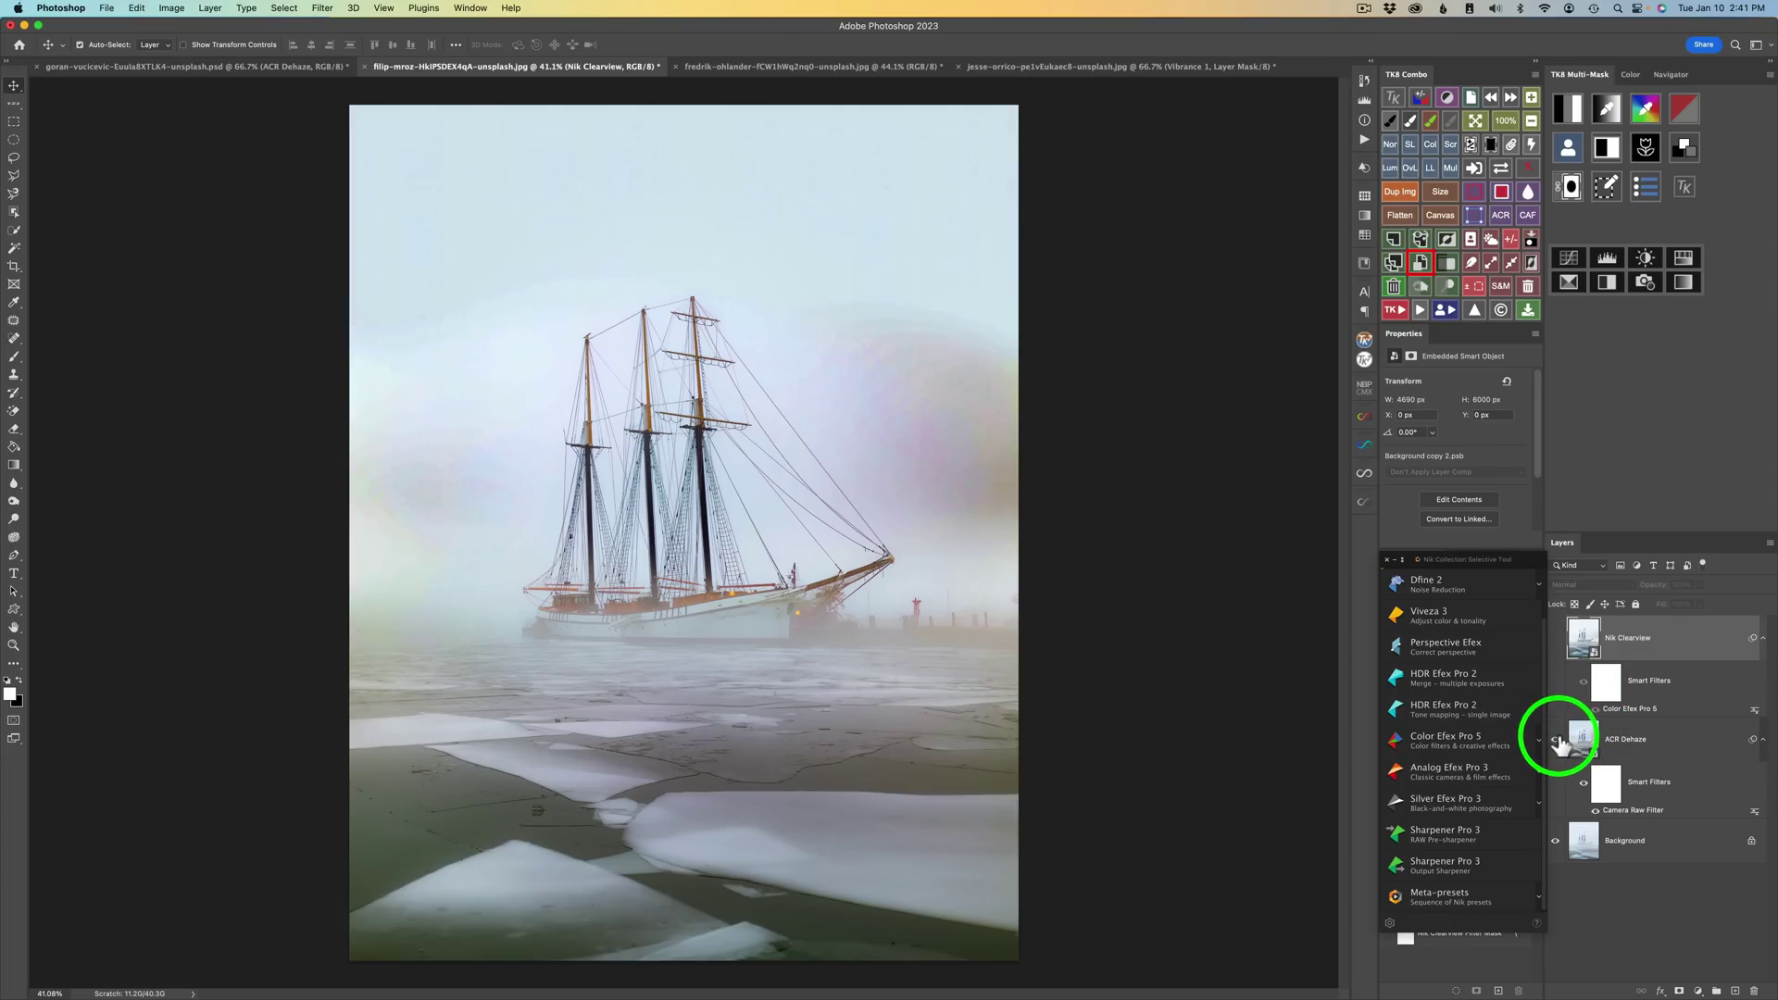
left_click(1556, 639)
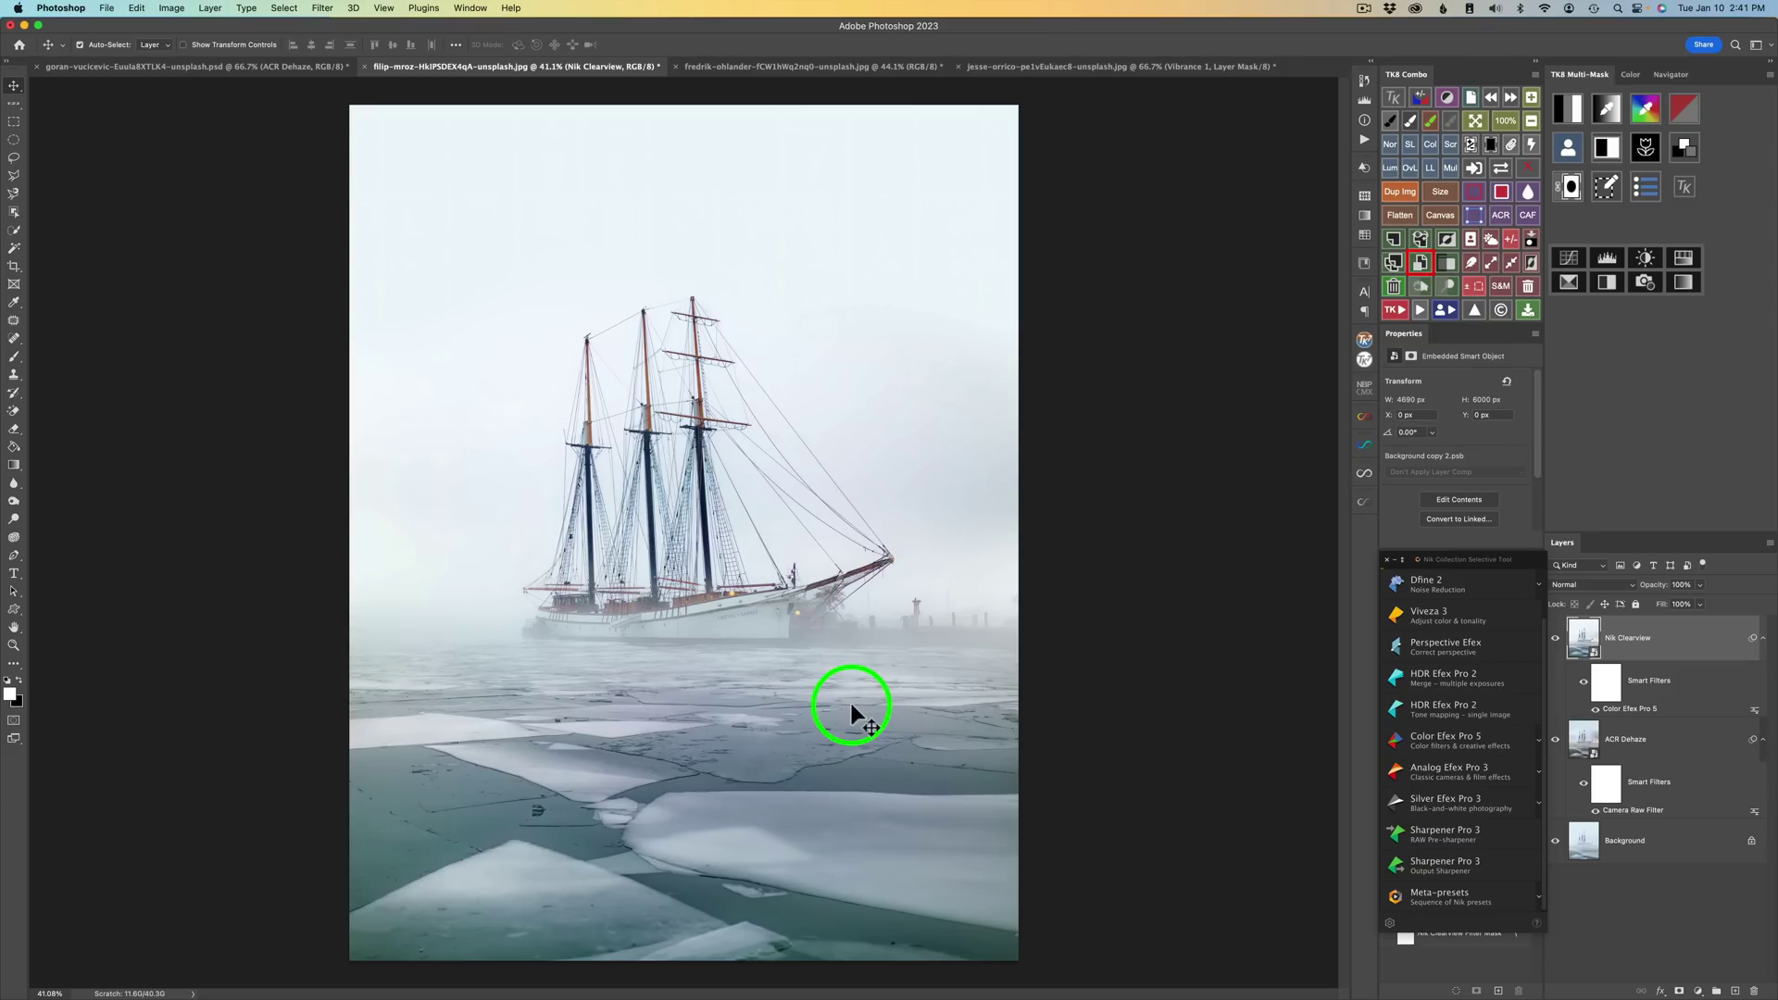
left_click(1556, 643)
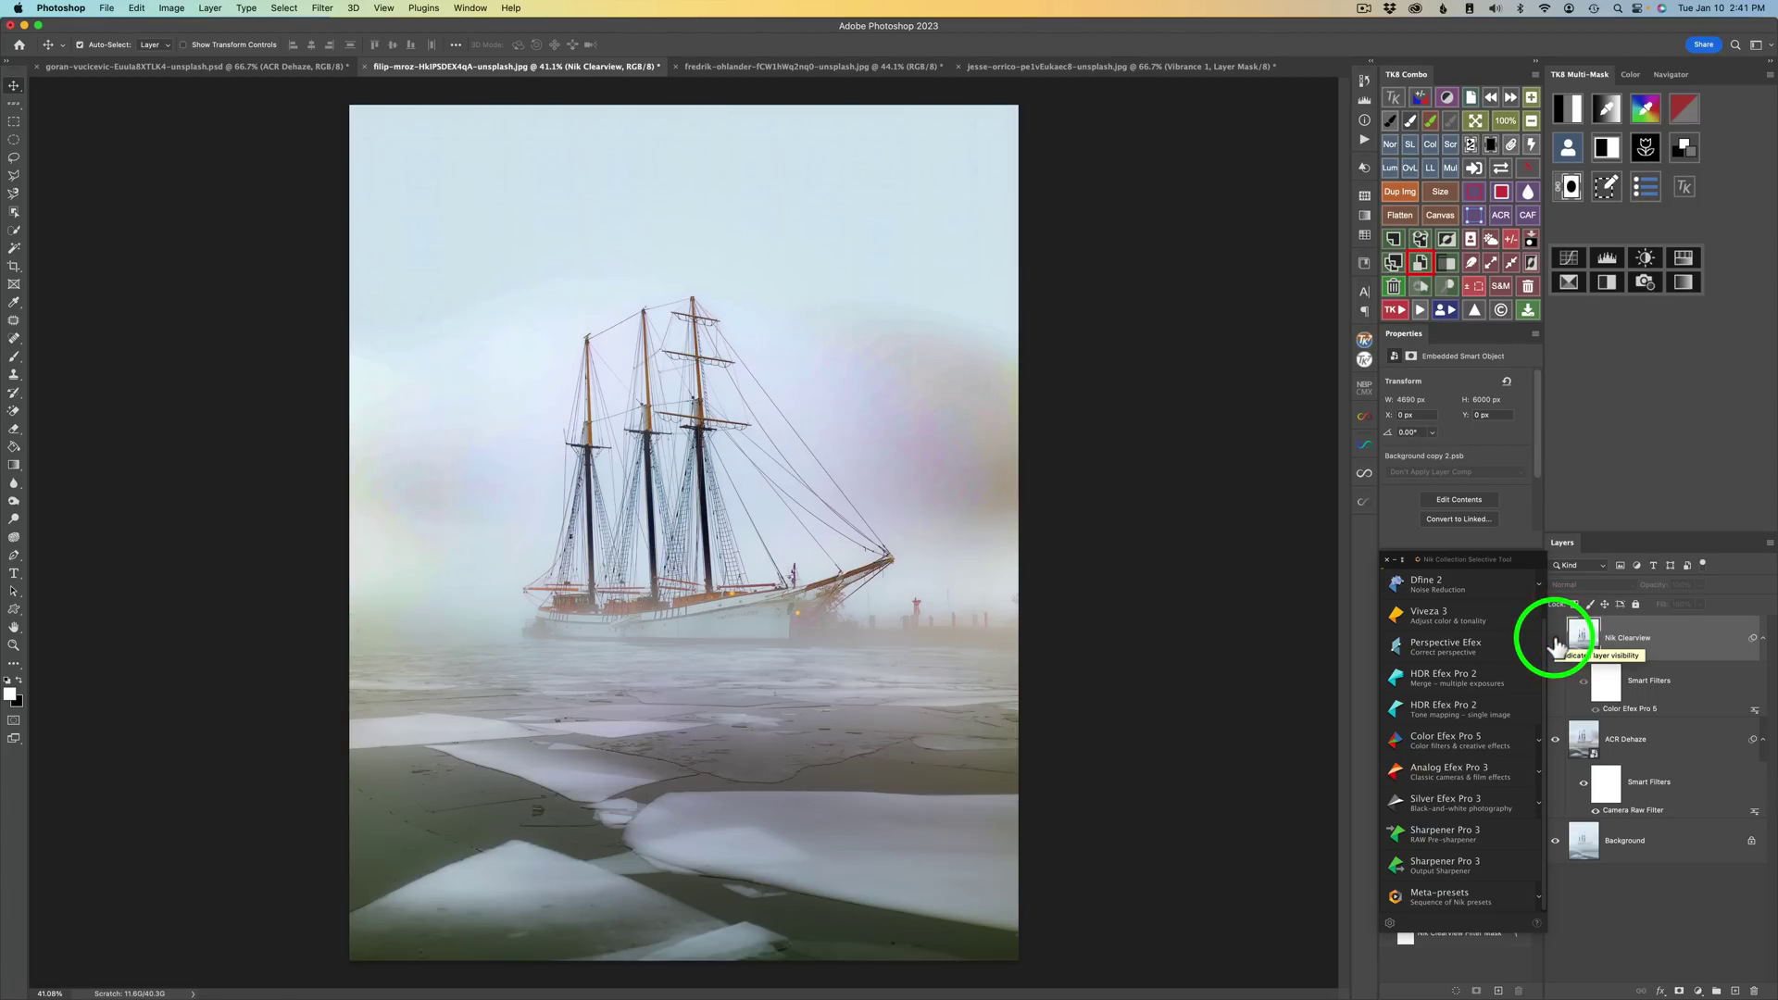
left_click(1556, 639)
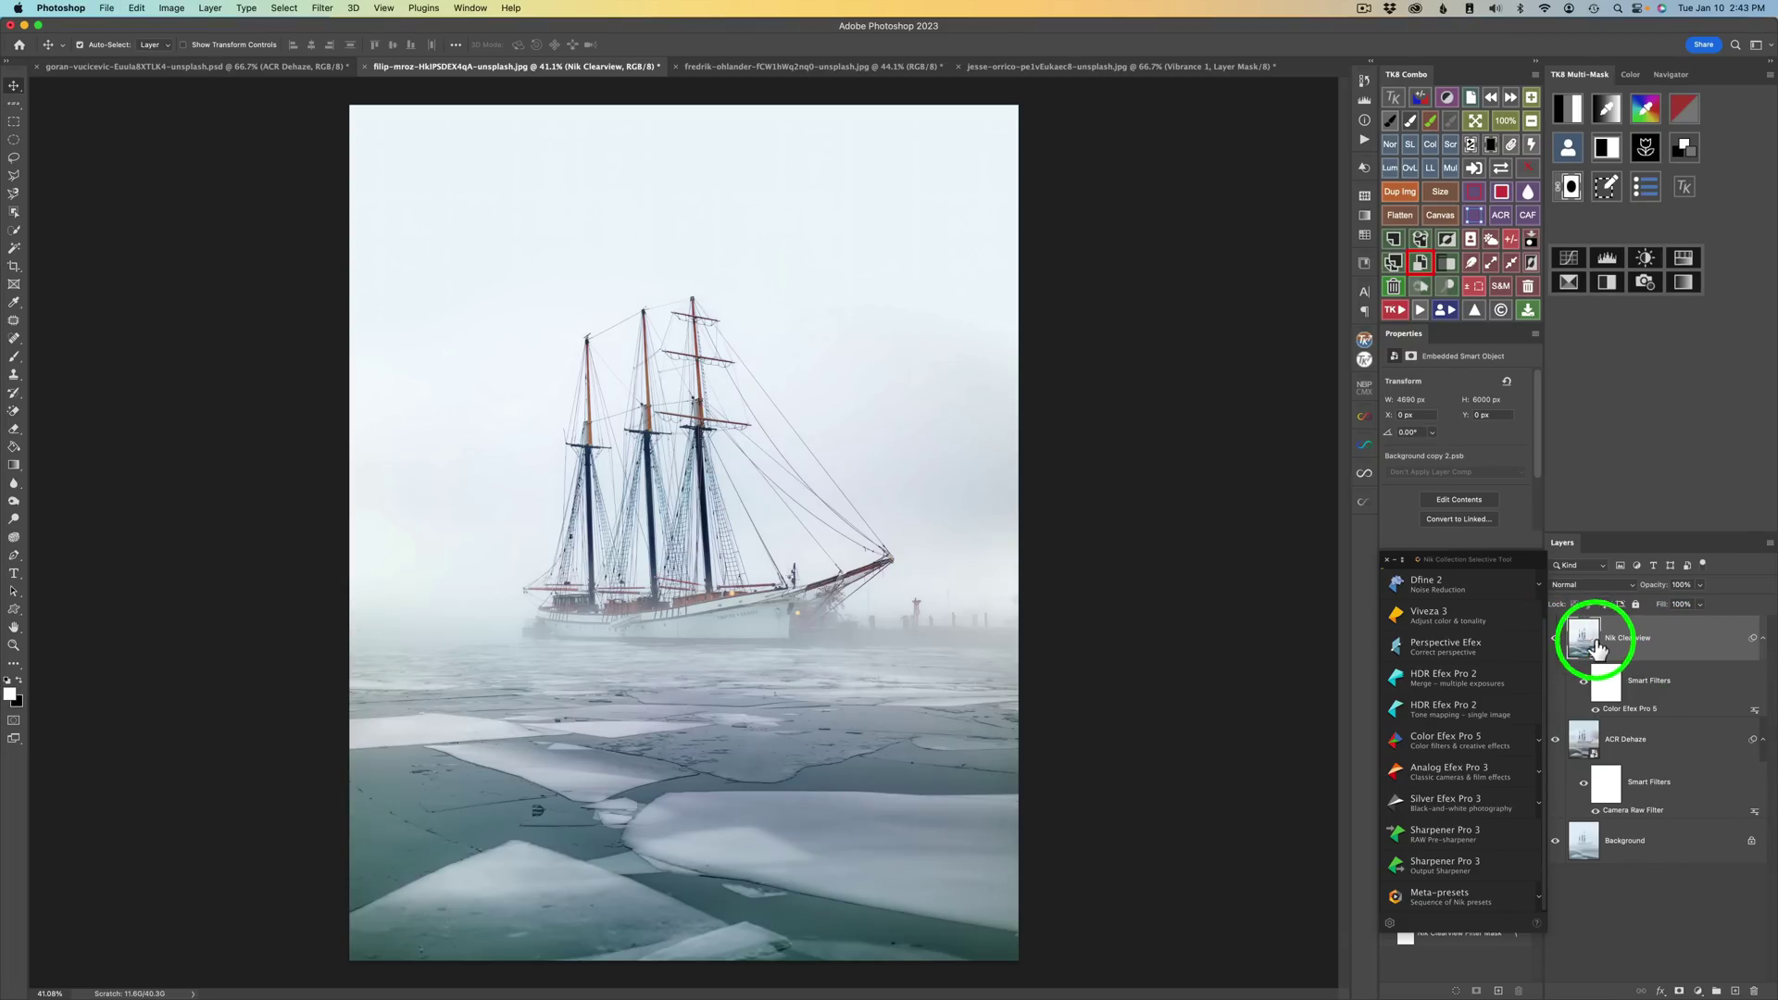
- Hide the Nik Clearview layer and re-edit the ACR Dehaze layer's Camera Raw Filter with Dehaze at +47
left_click(1557, 647)
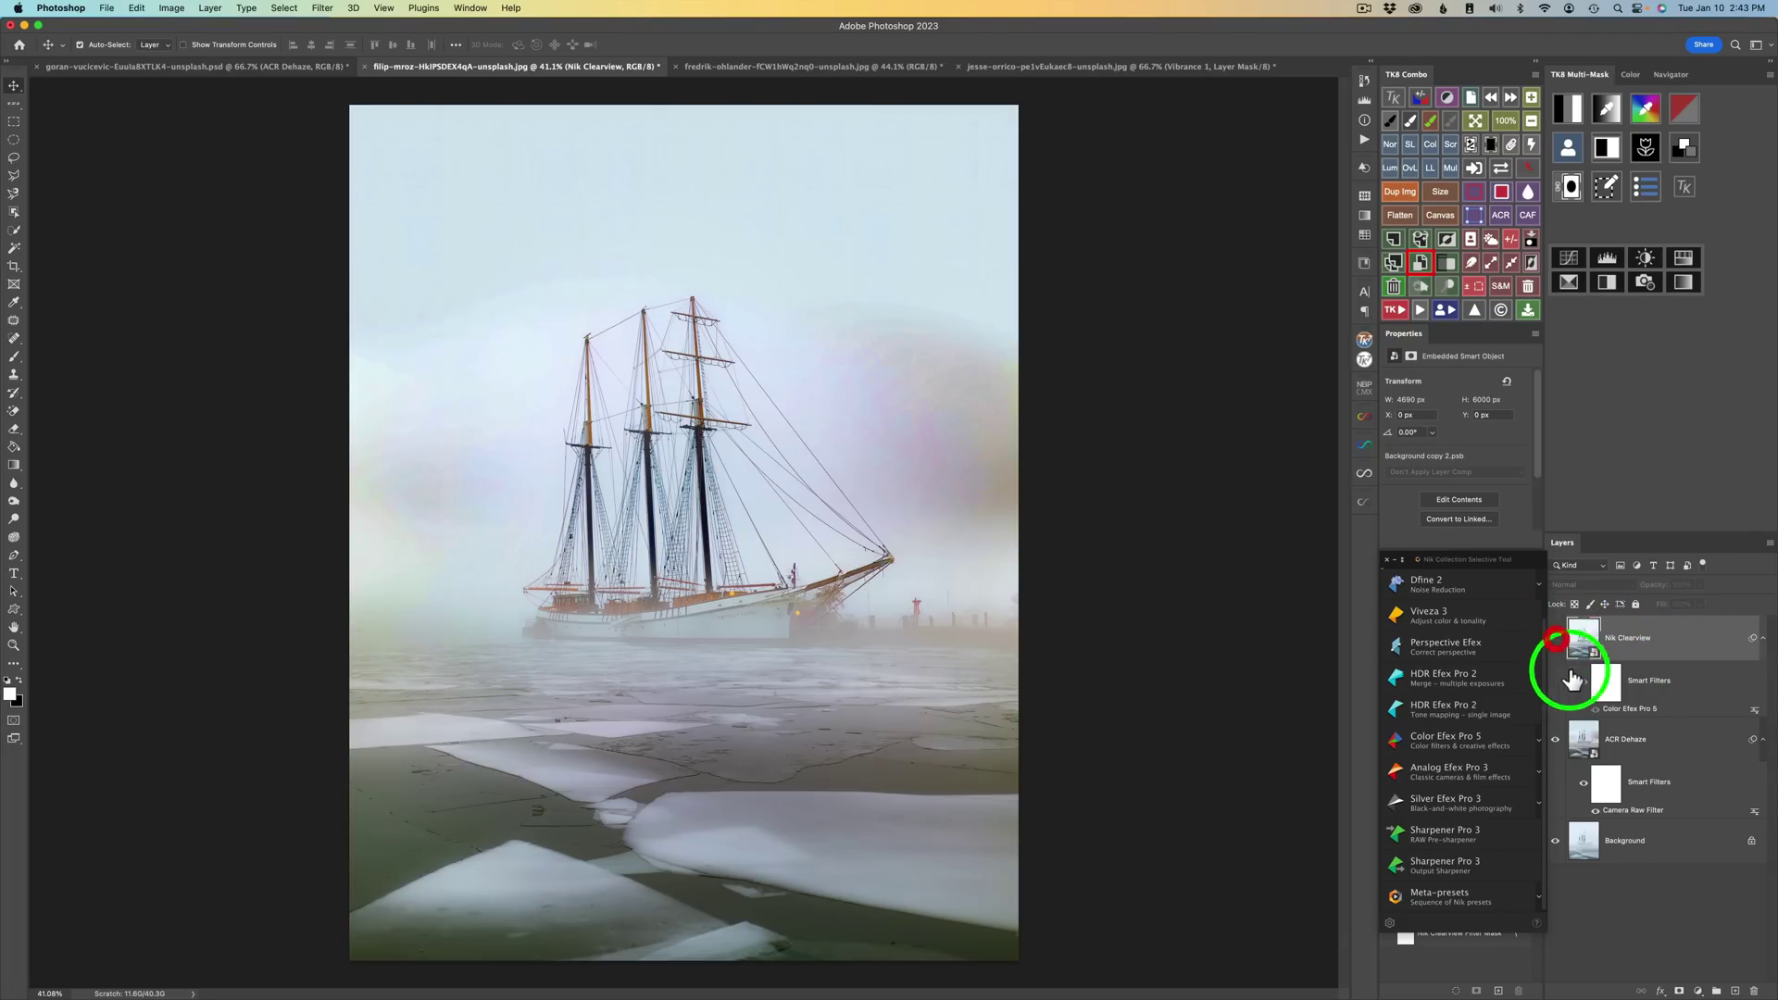
double_click(1637, 811)
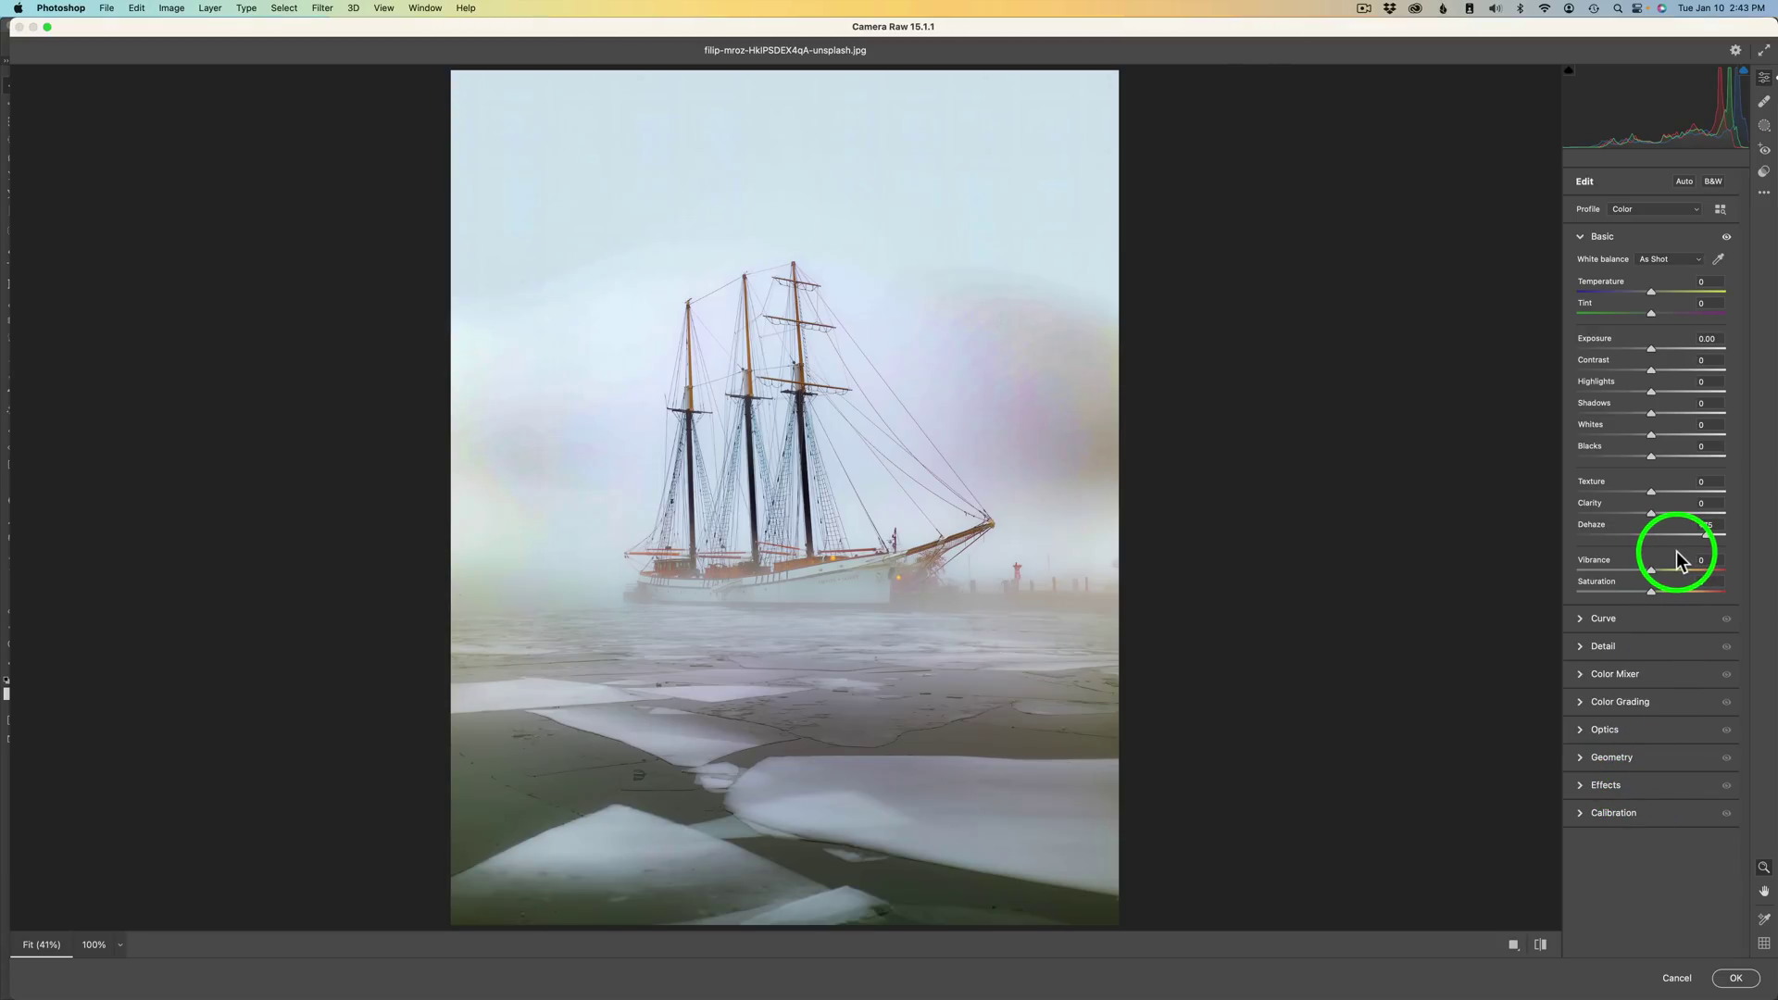
left_click_drag(1709, 542, 1684, 534)
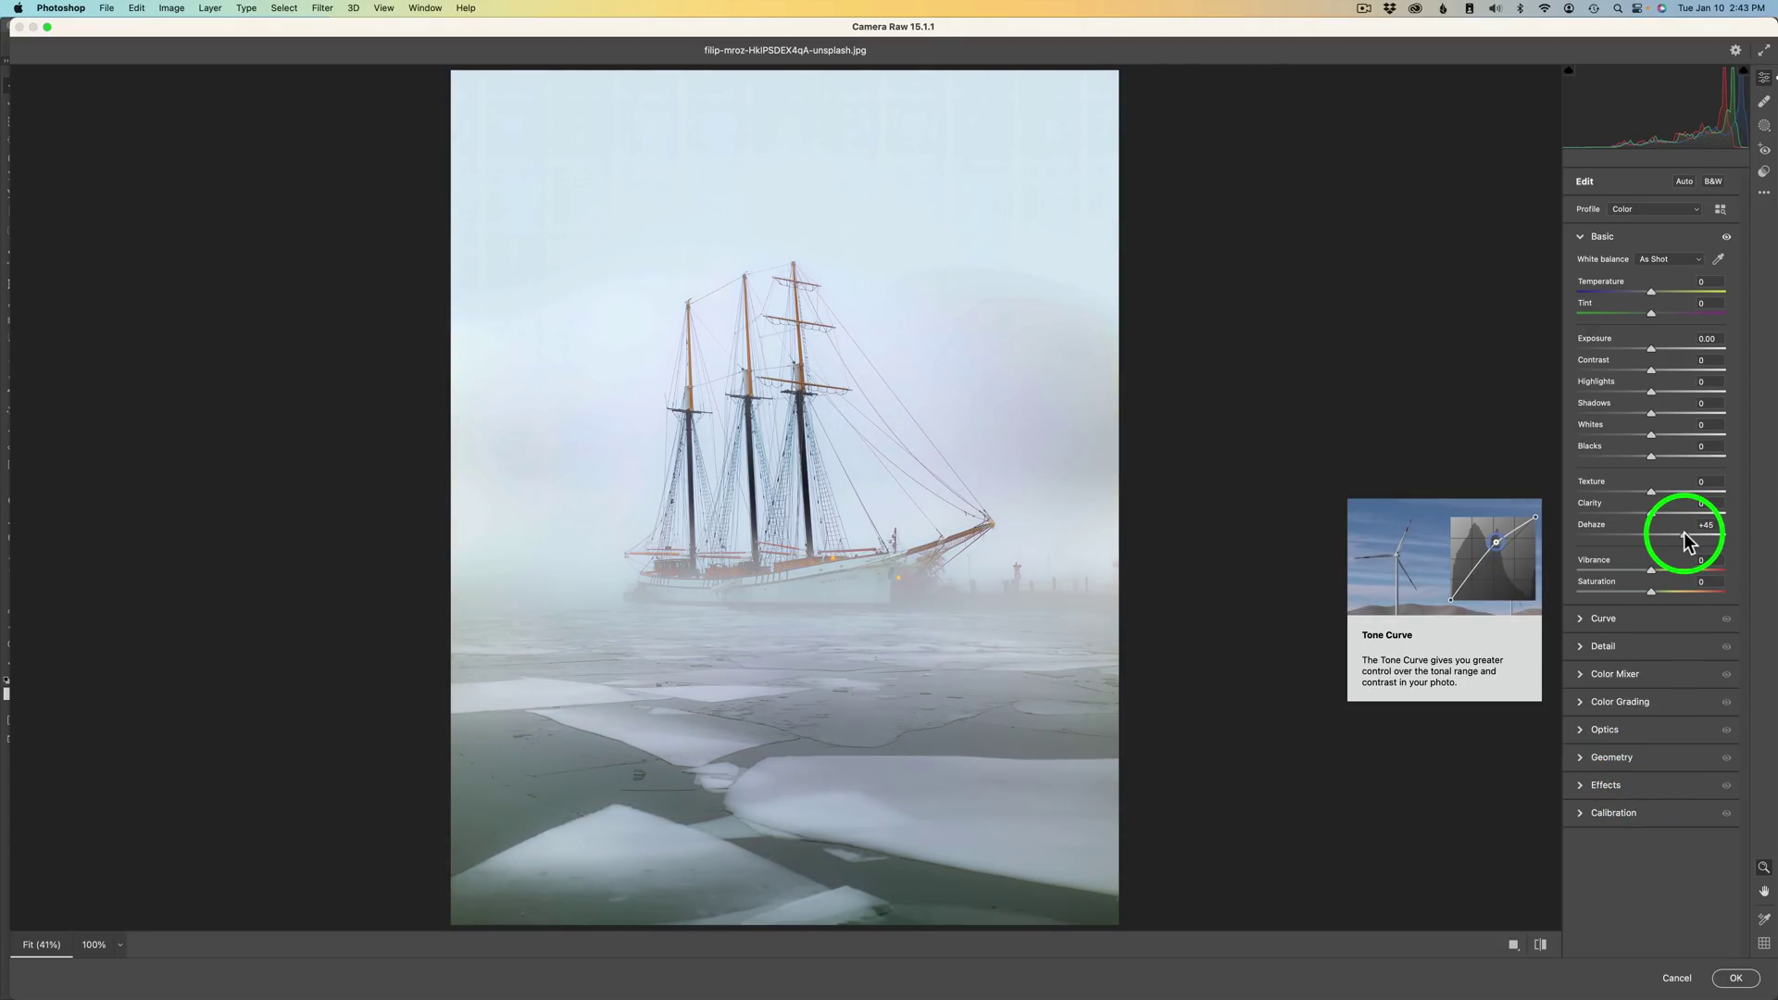
left_click_drag(1684, 533, 1685, 535)
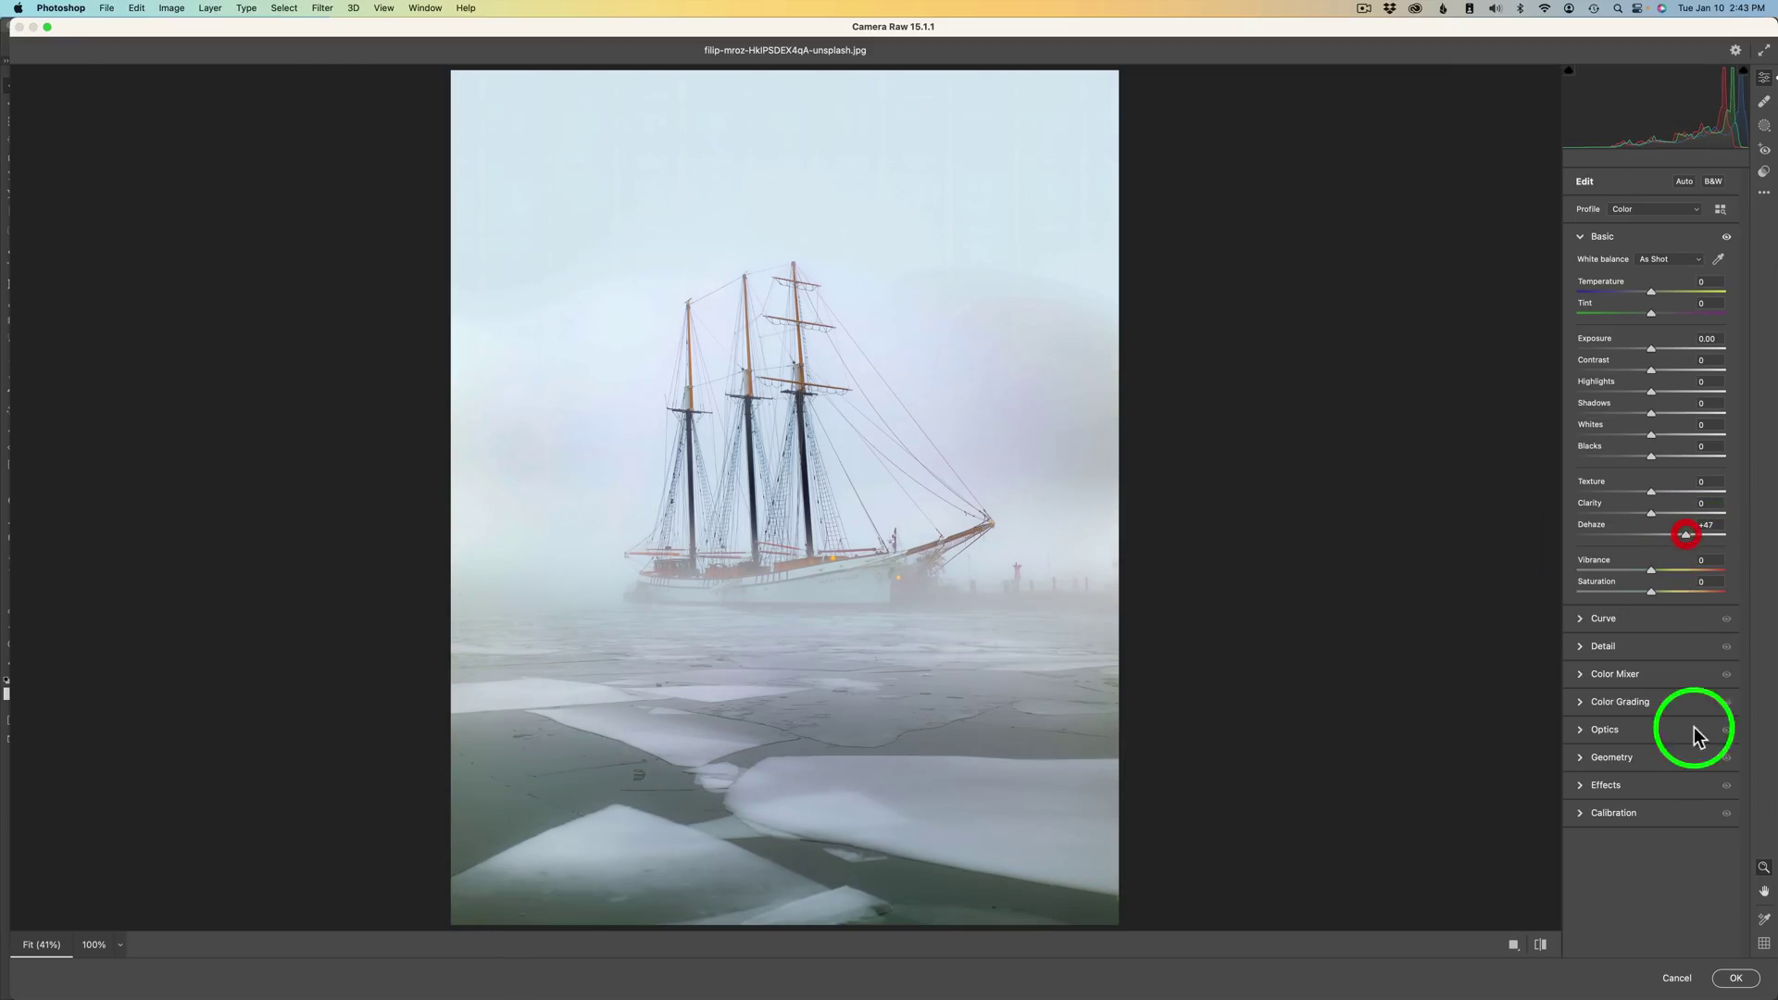
left_click(1737, 978)
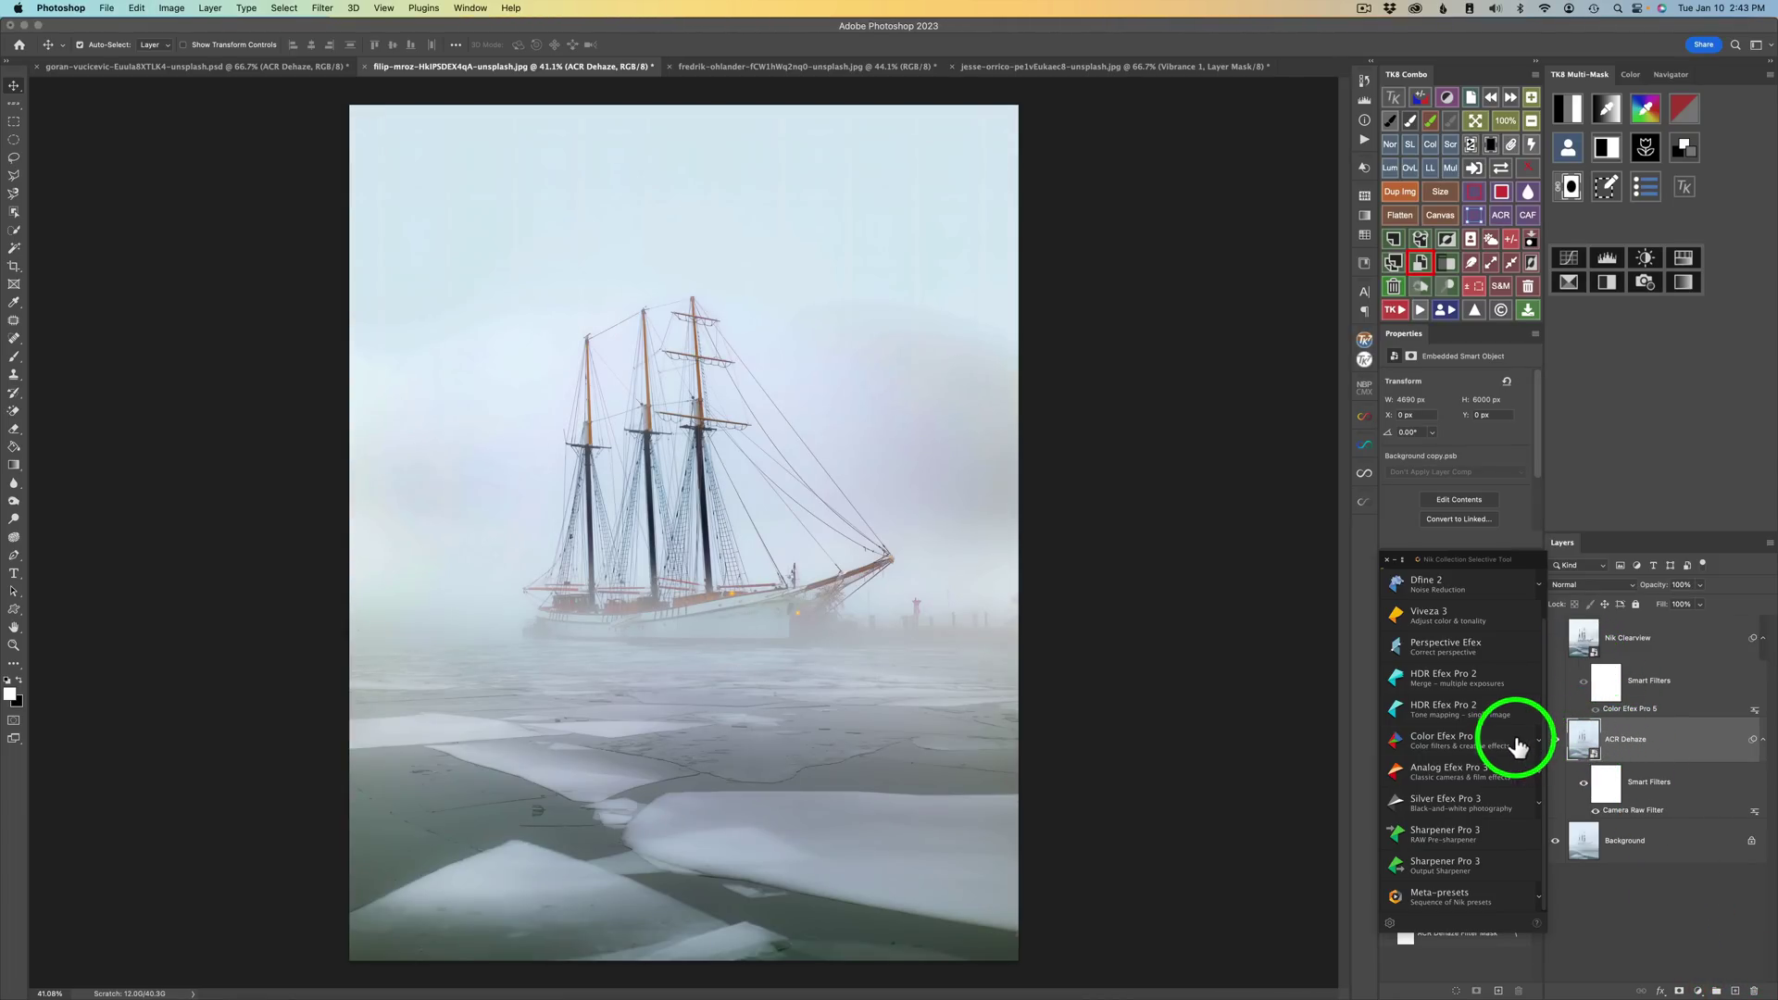
- Compare the reduced Dehaze result with ClearView on the ship photo by toggling the Nik Clearview layer's visibility
left_click(1558, 641)
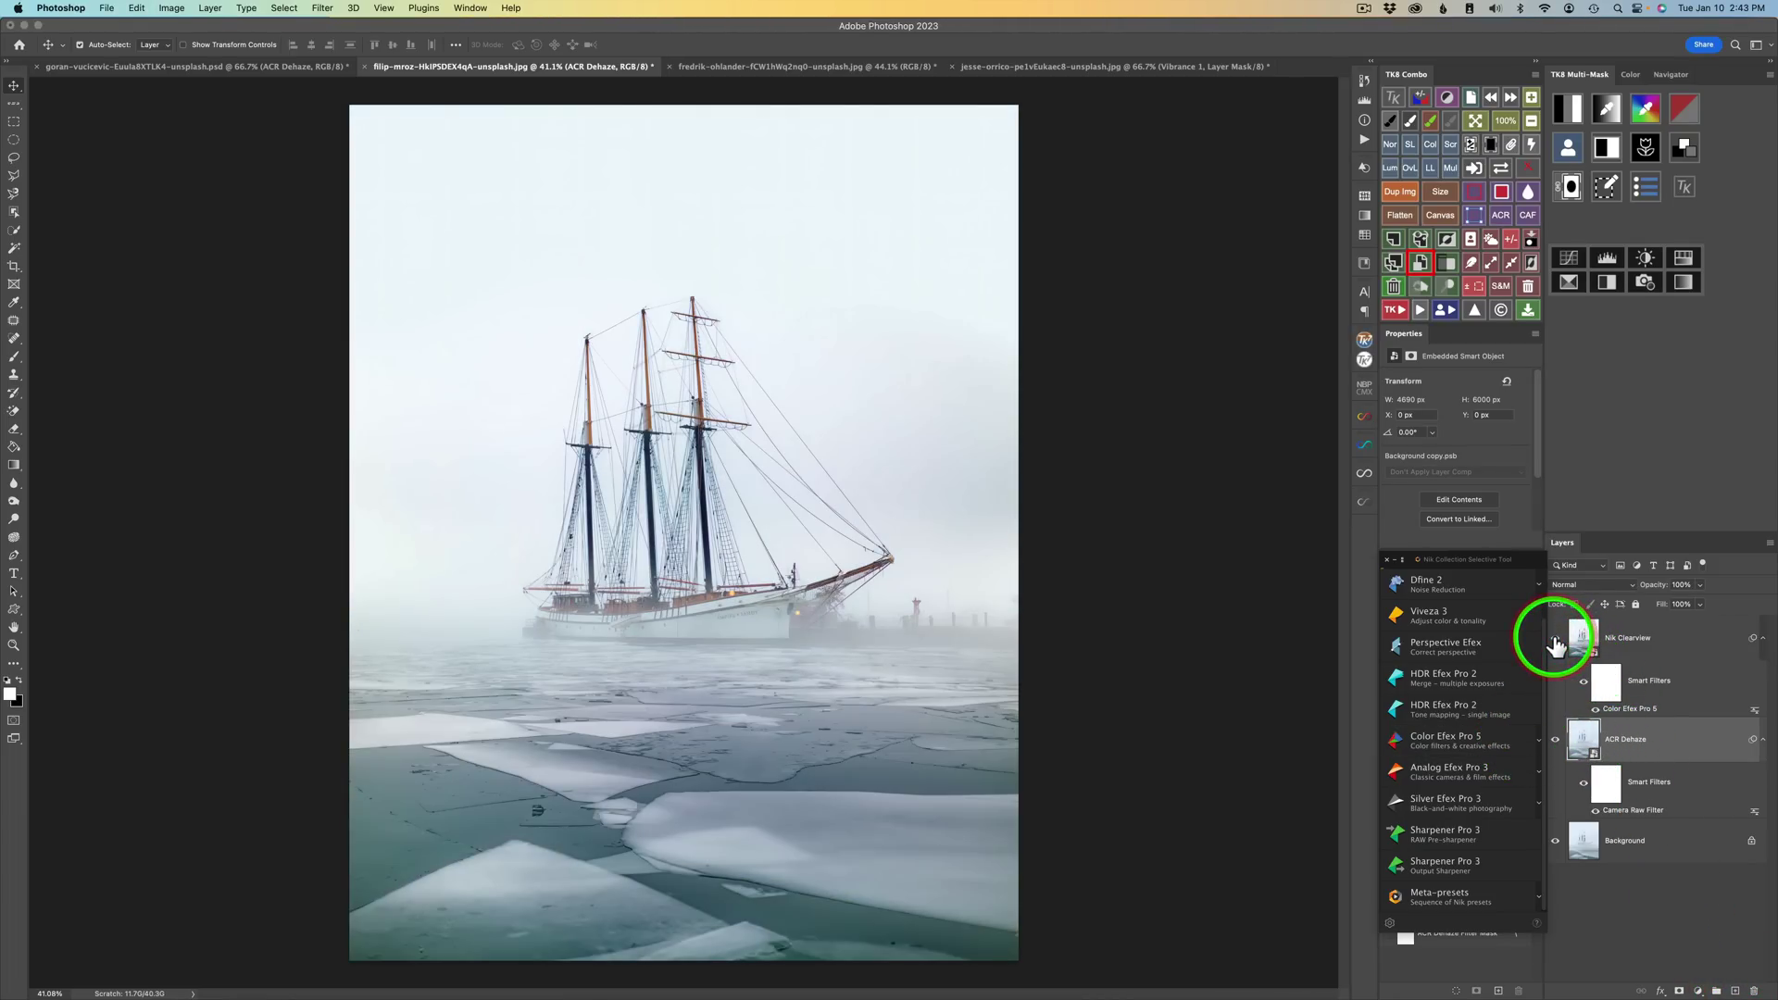
left_click(1556, 641)
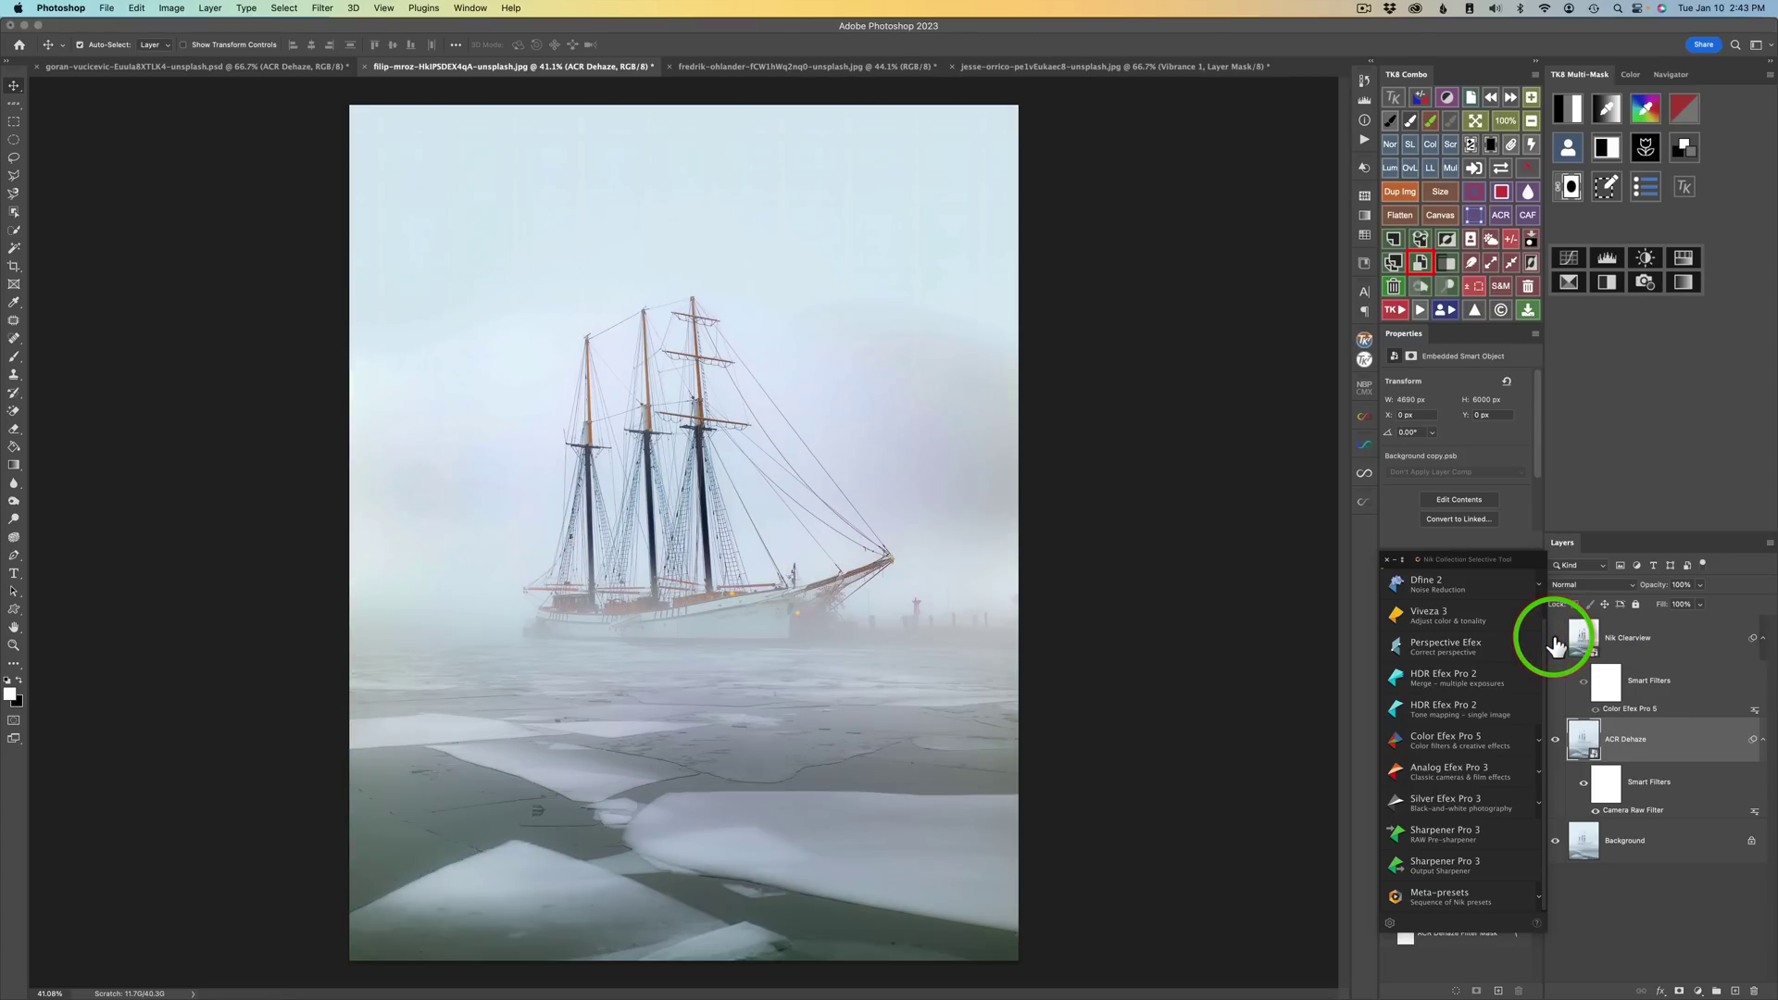
left_click(1556, 641)
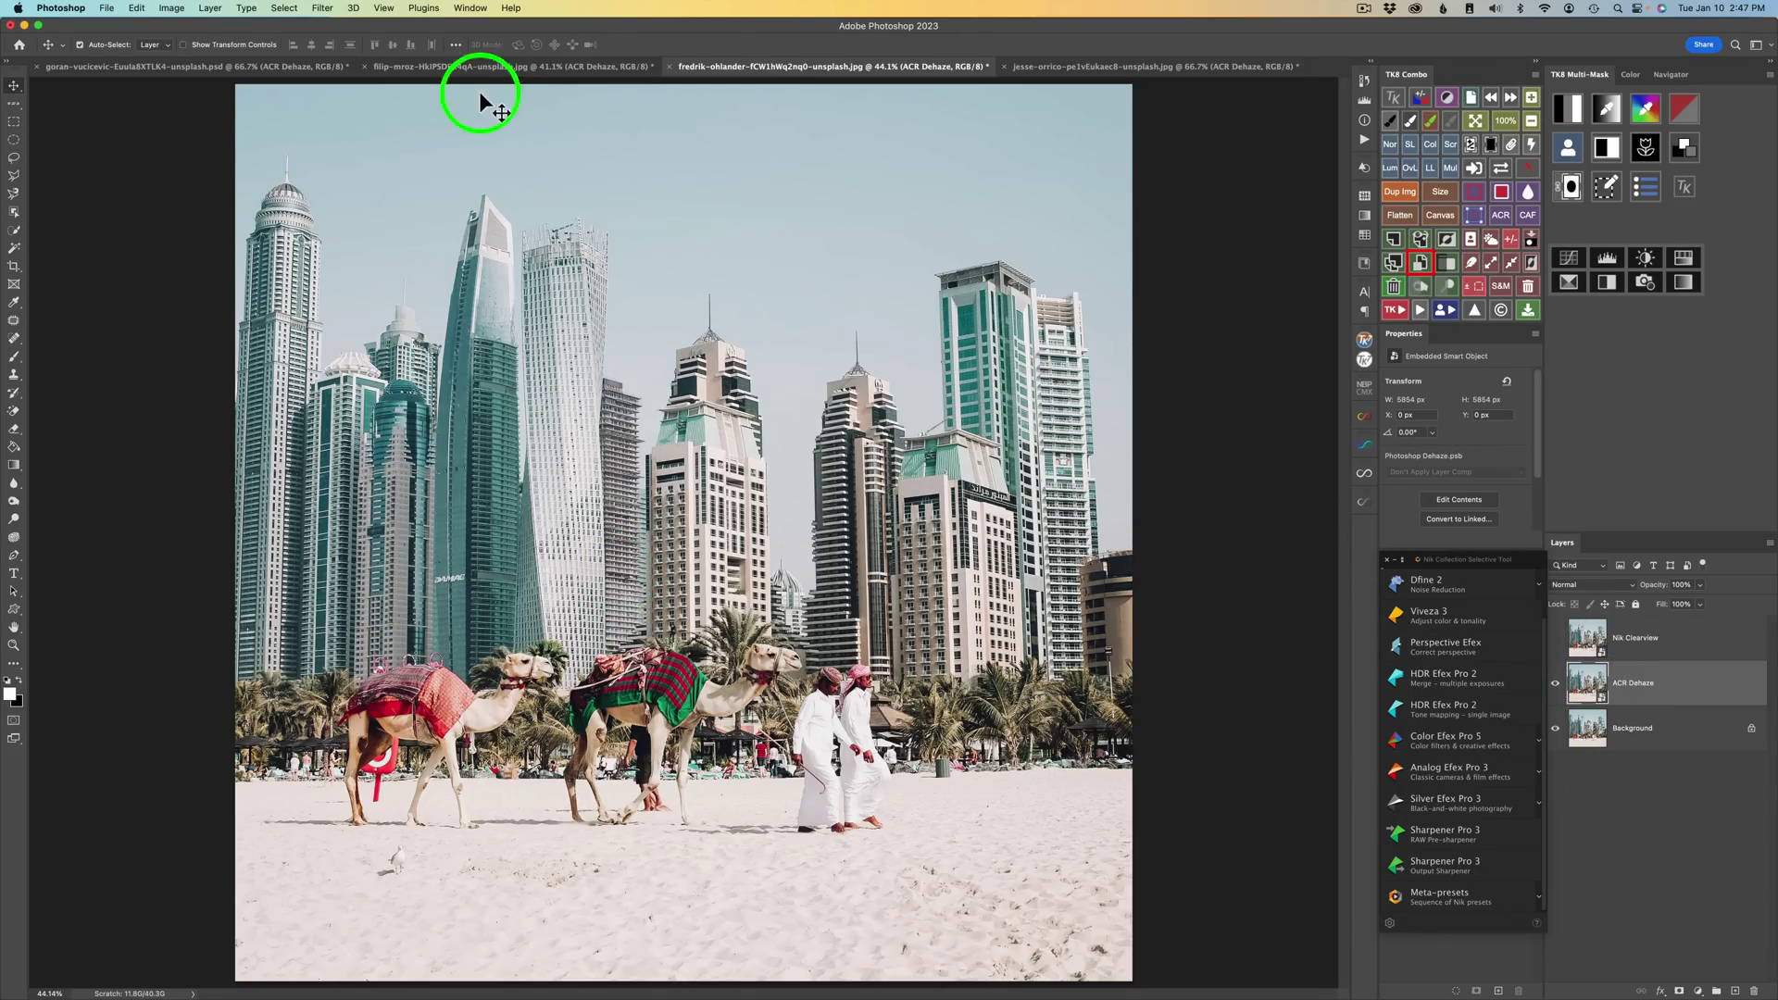
- Apply the Camera Raw Filter to the ACR Dehaze layer of the city and camels photo with Dehaze at +68
left_click(322, 8)
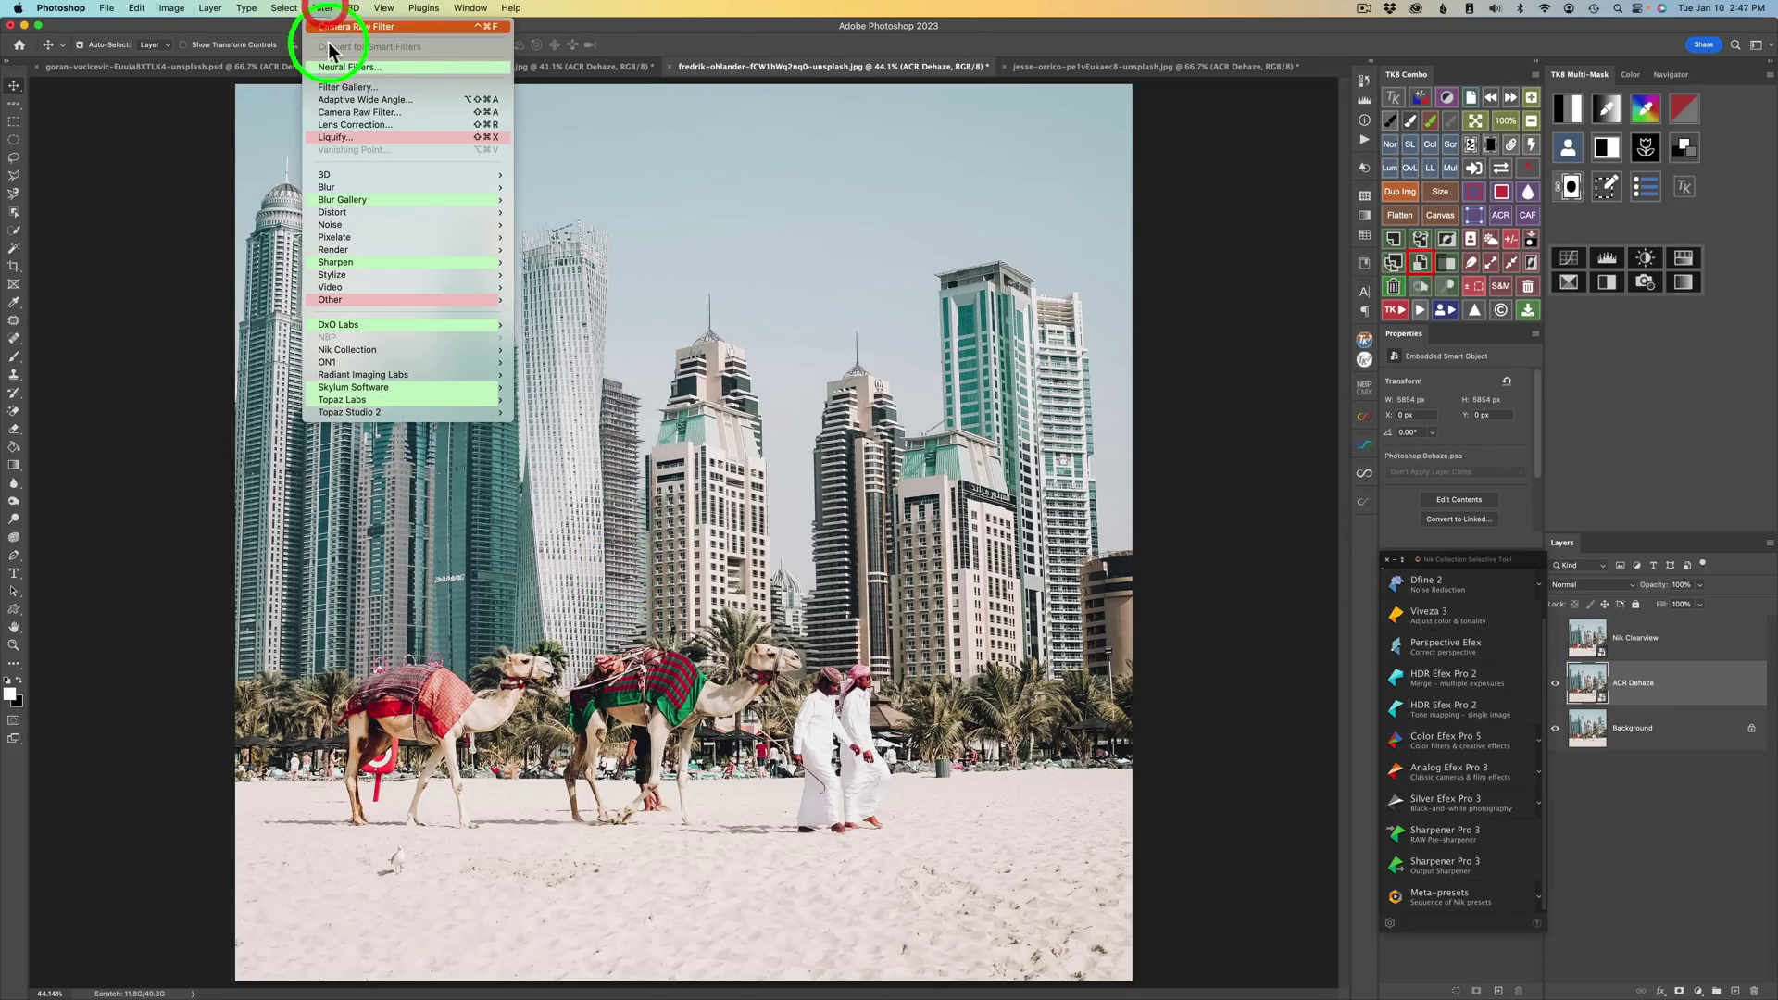
left_click(353, 111)
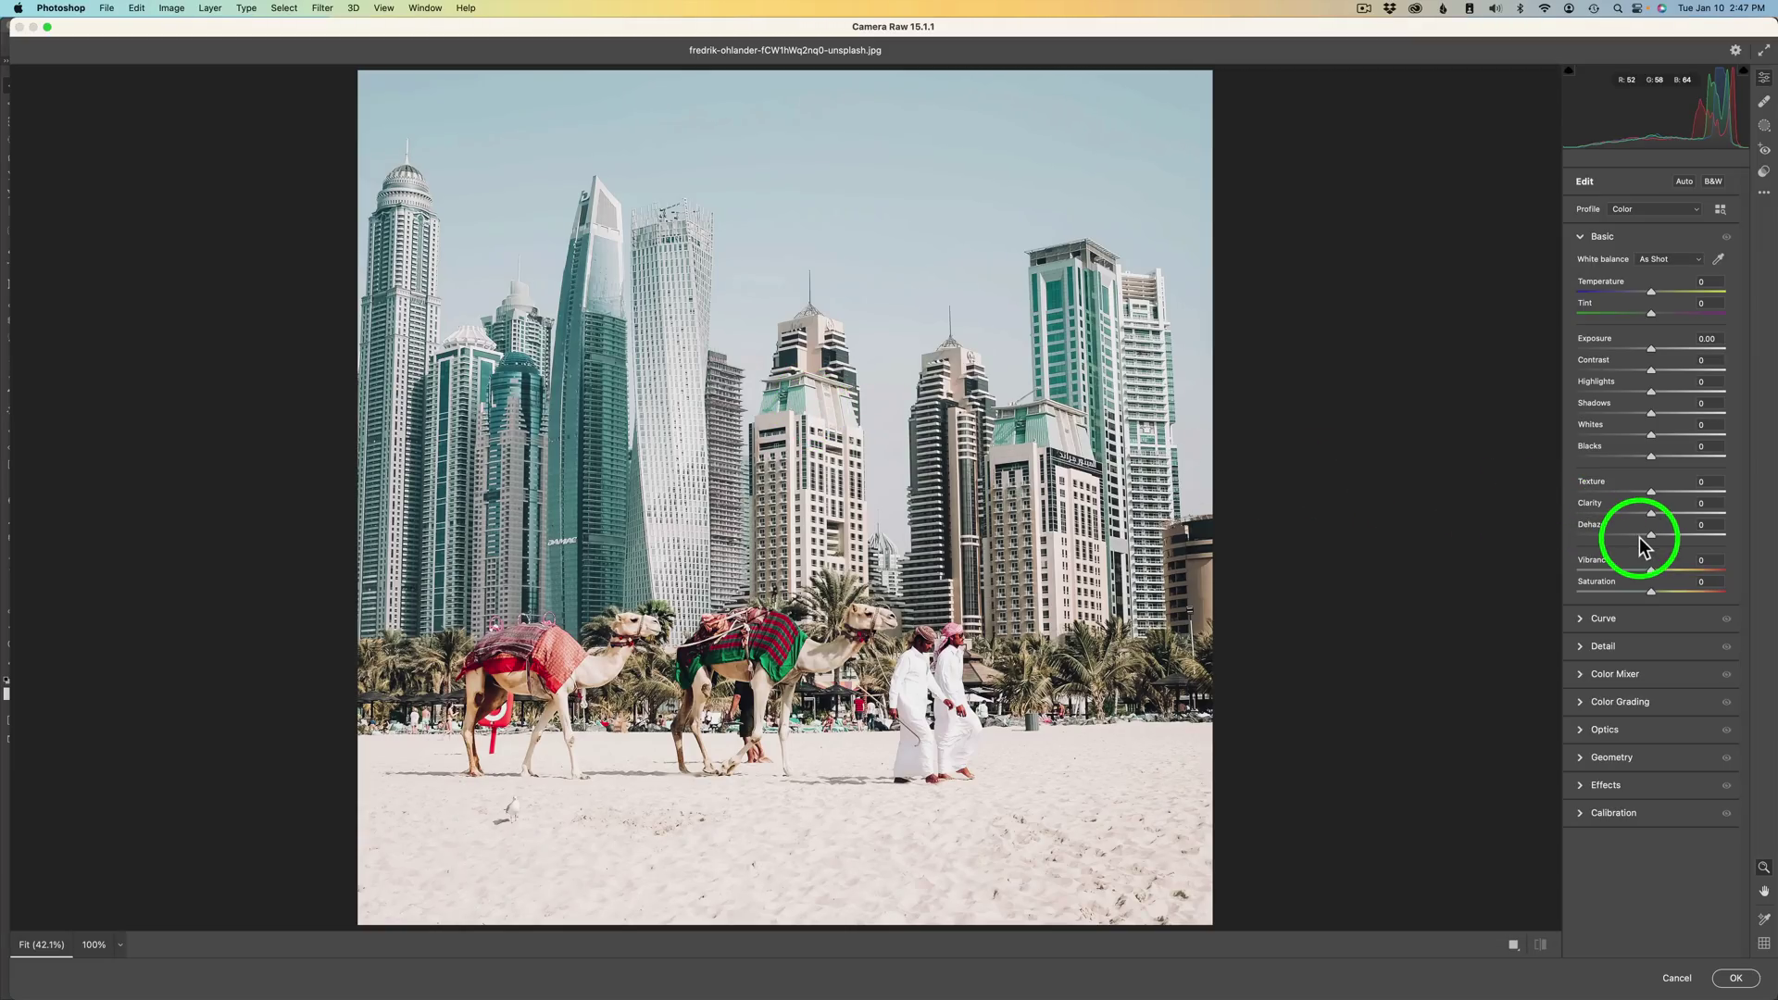
left_click(1652, 536)
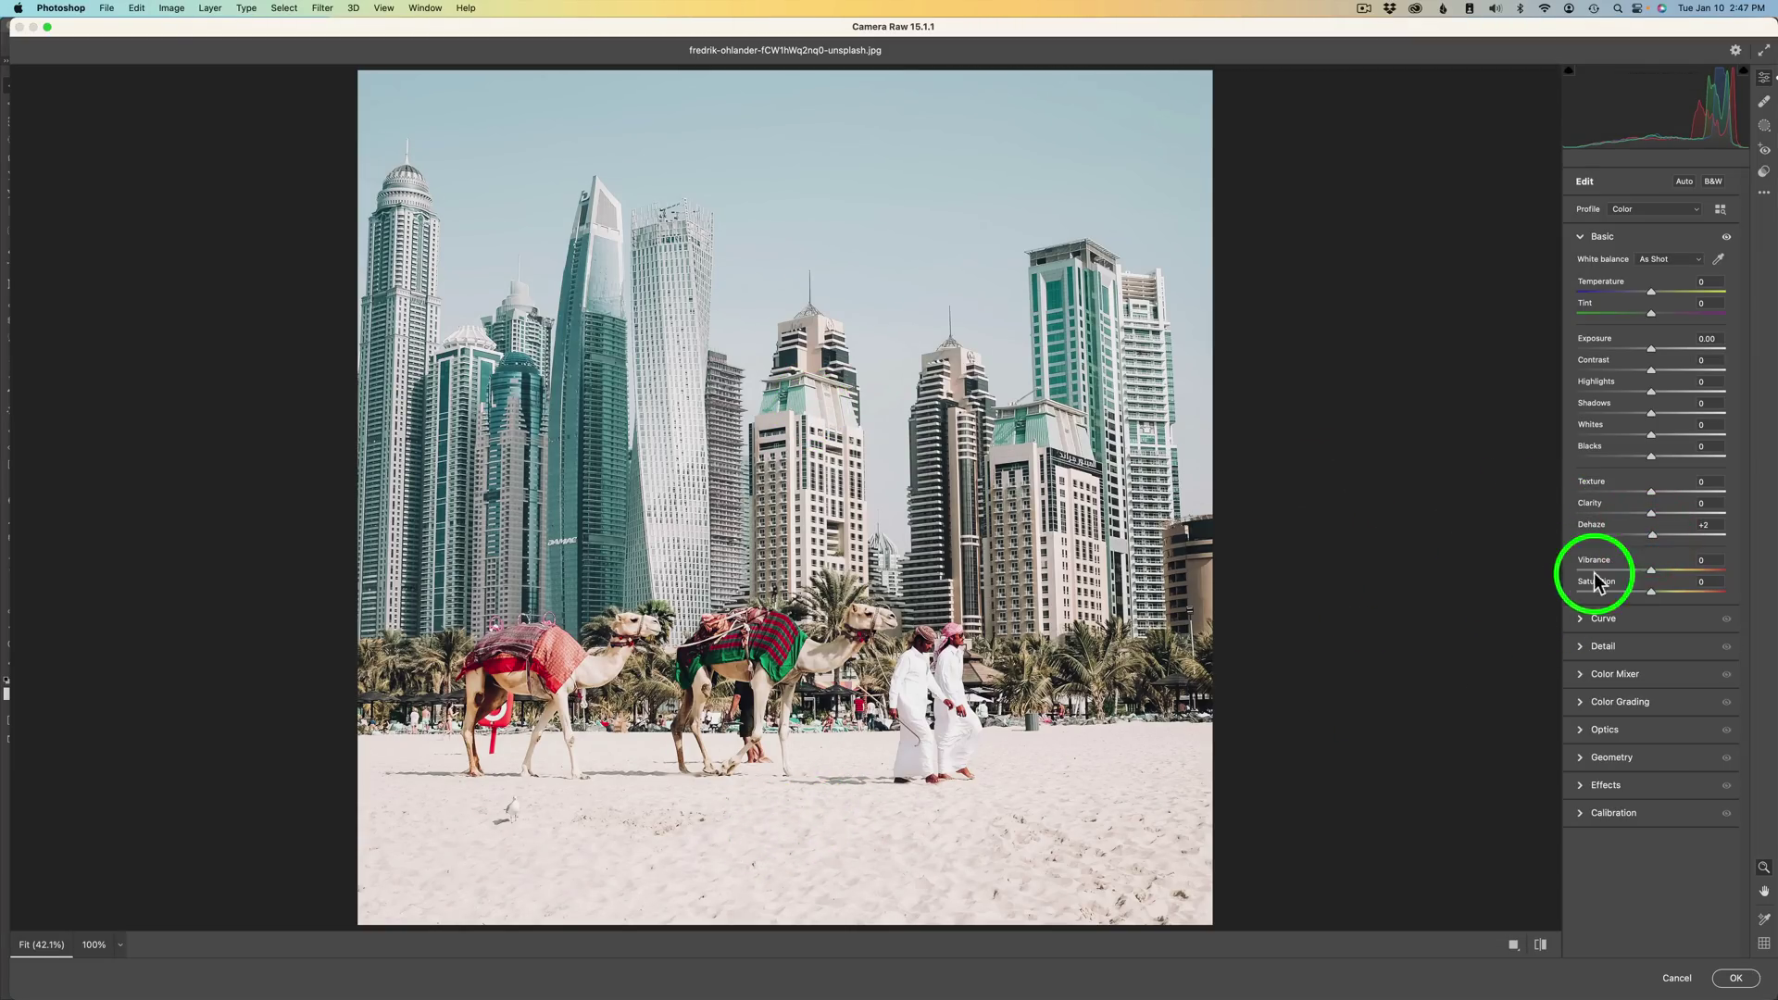
left_click_drag(1658, 540, 1716, 545)
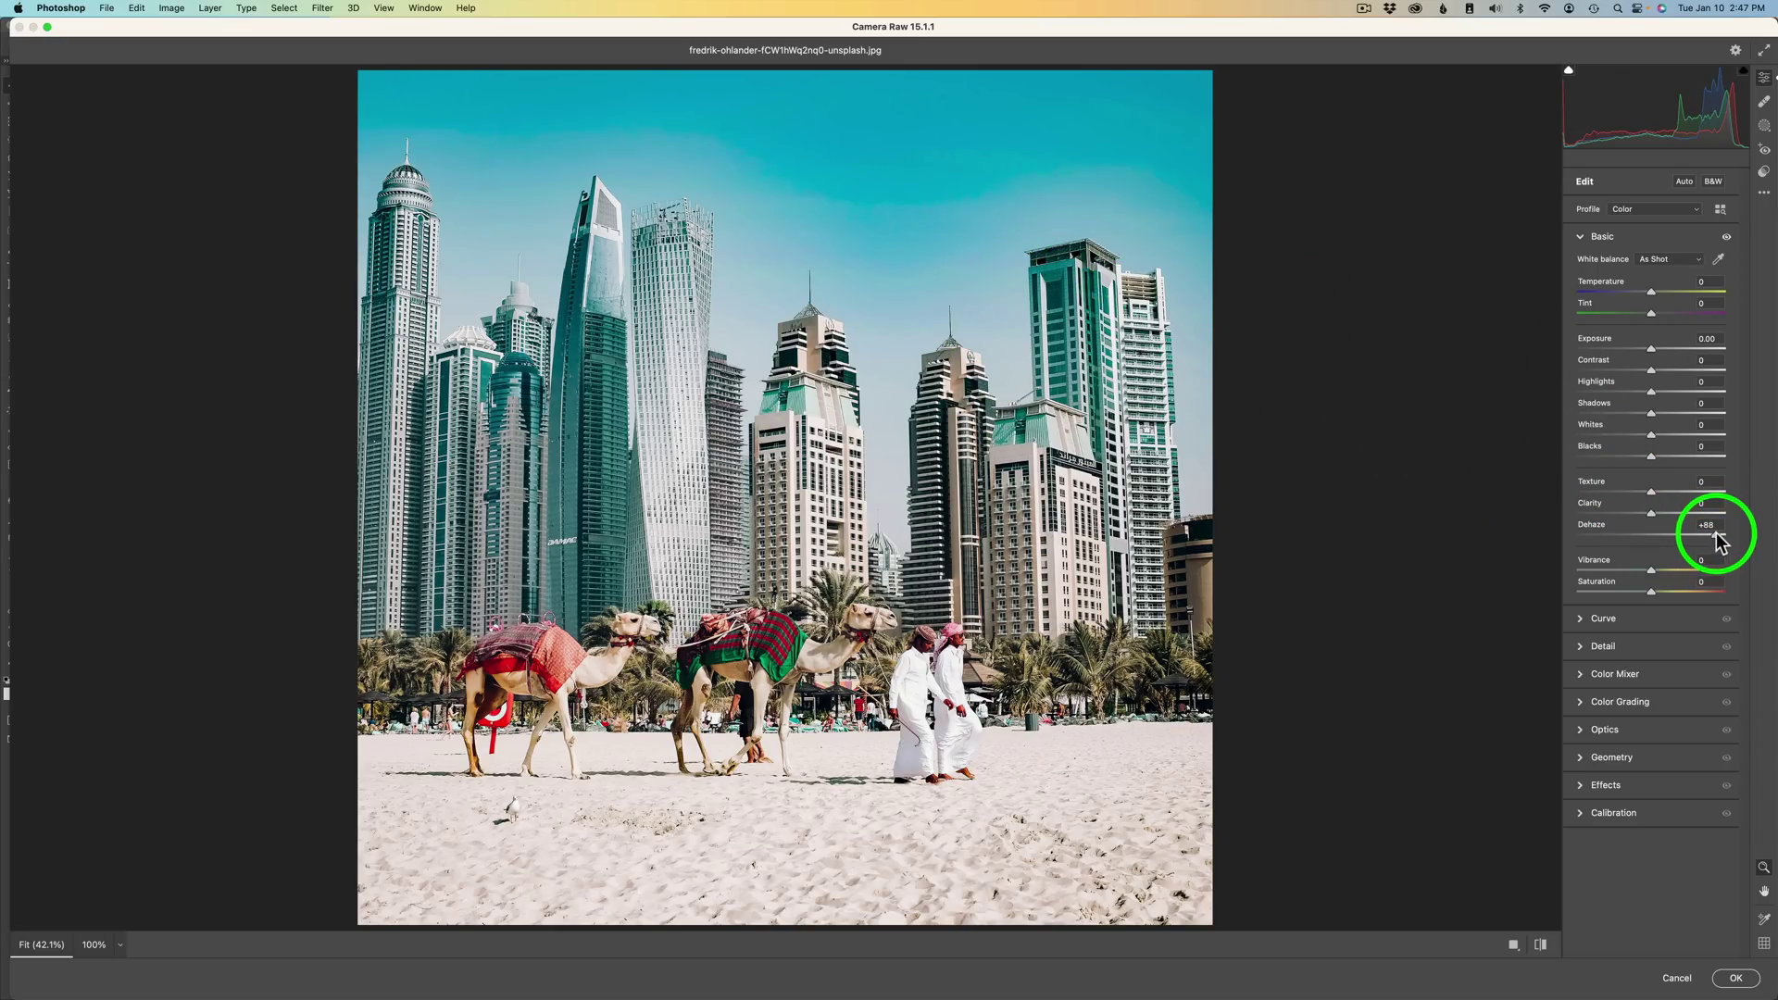
mouse_move(1715, 534)
left_mouse_down()
mouse_move(1739, 545)
mouse_move(1704, 540)
left_mouse_up()
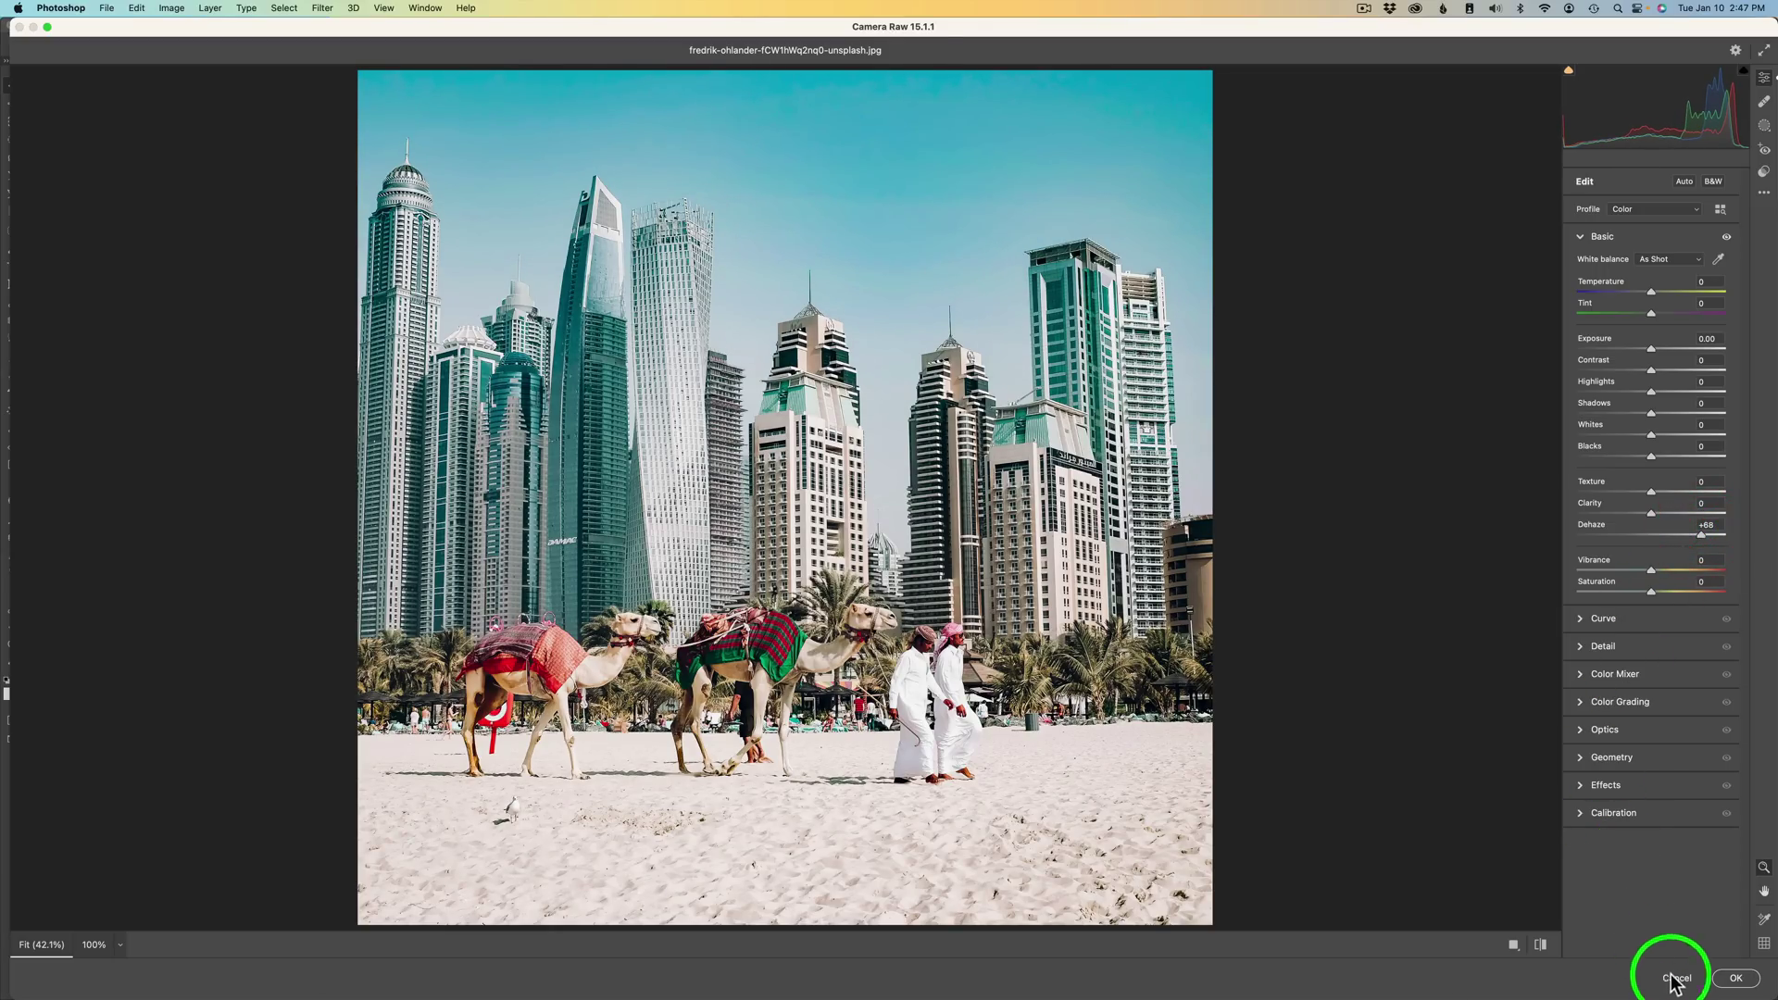
left_click(1737, 985)
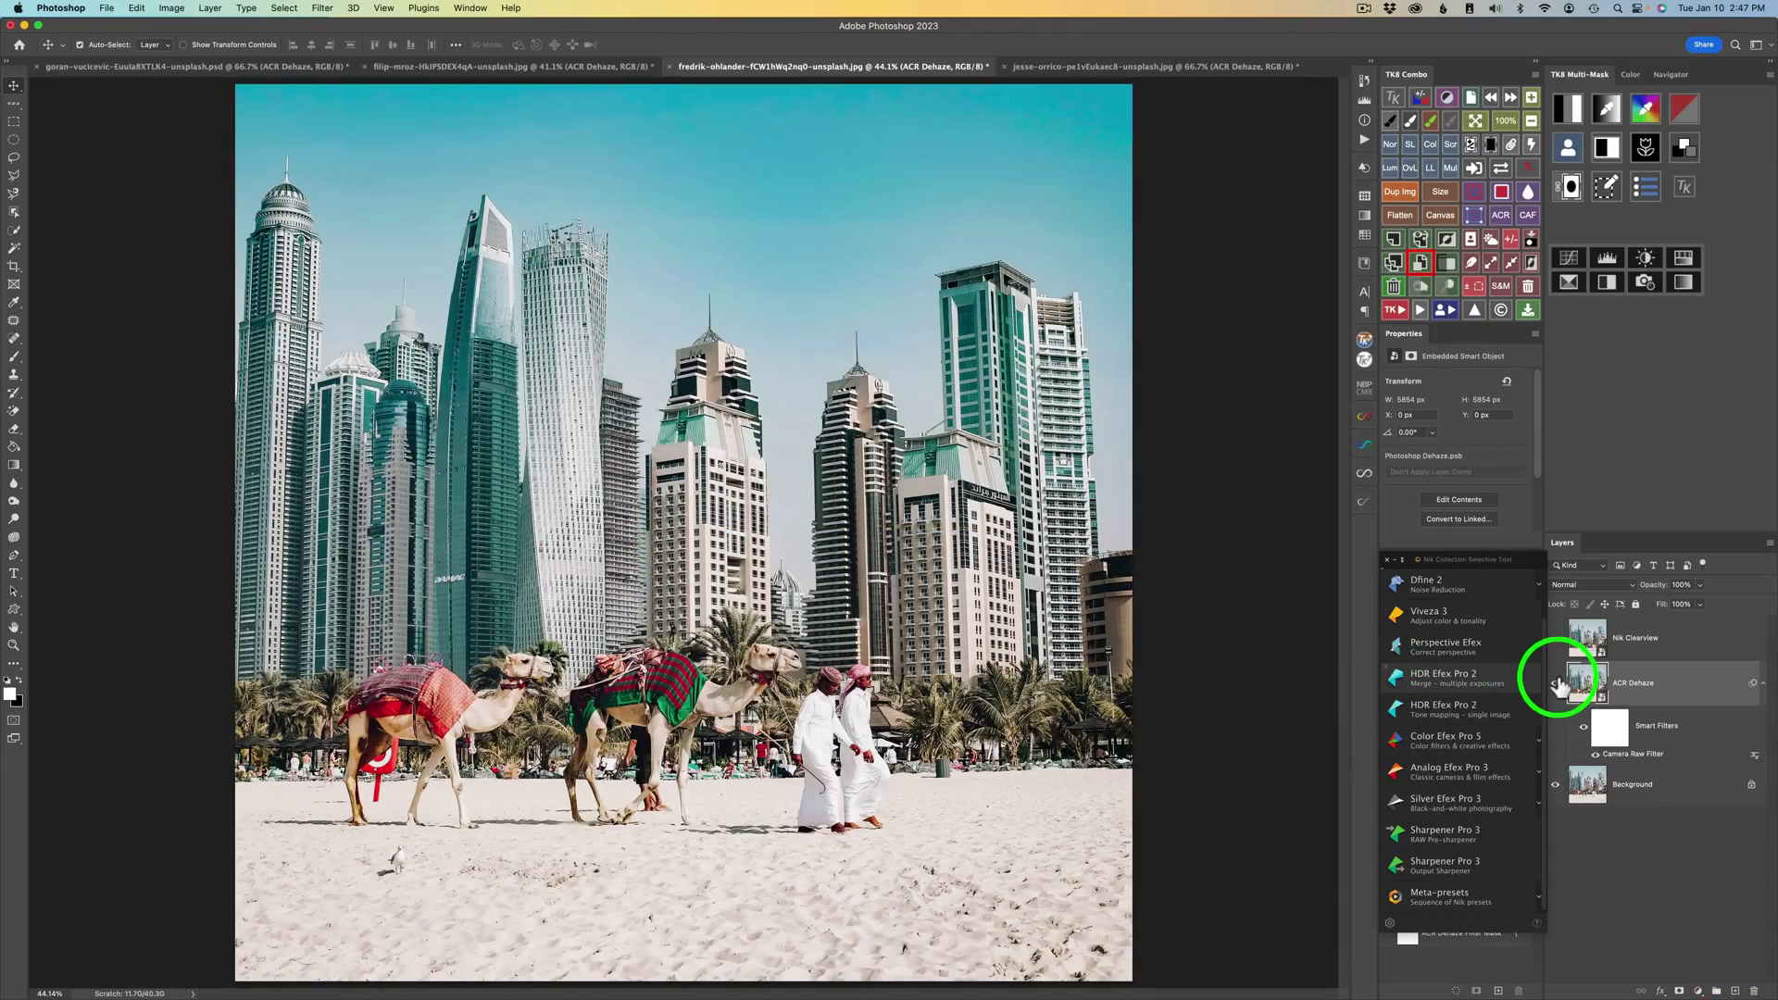
- Compare the dehazed city and camels photo with its original by toggling the ACR Dehaze layer's visibility
left_click(1556, 690)
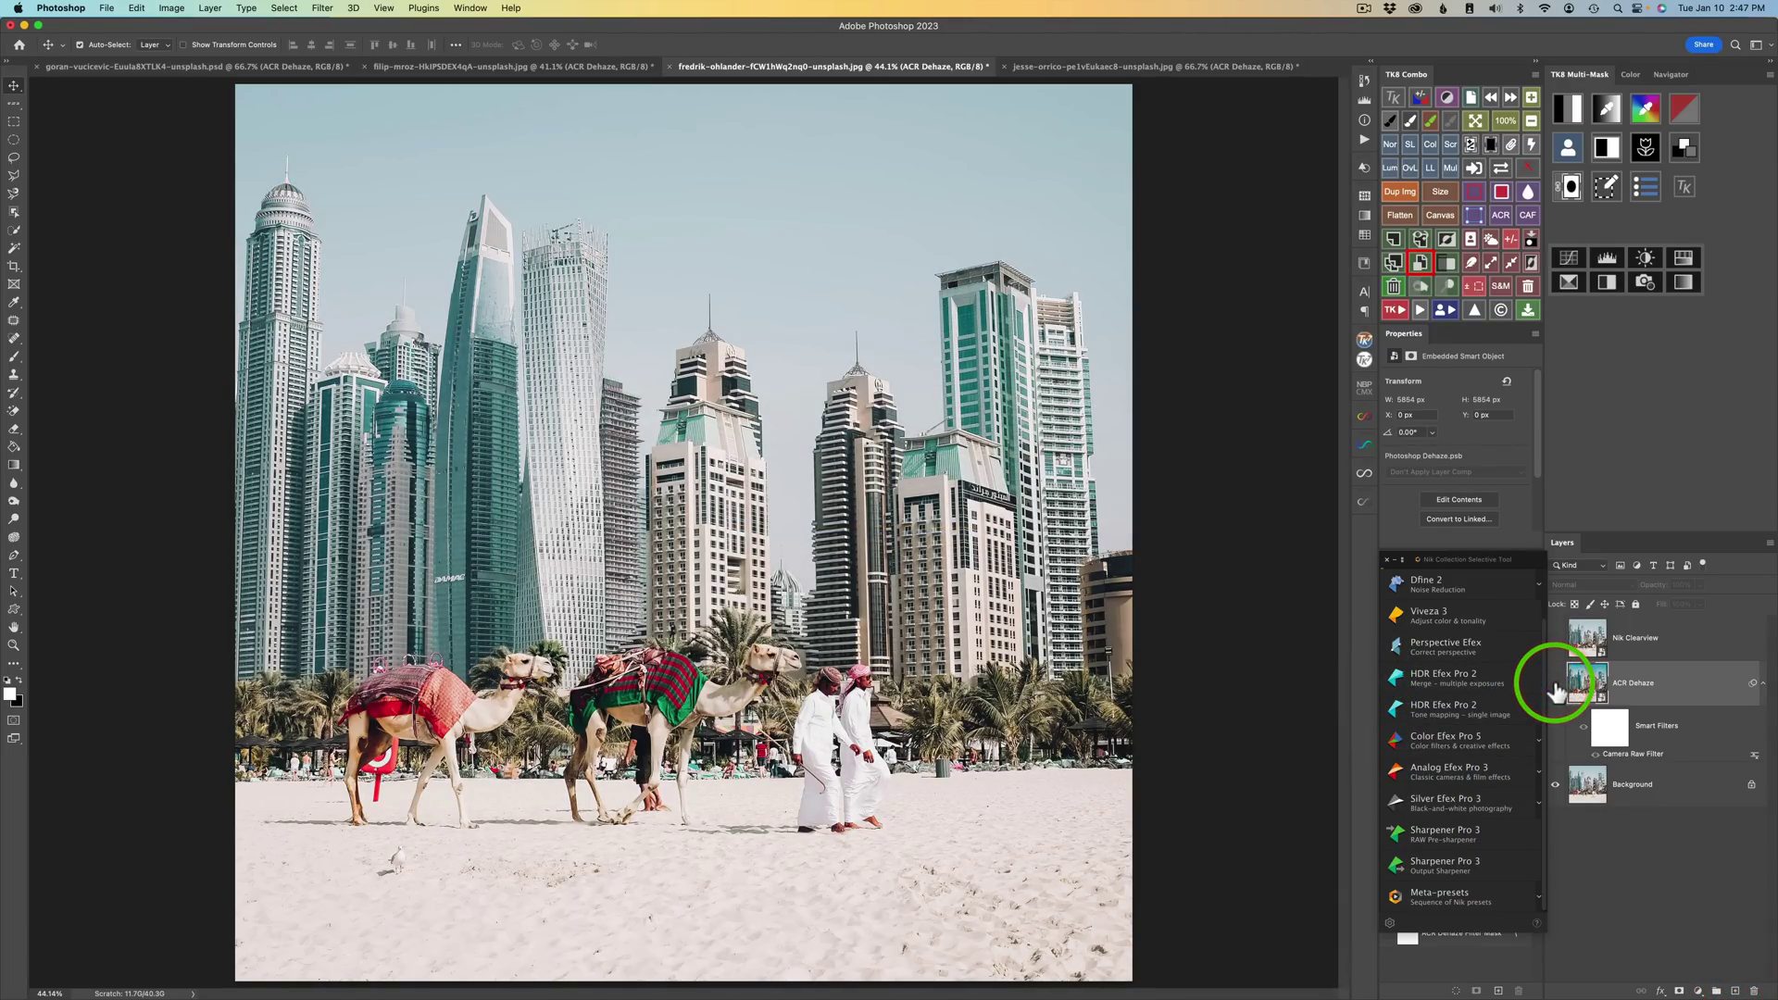
left_click(1557, 690)
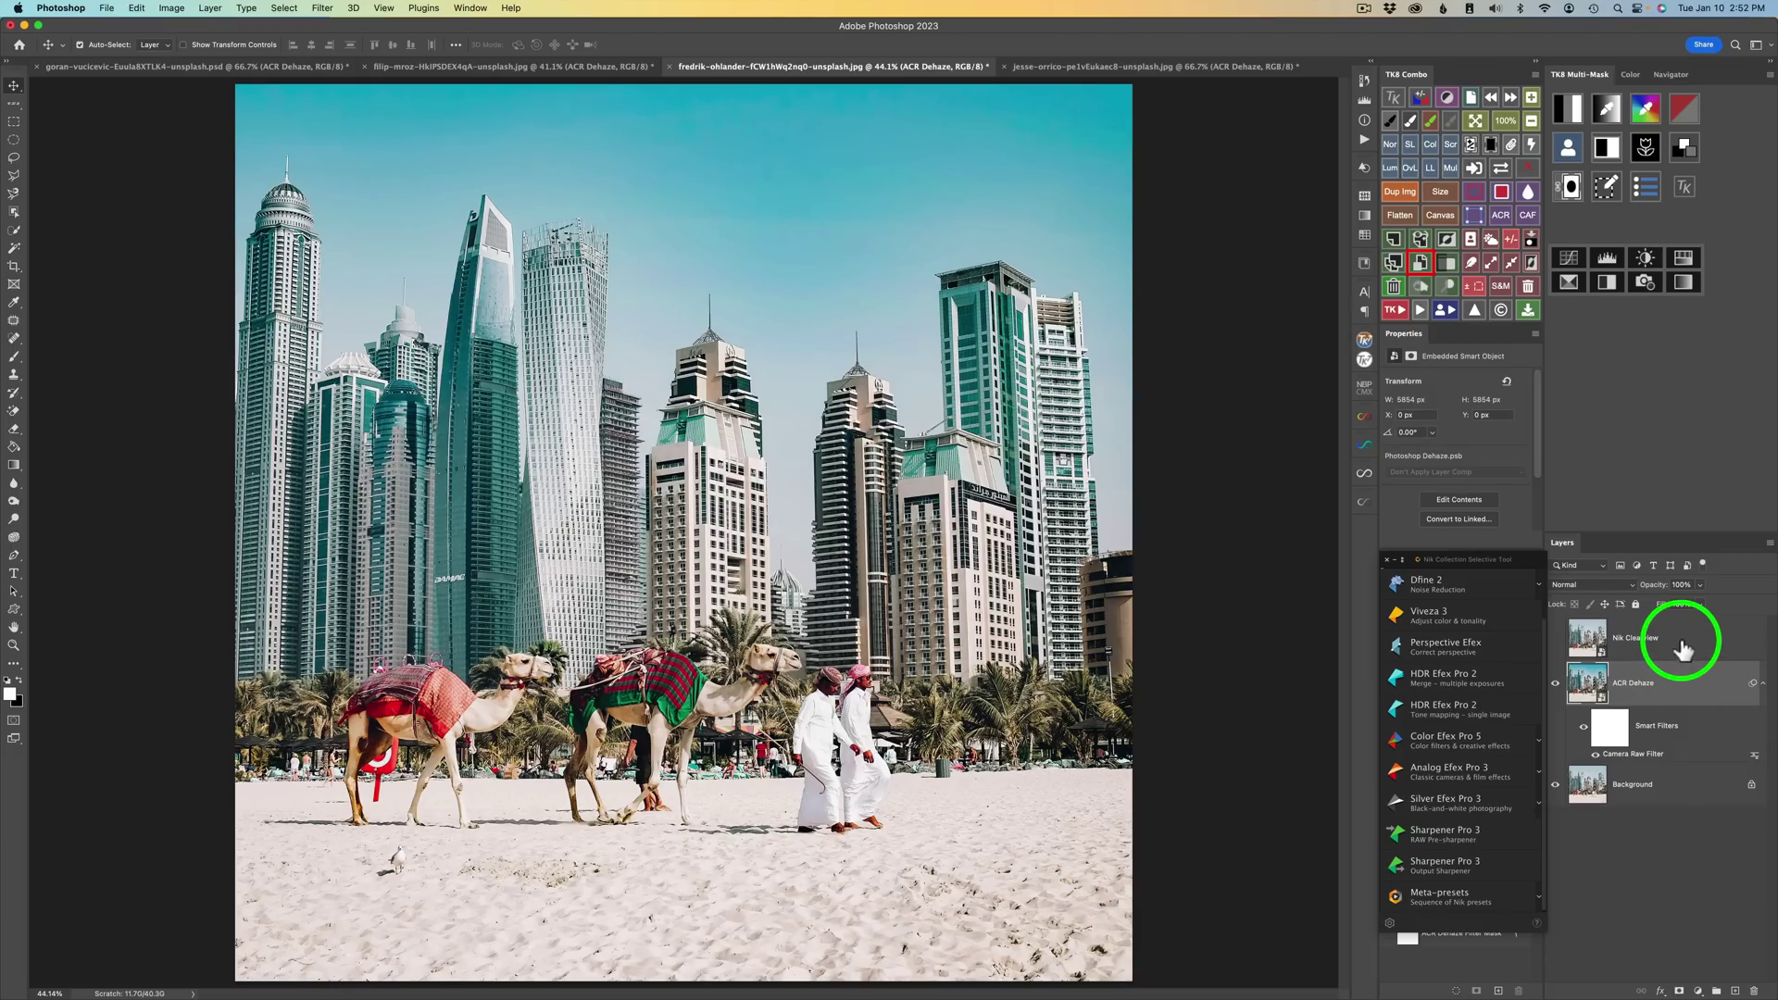
- Show the Nik Clearview layer of the city photo and apply Color Efex Pro 5 to it with ClearView intensity at 100%
left_click(1683, 648)
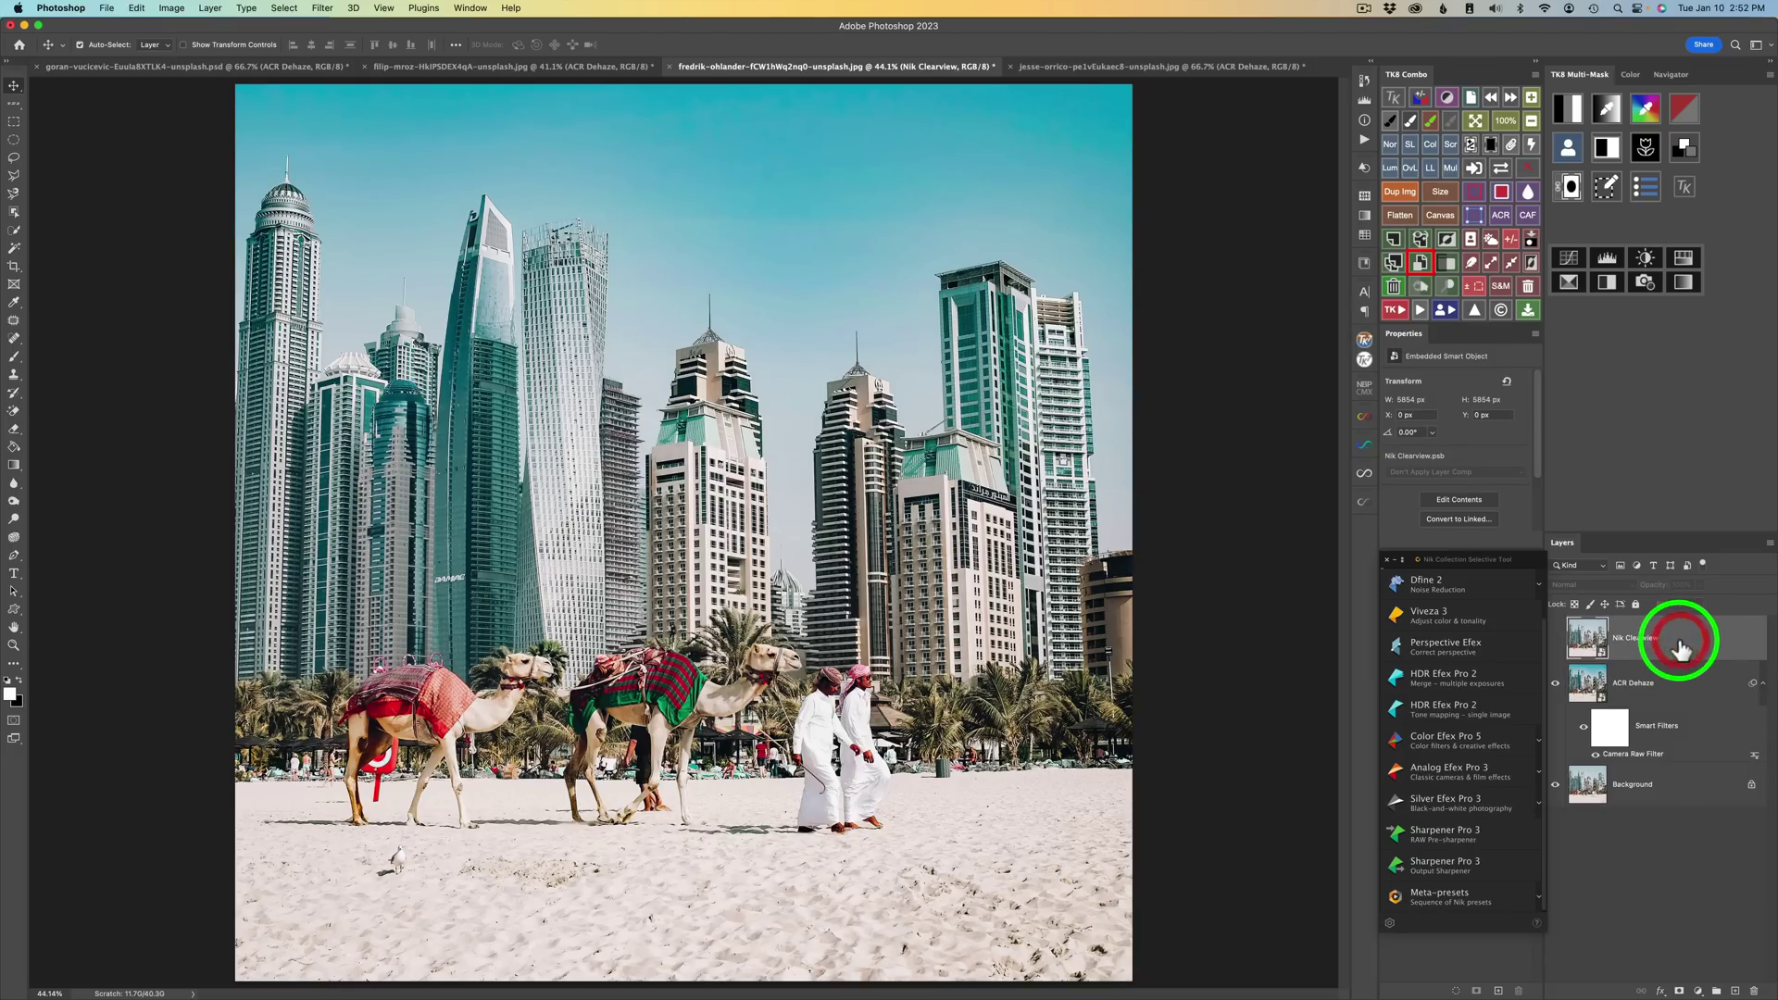
left_click(1556, 641)
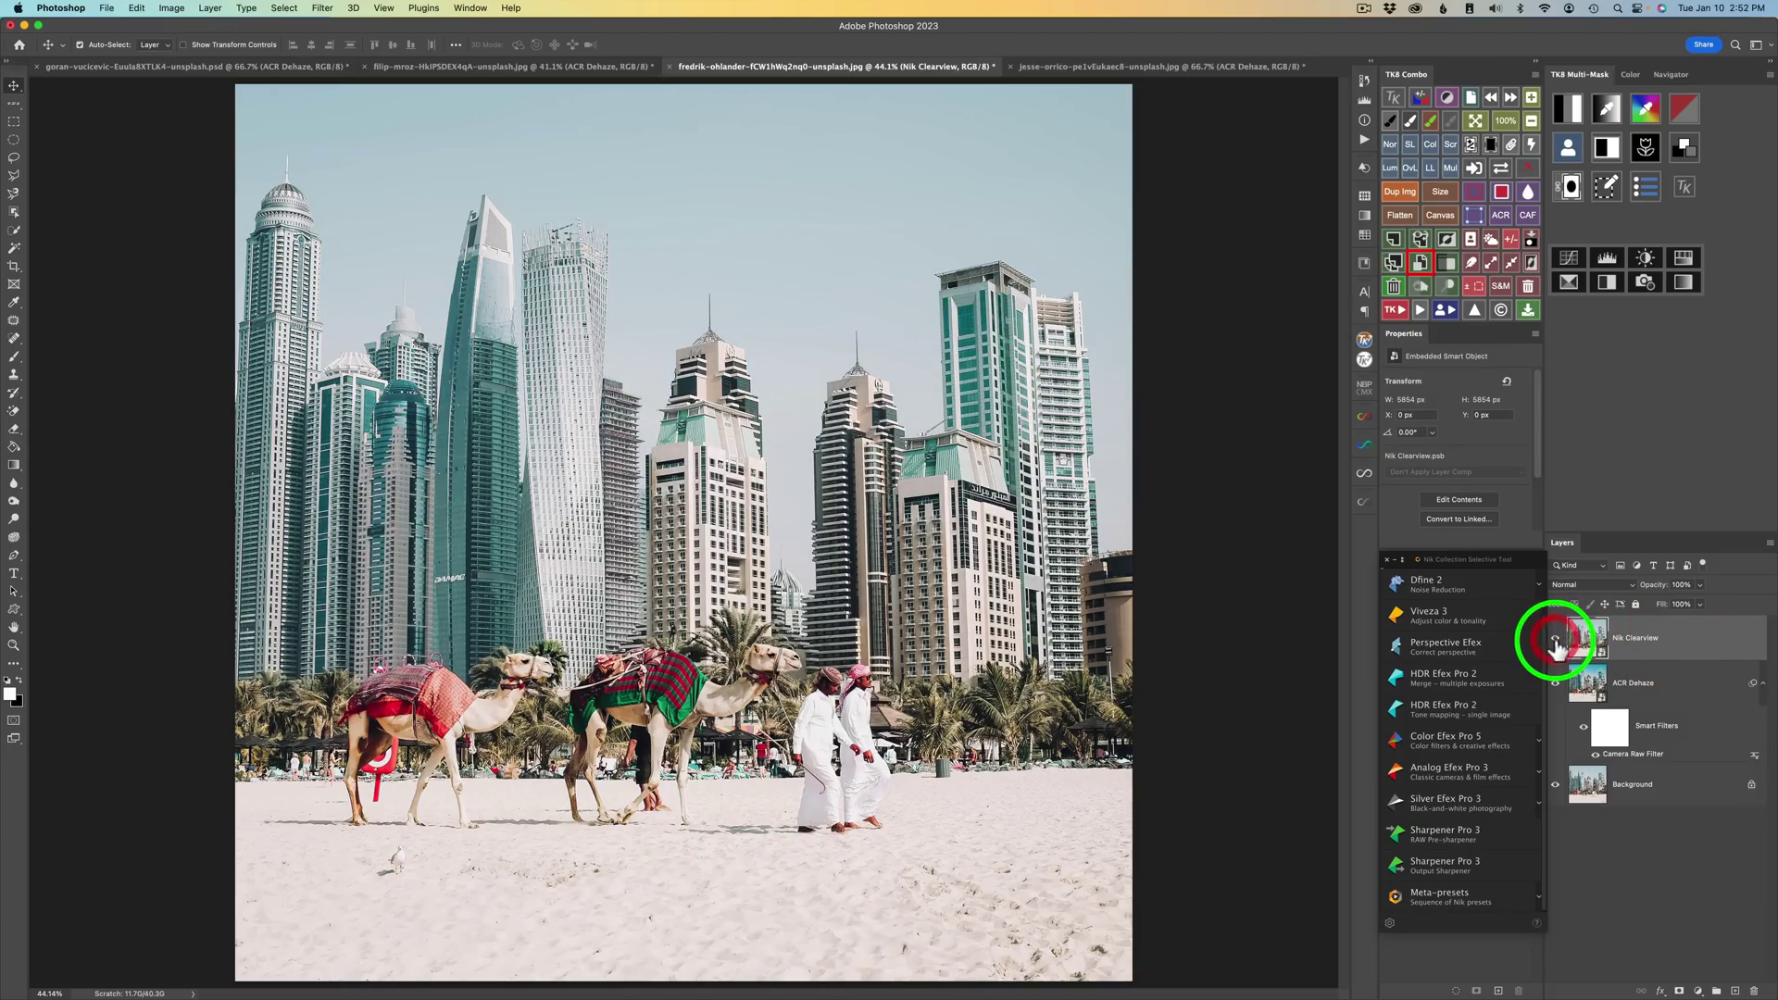
left_click(1452, 737)
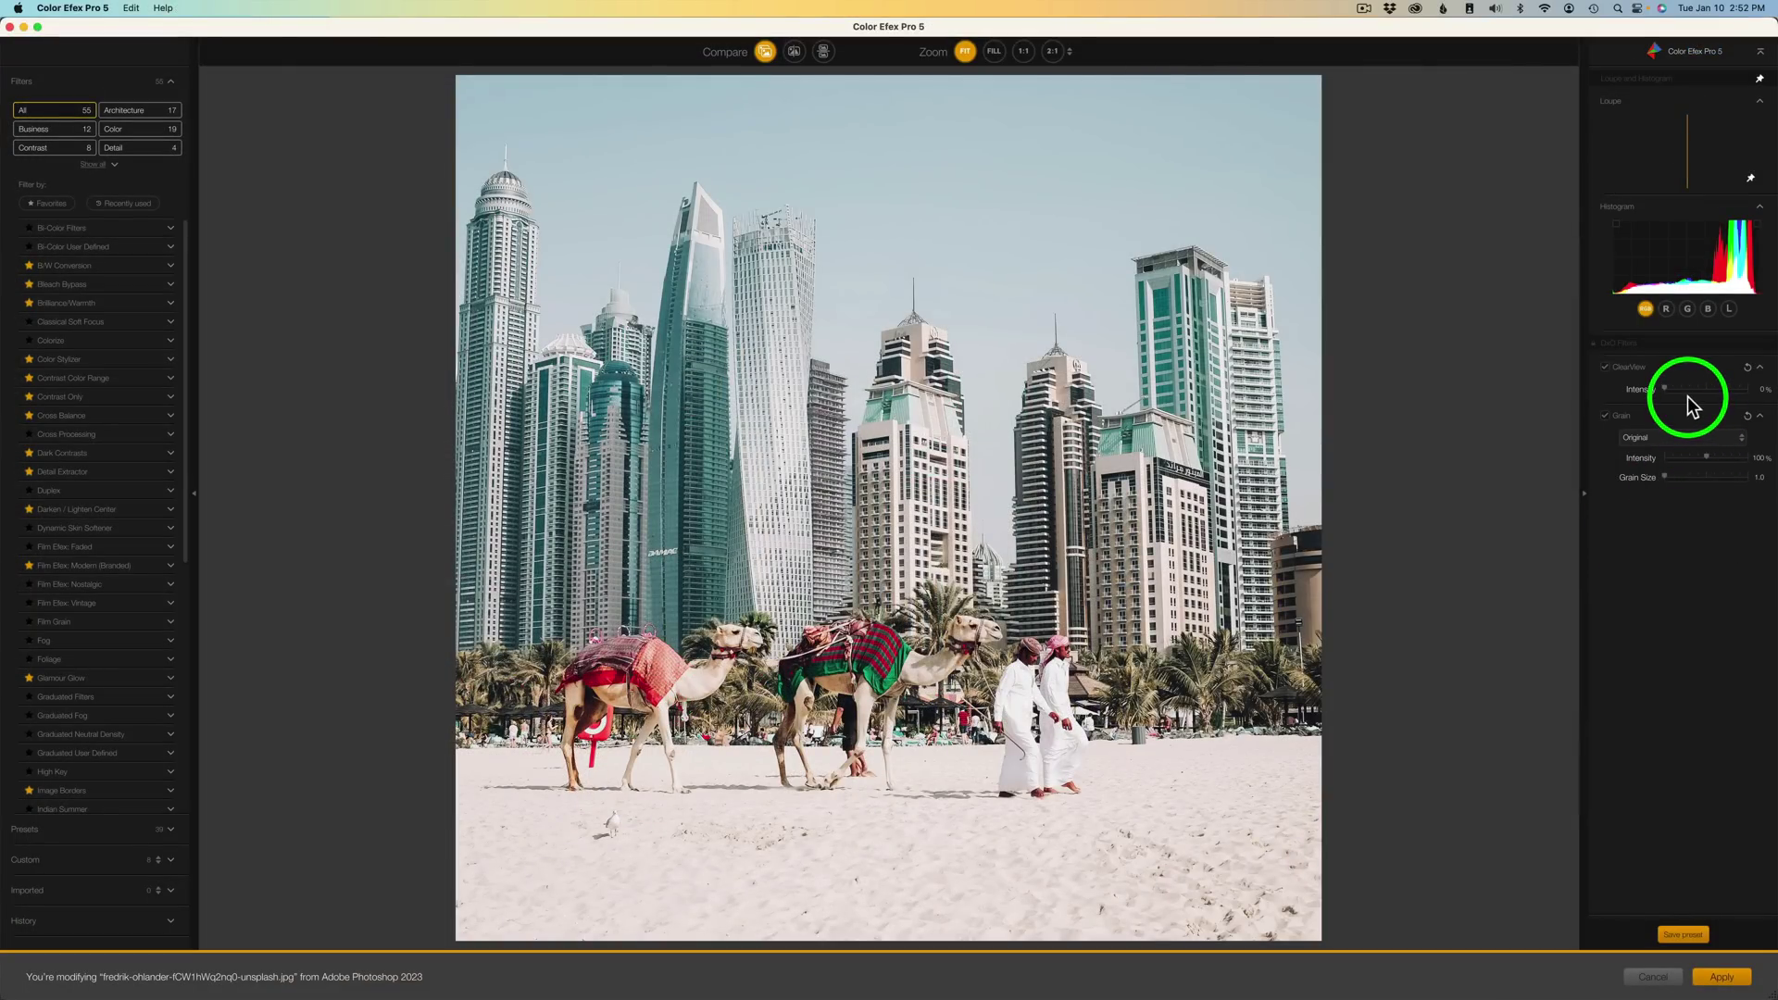
left_click_drag(1667, 393, 1723, 398)
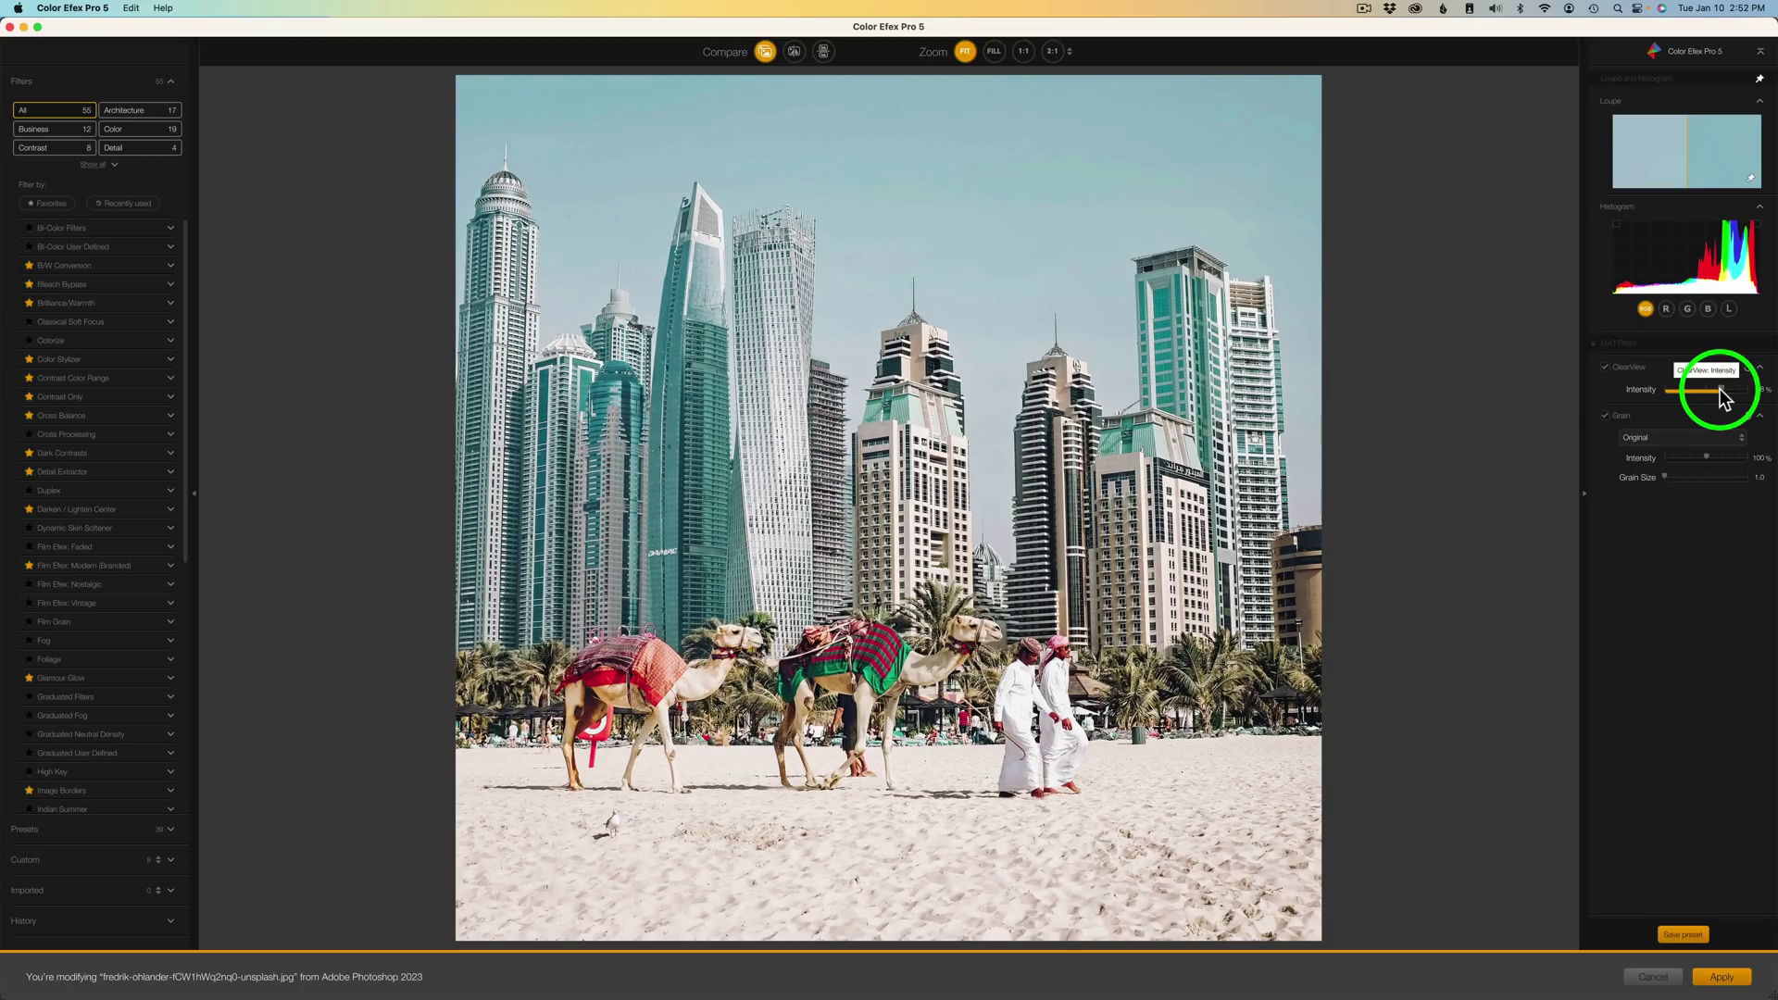
left_click_drag(1723, 398, 1759, 405)
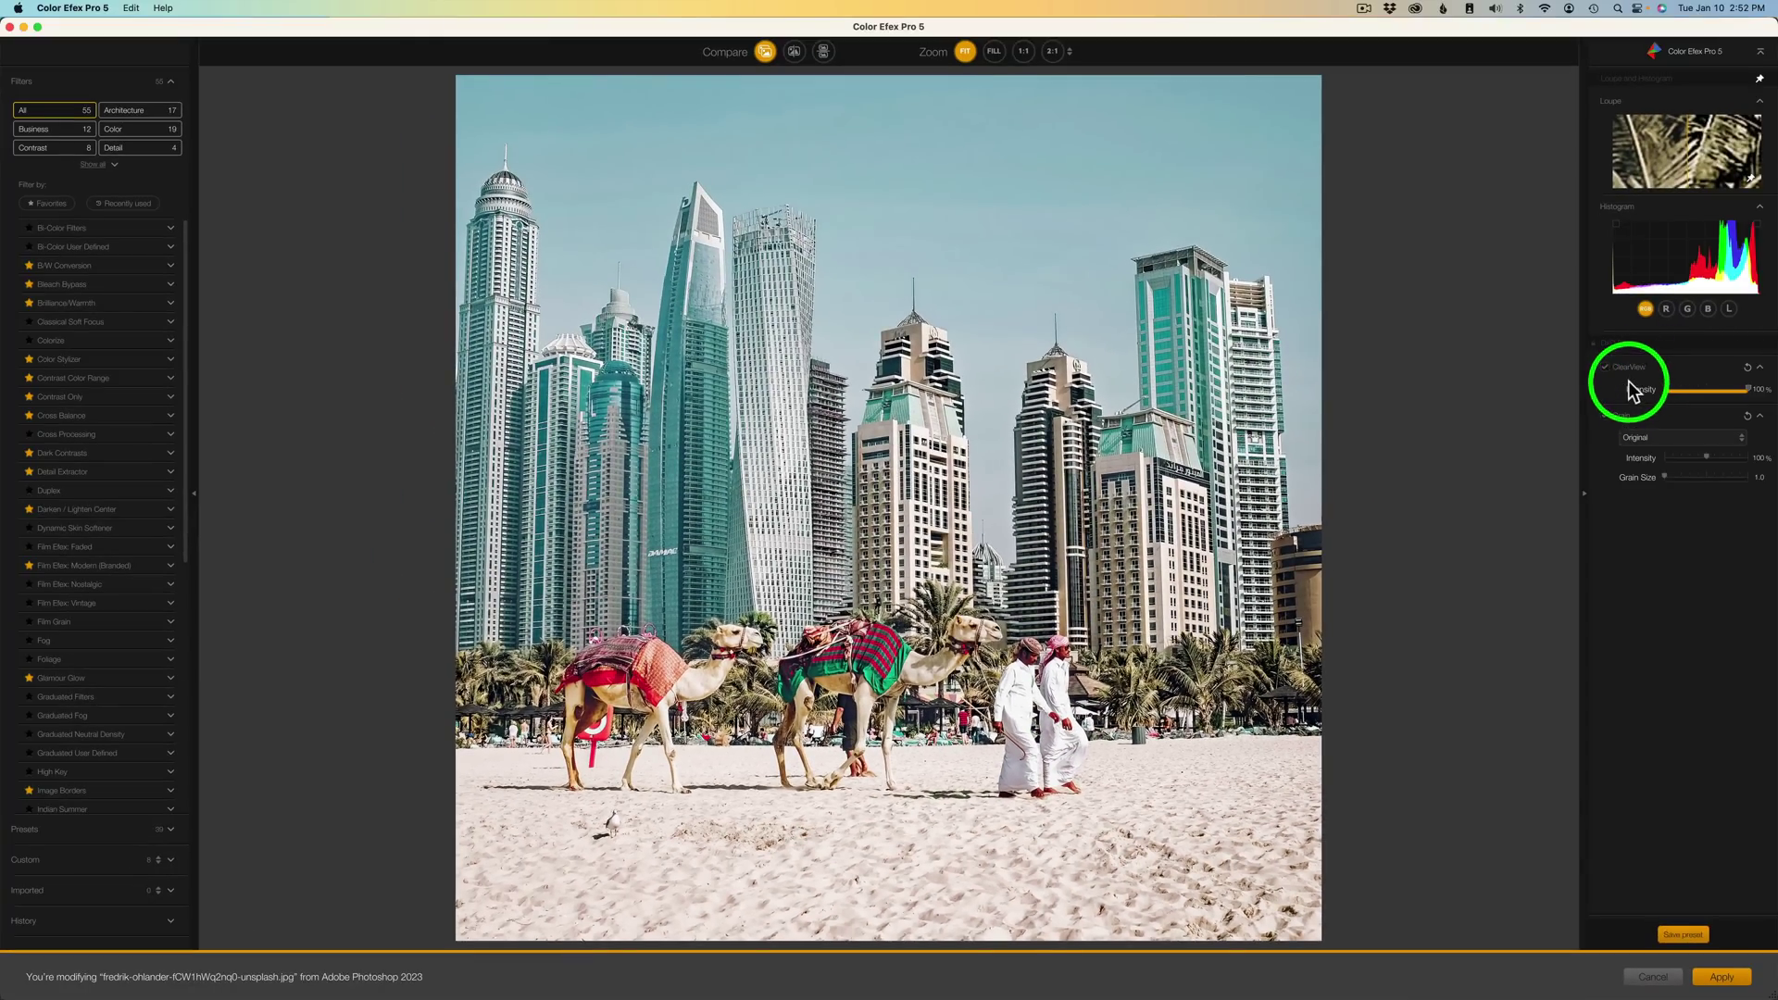
left_click(1603, 370)
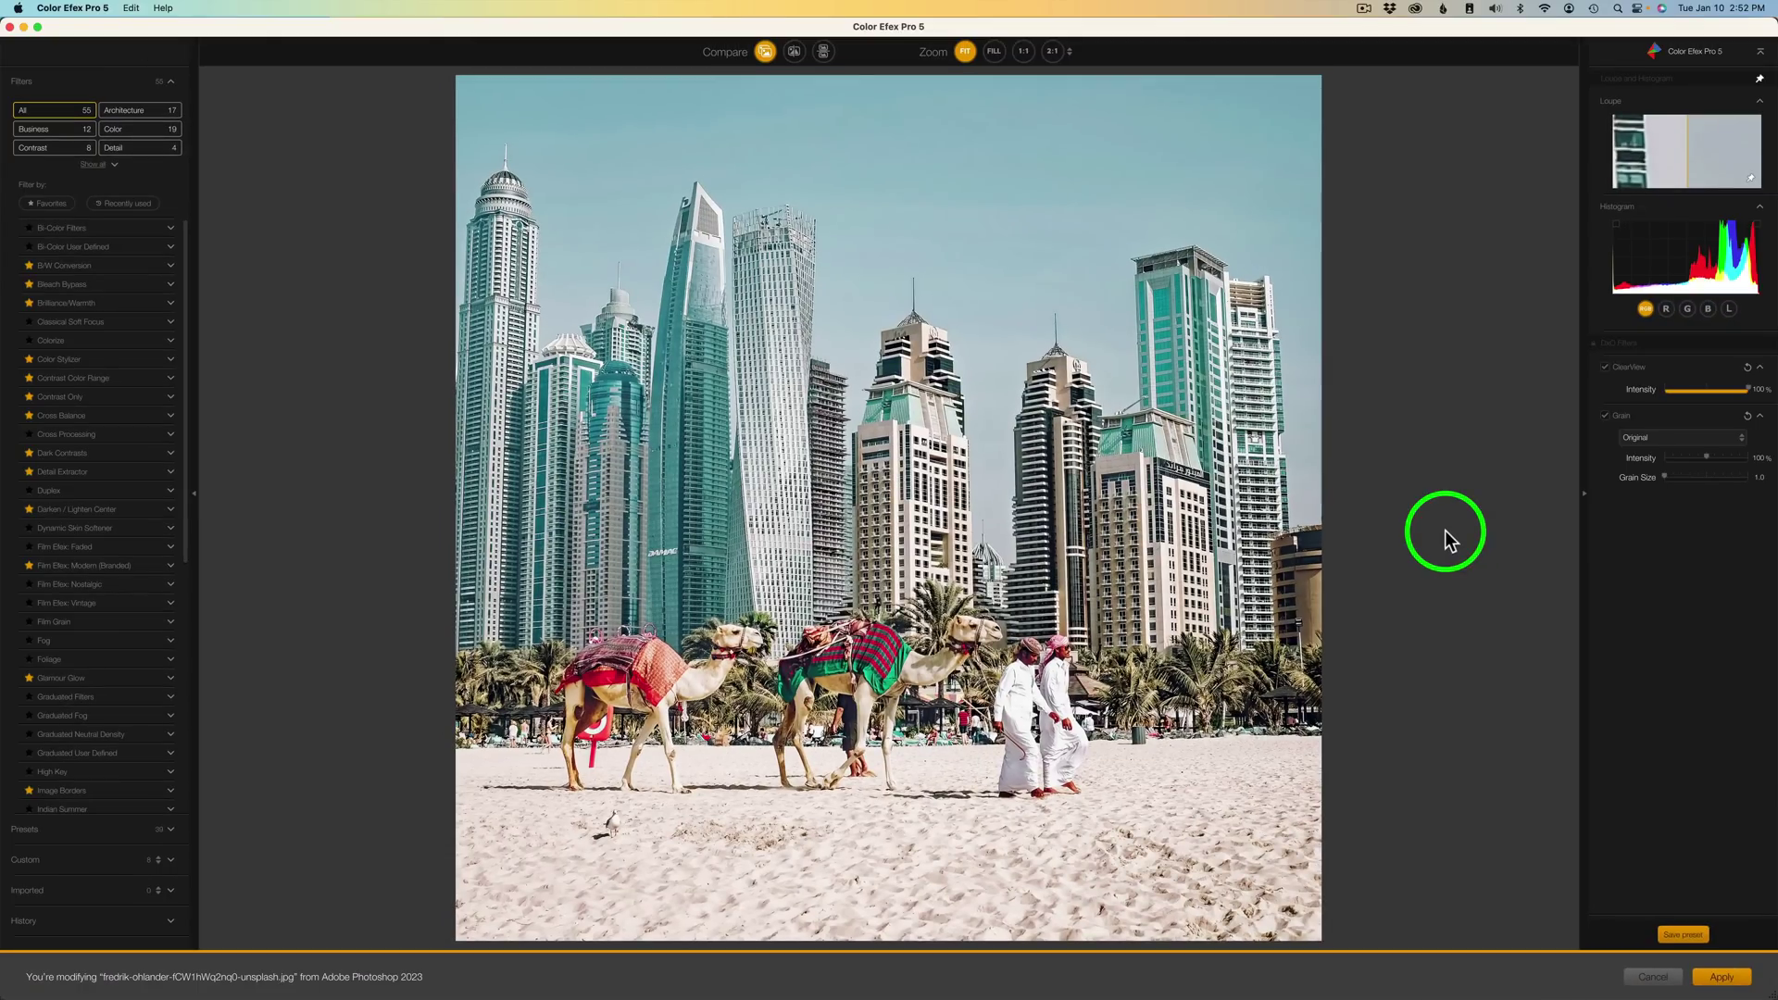
left_click(1724, 980)
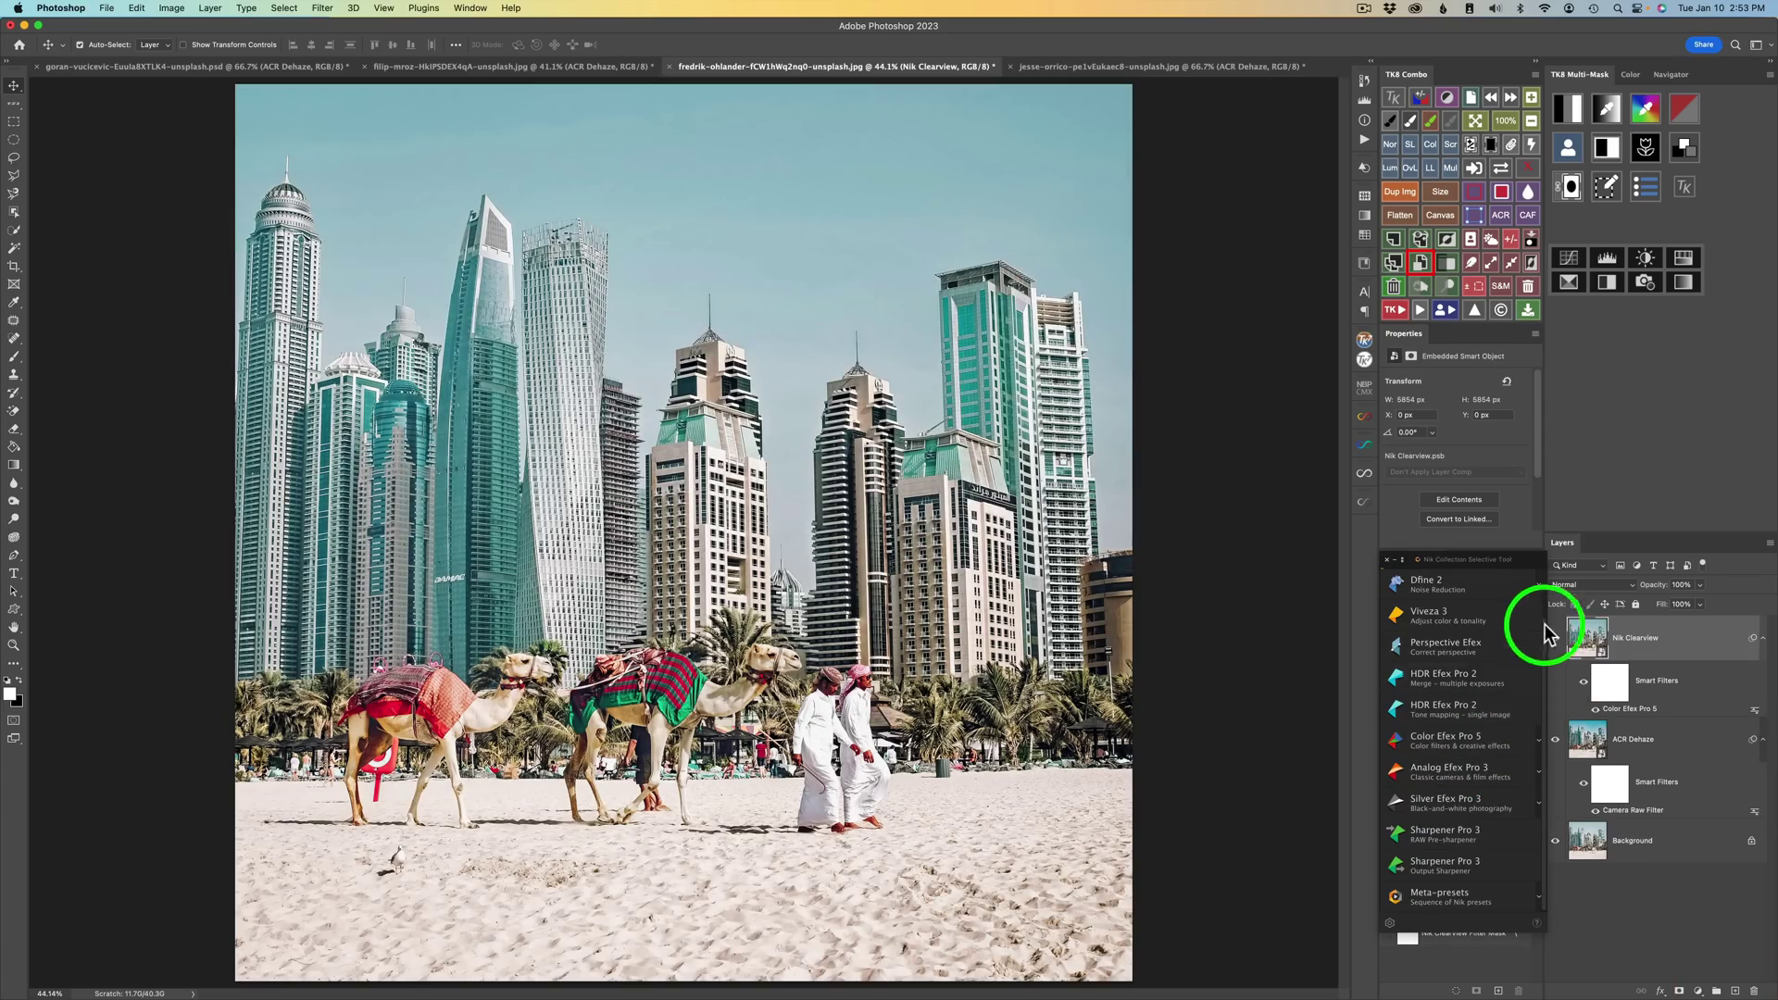
- Compare the city photo's original, ACR Dehaze and Nik Clearview versions by toggling the two upper layers' visibility
left_click(1557, 639)
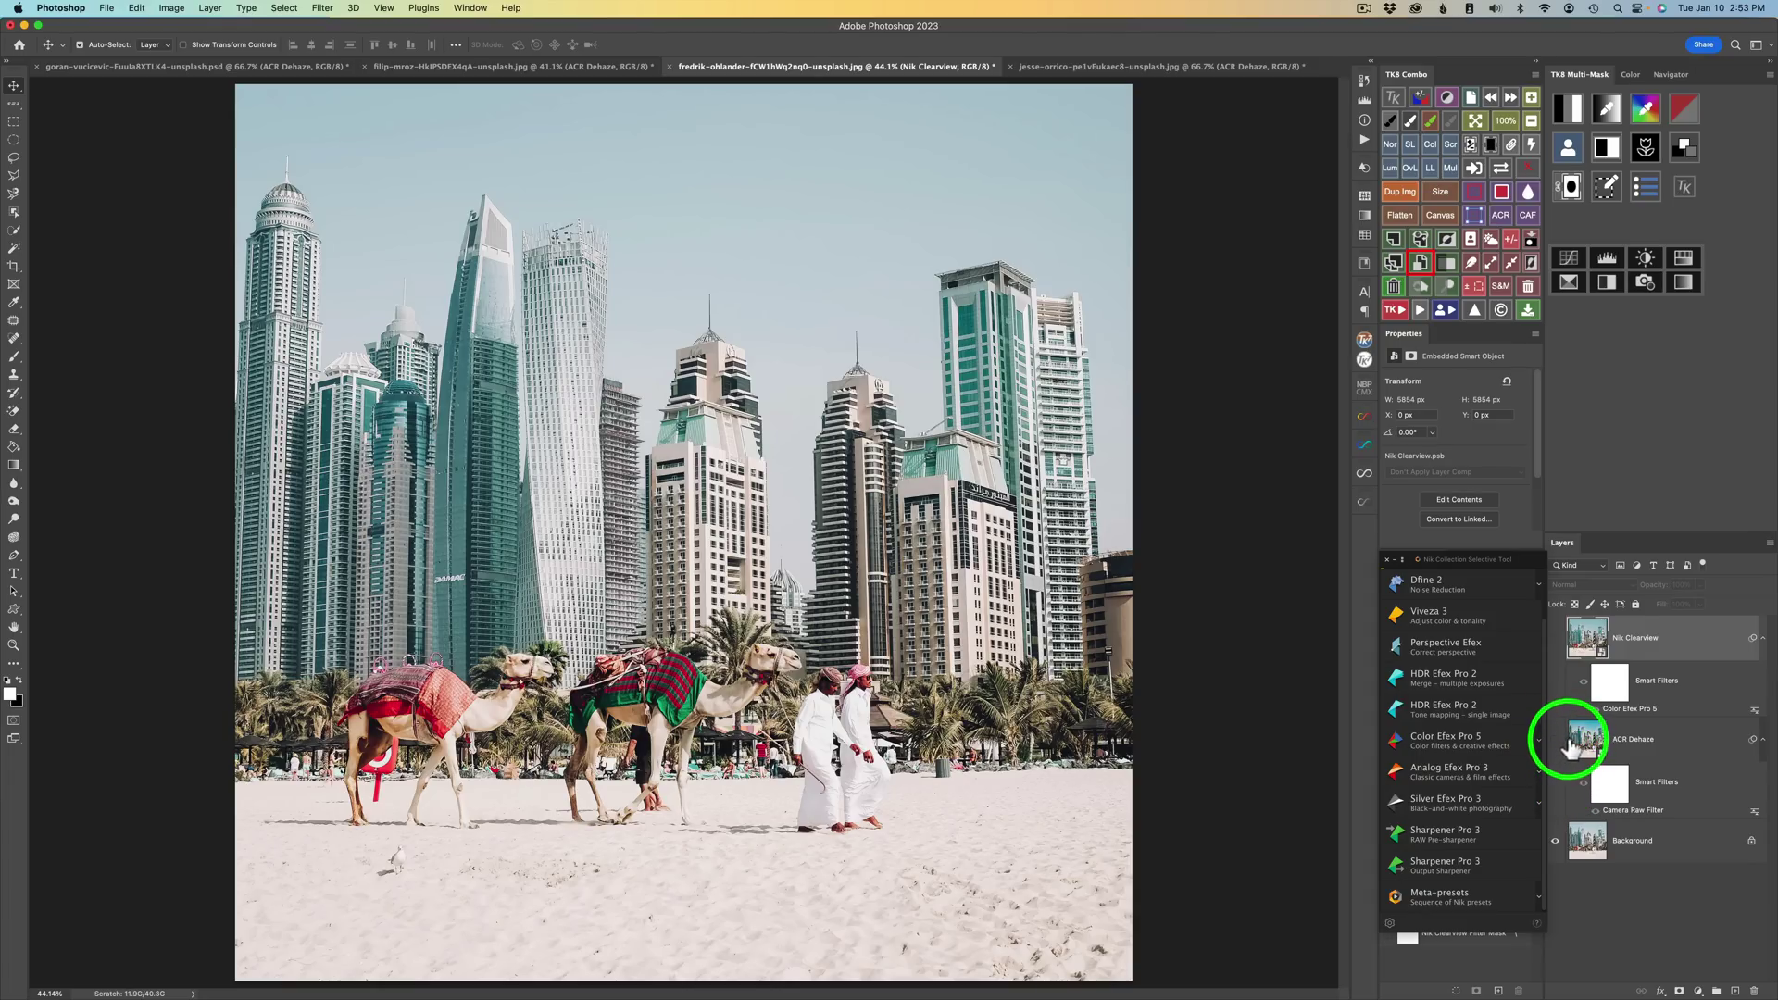
left_click(1556, 741)
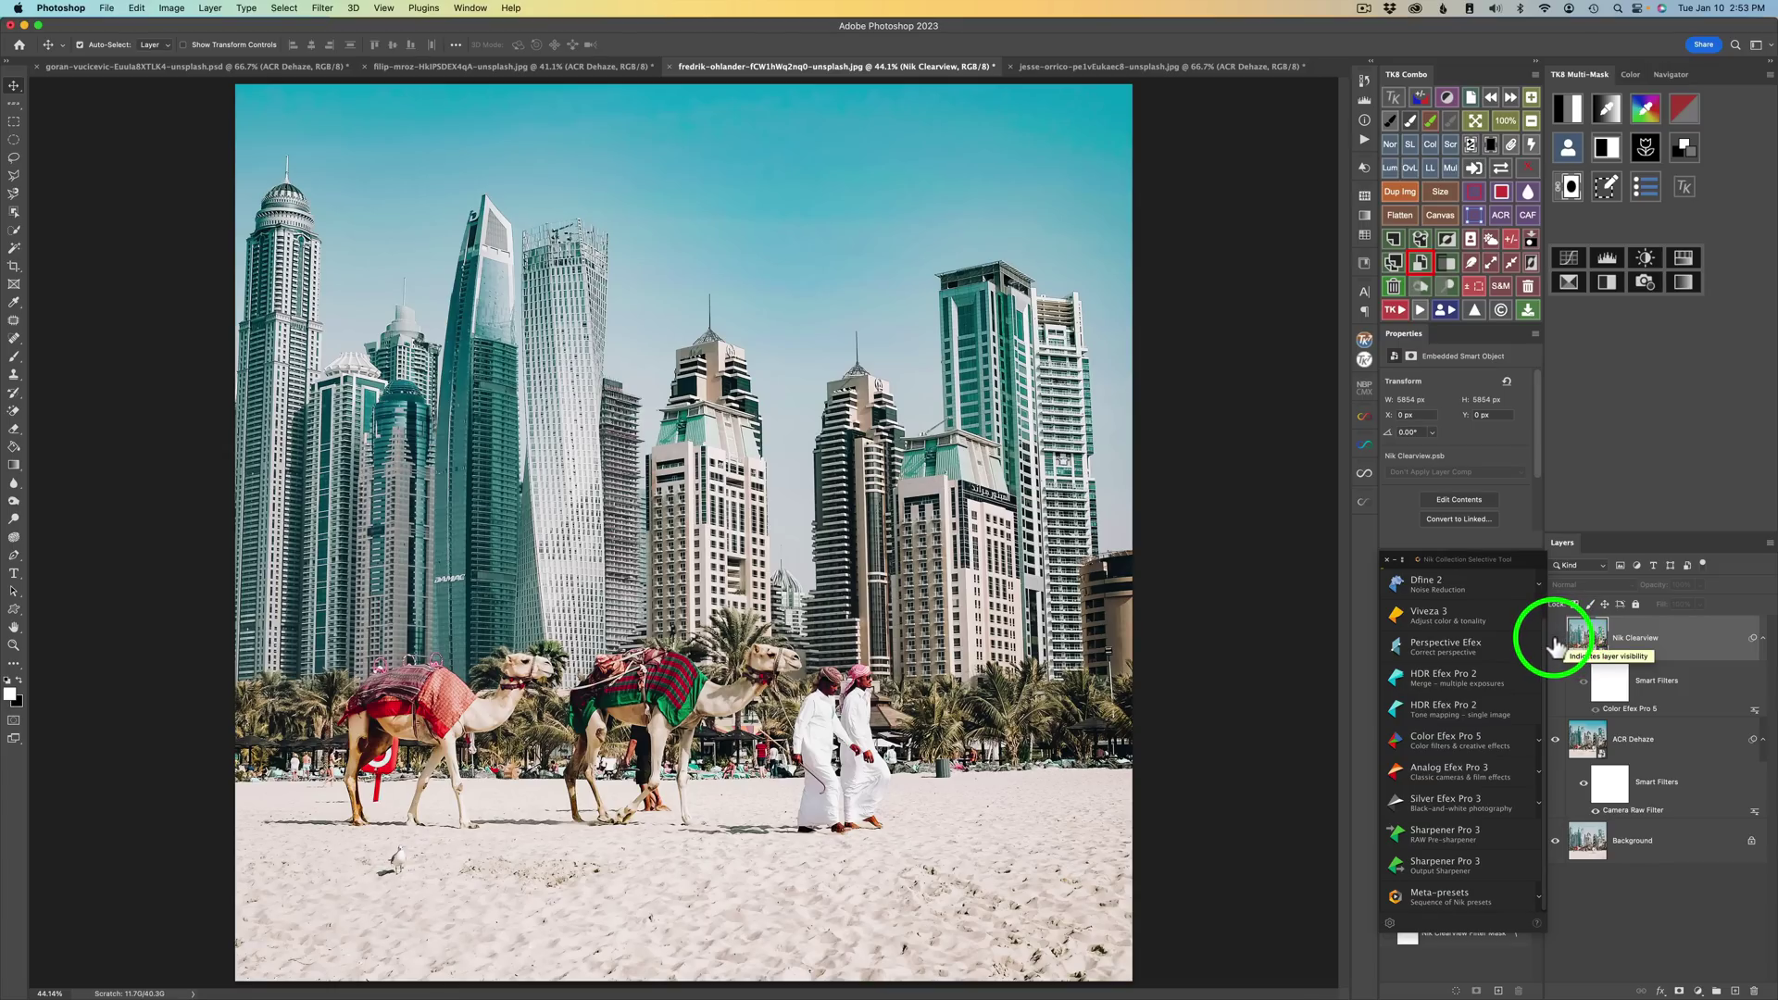
left_click(1556, 639)
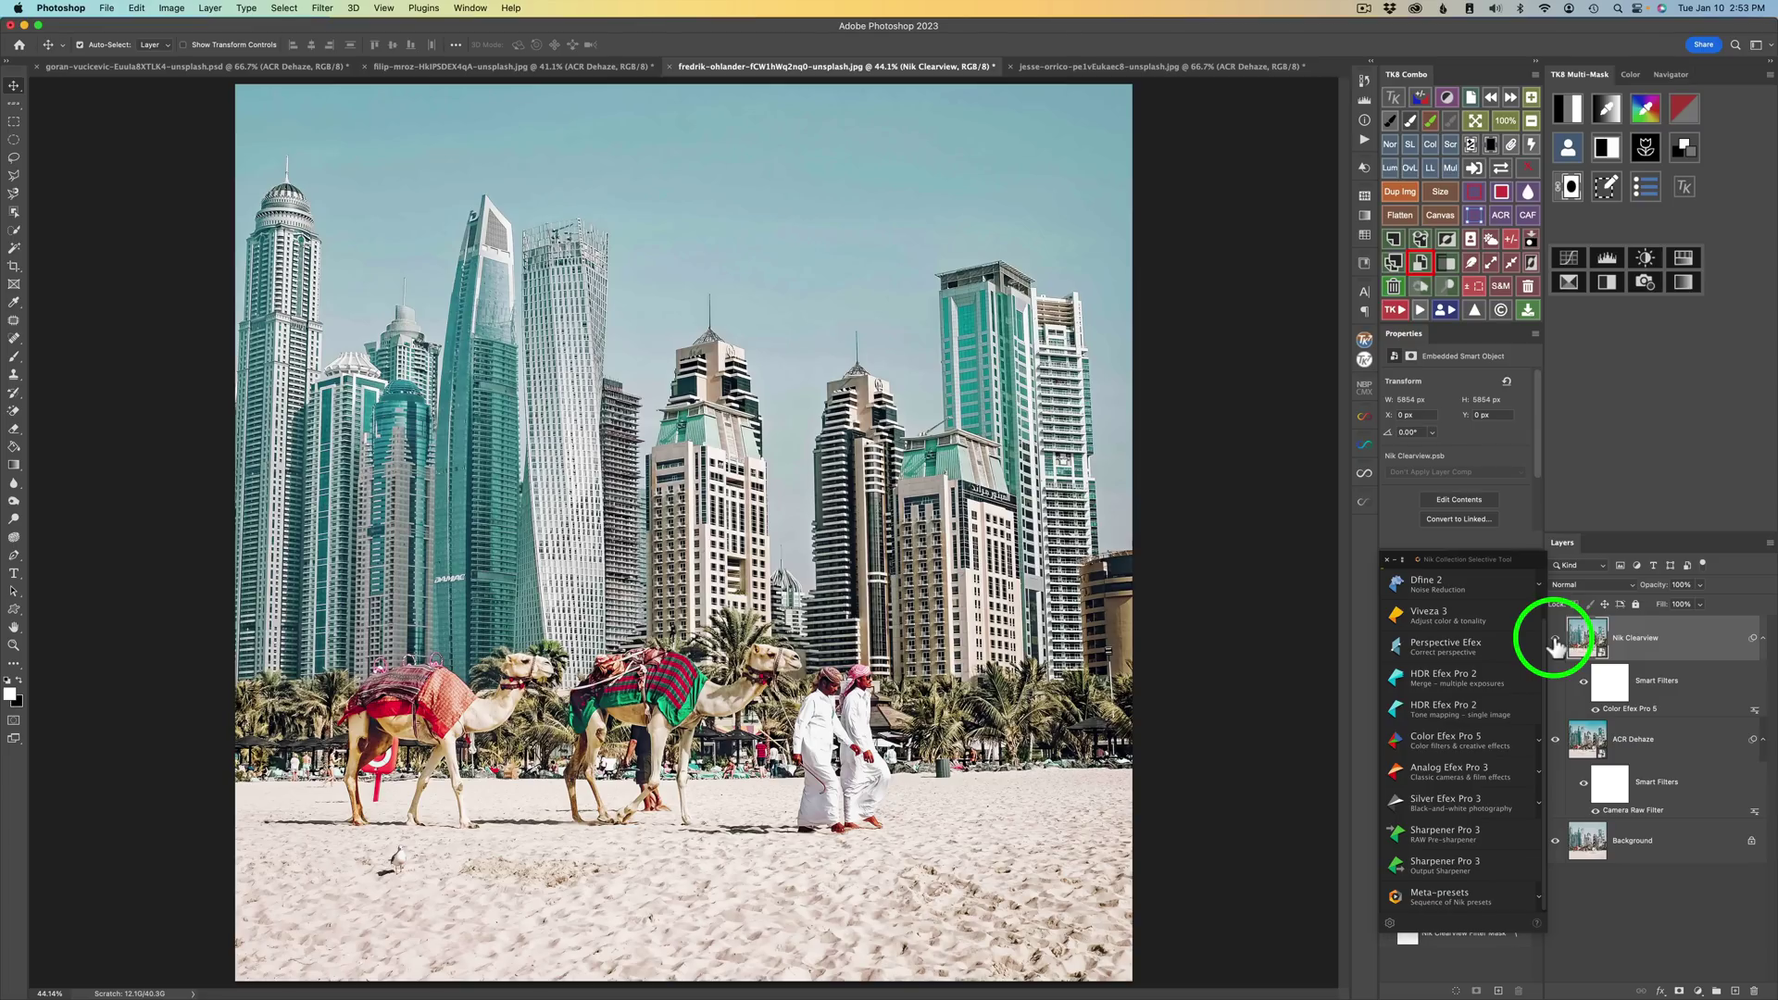
left_click(1556, 641)
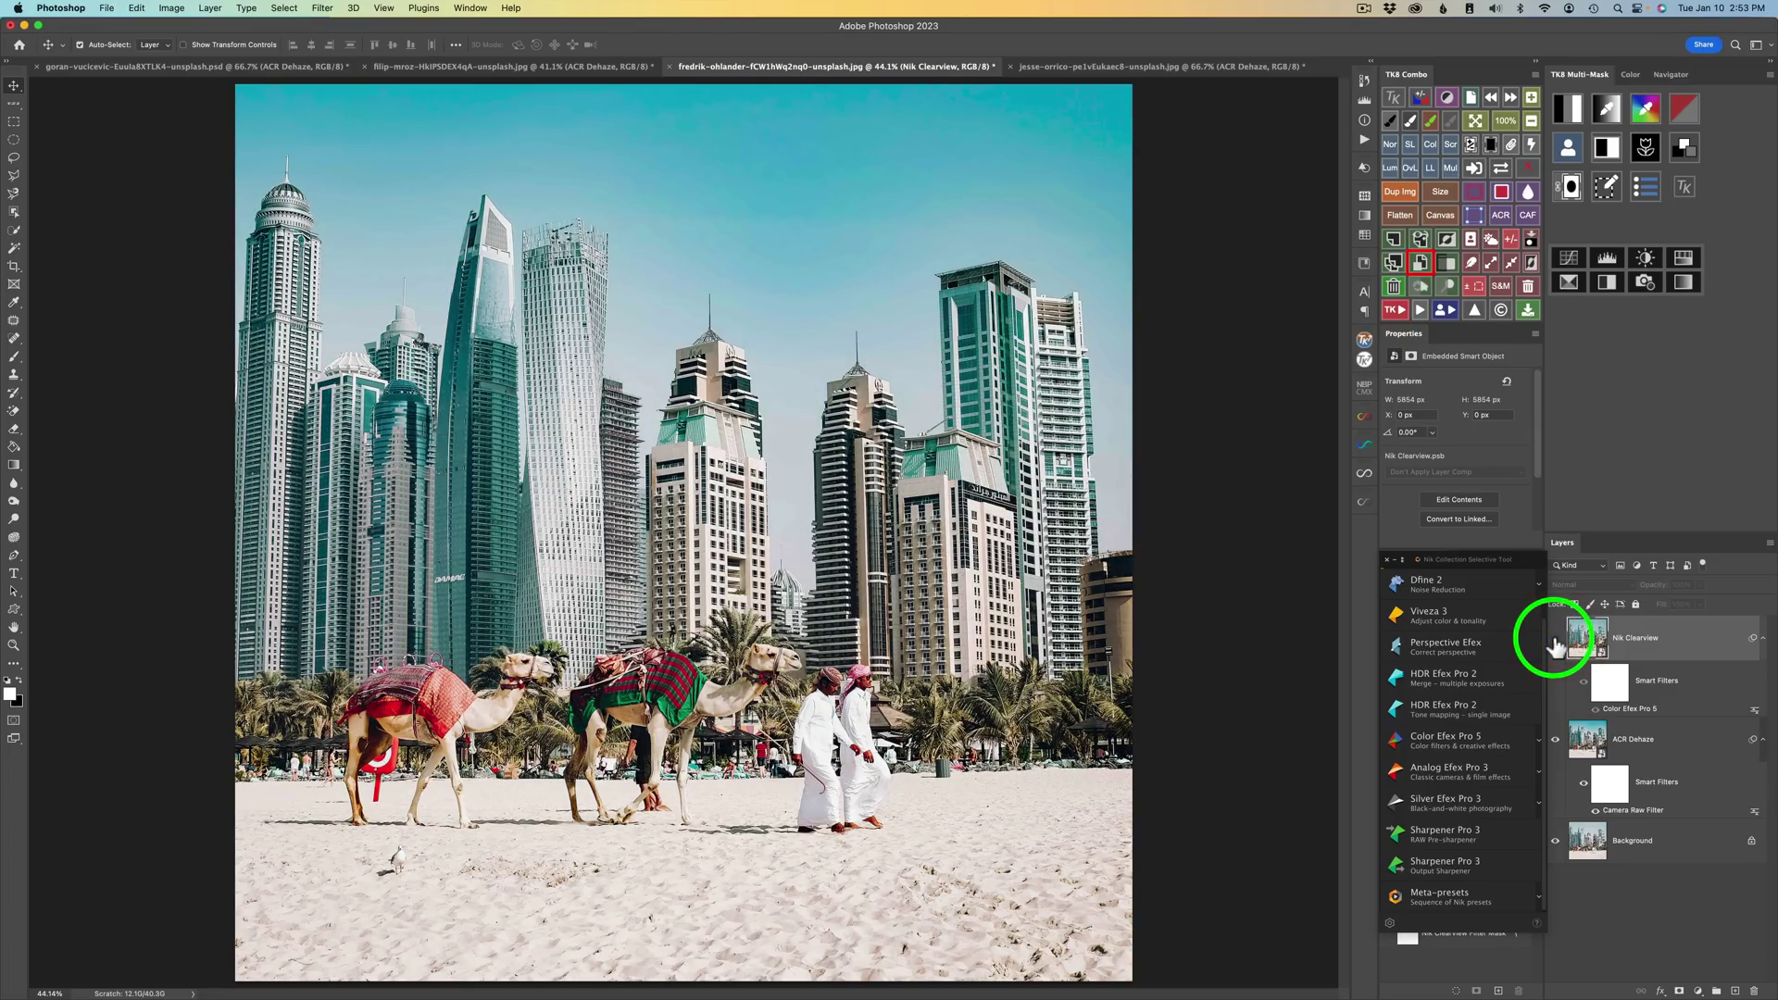
left_click(1556, 641)
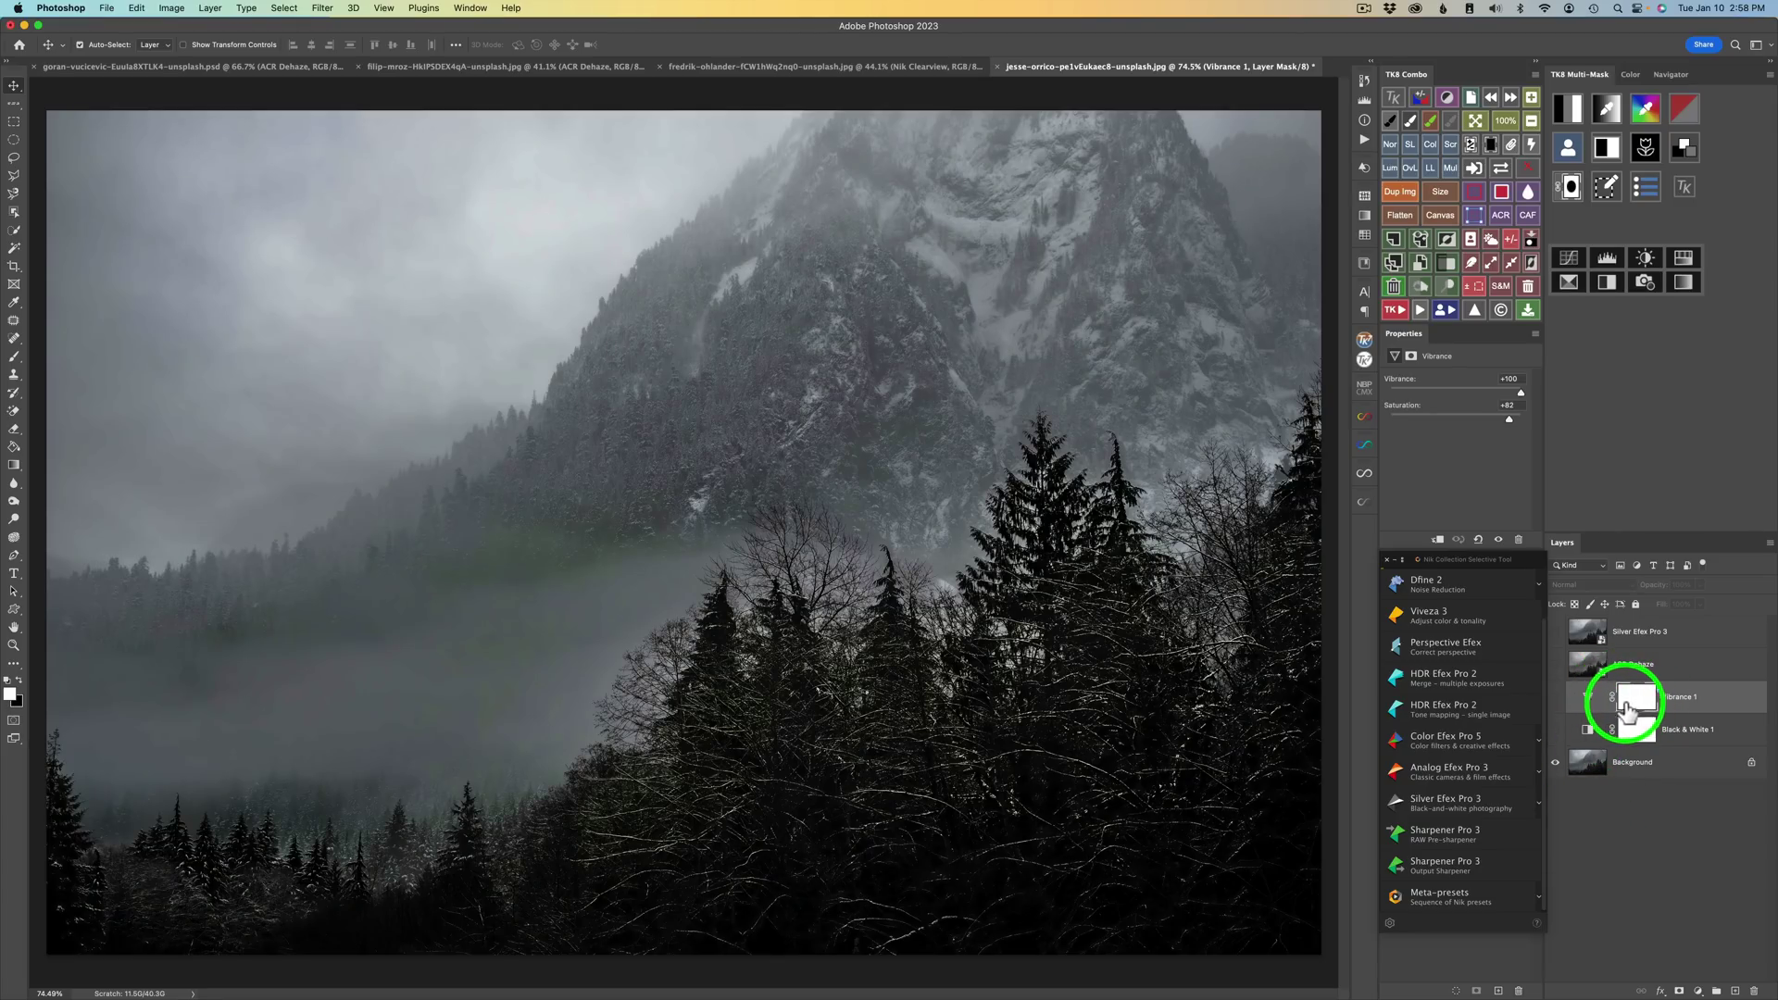
- Turn on the Vibrance 1 and Black & White 1 adjustment layers above the foggy mountain photo's background
left_click(1556, 699)
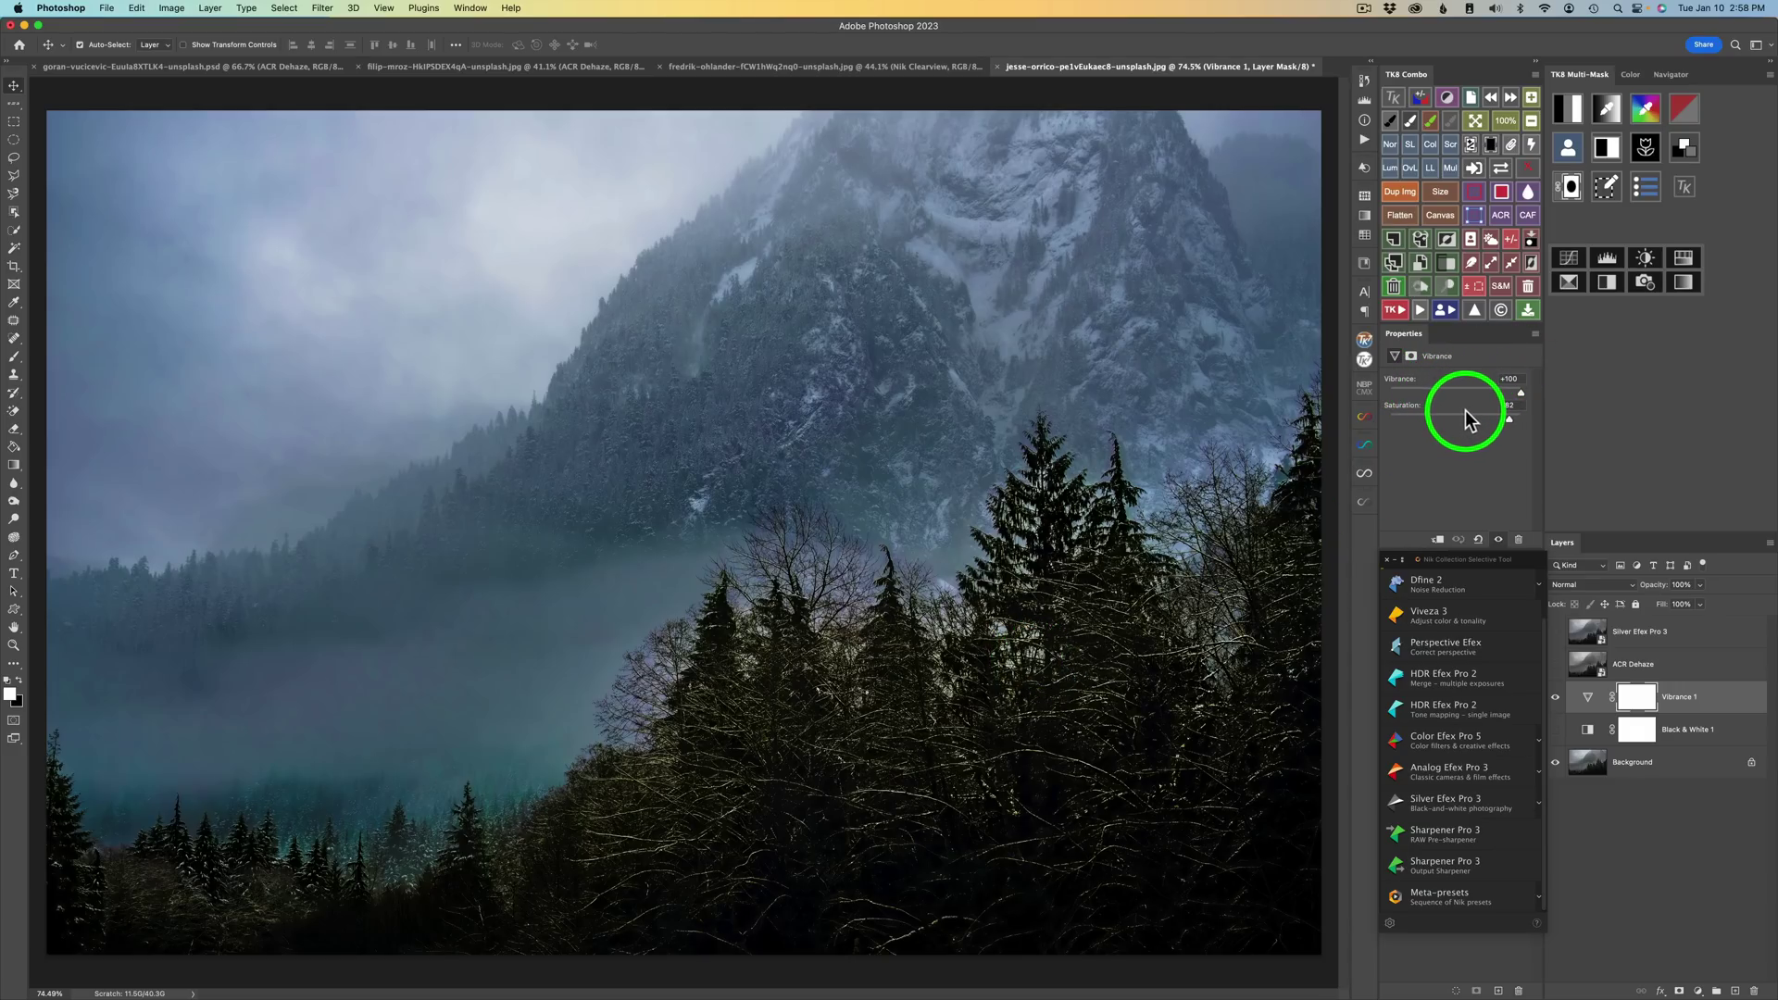
mouse_move(1644, 741)
left_mouse_down()
mouse_move(1614, 726)
mouse_move(1632, 738)
left_mouse_up()
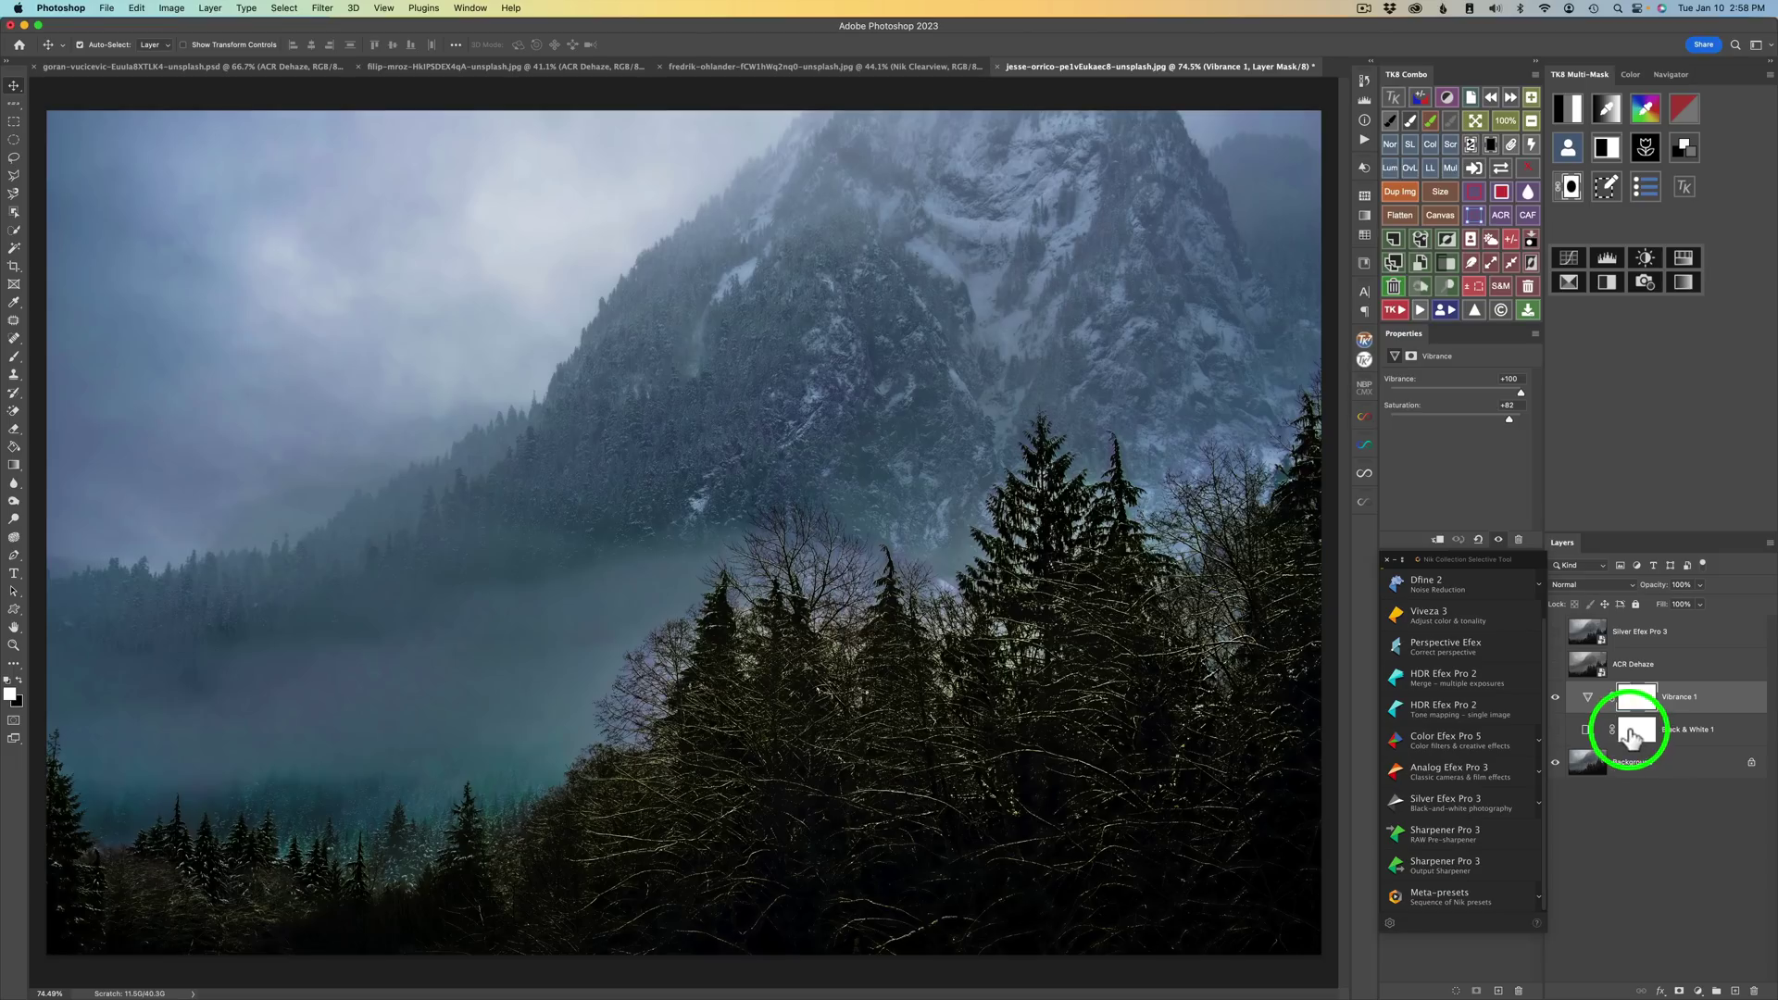
left_click(1556, 730)
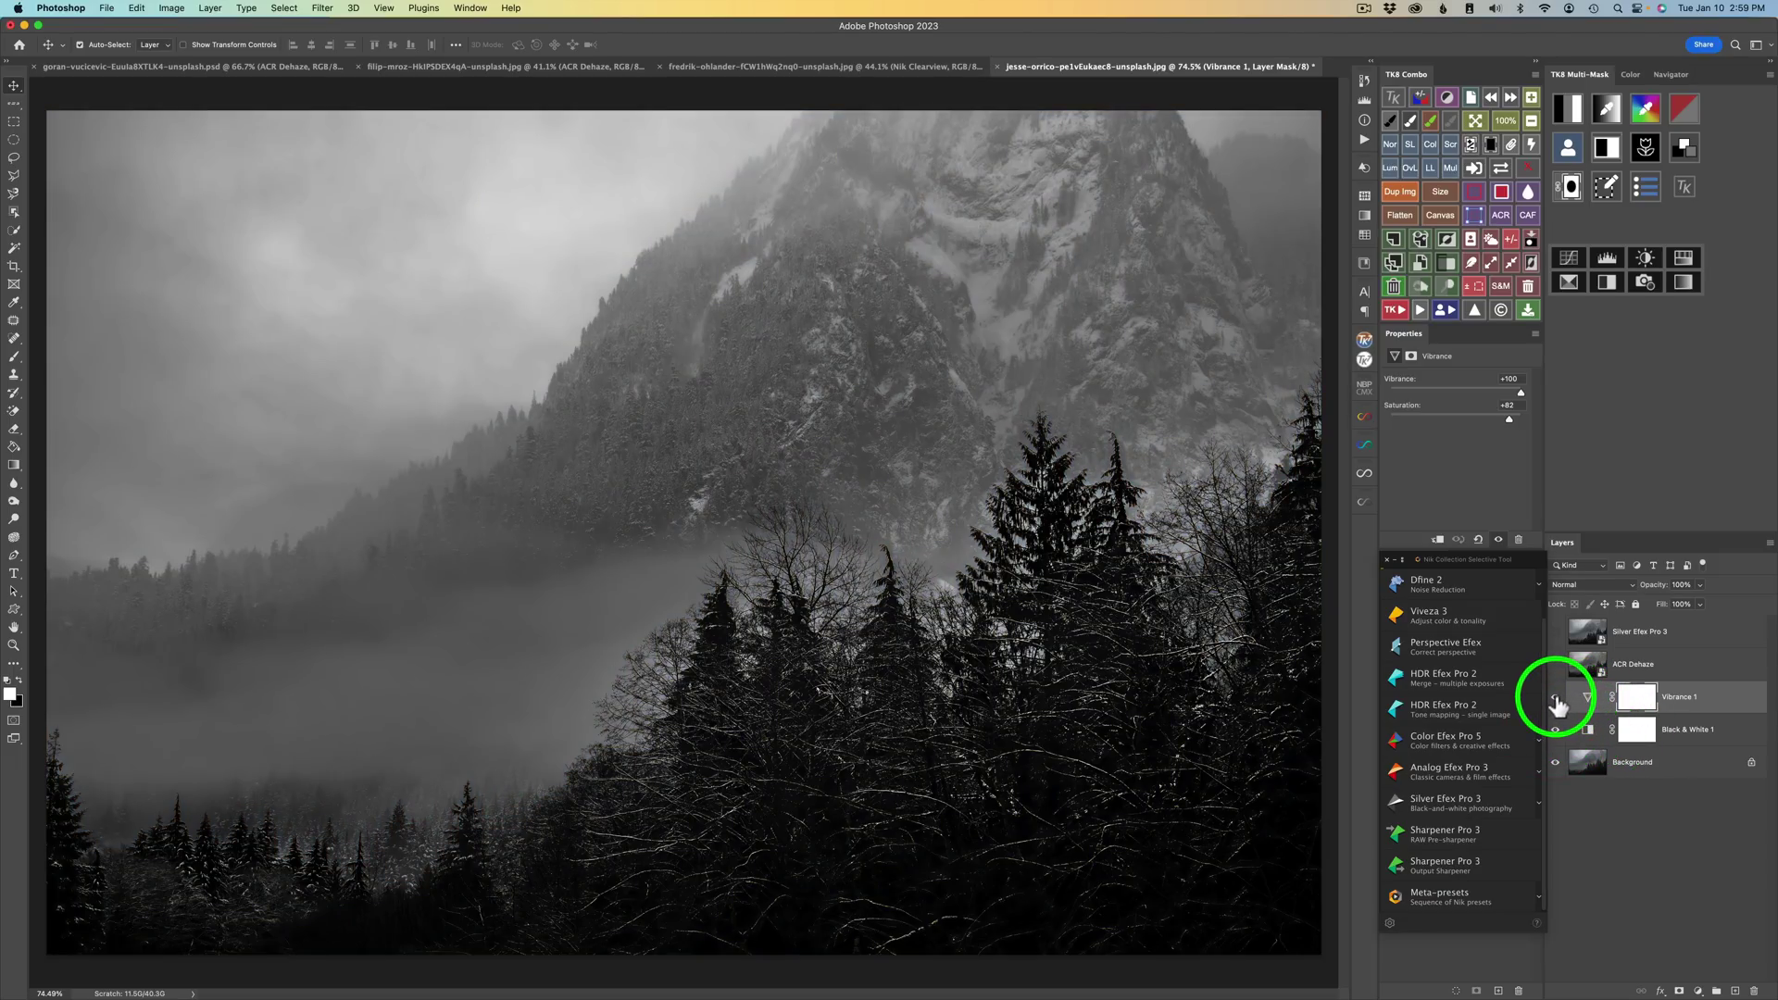
left_click(1556, 696)
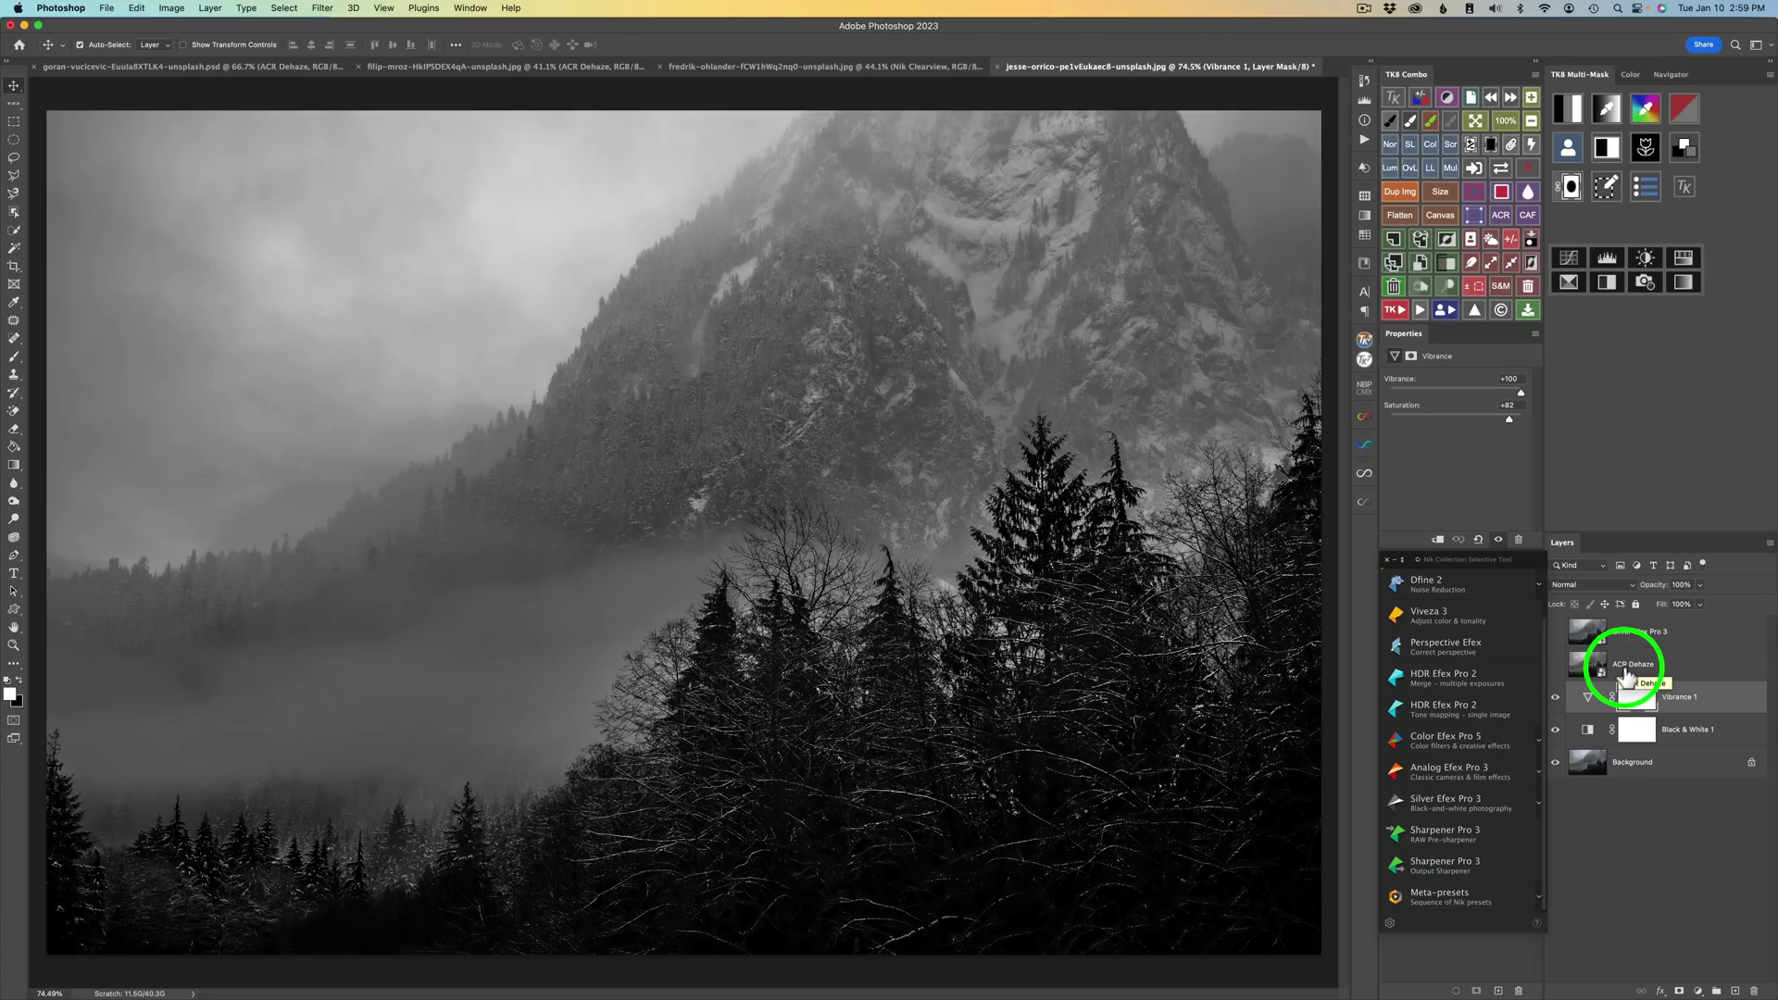
- Show the mountain photo's ACR Dehaze layer and apply the Camera Raw Filter to it with Dehaze at +72
left_click(1556, 665)
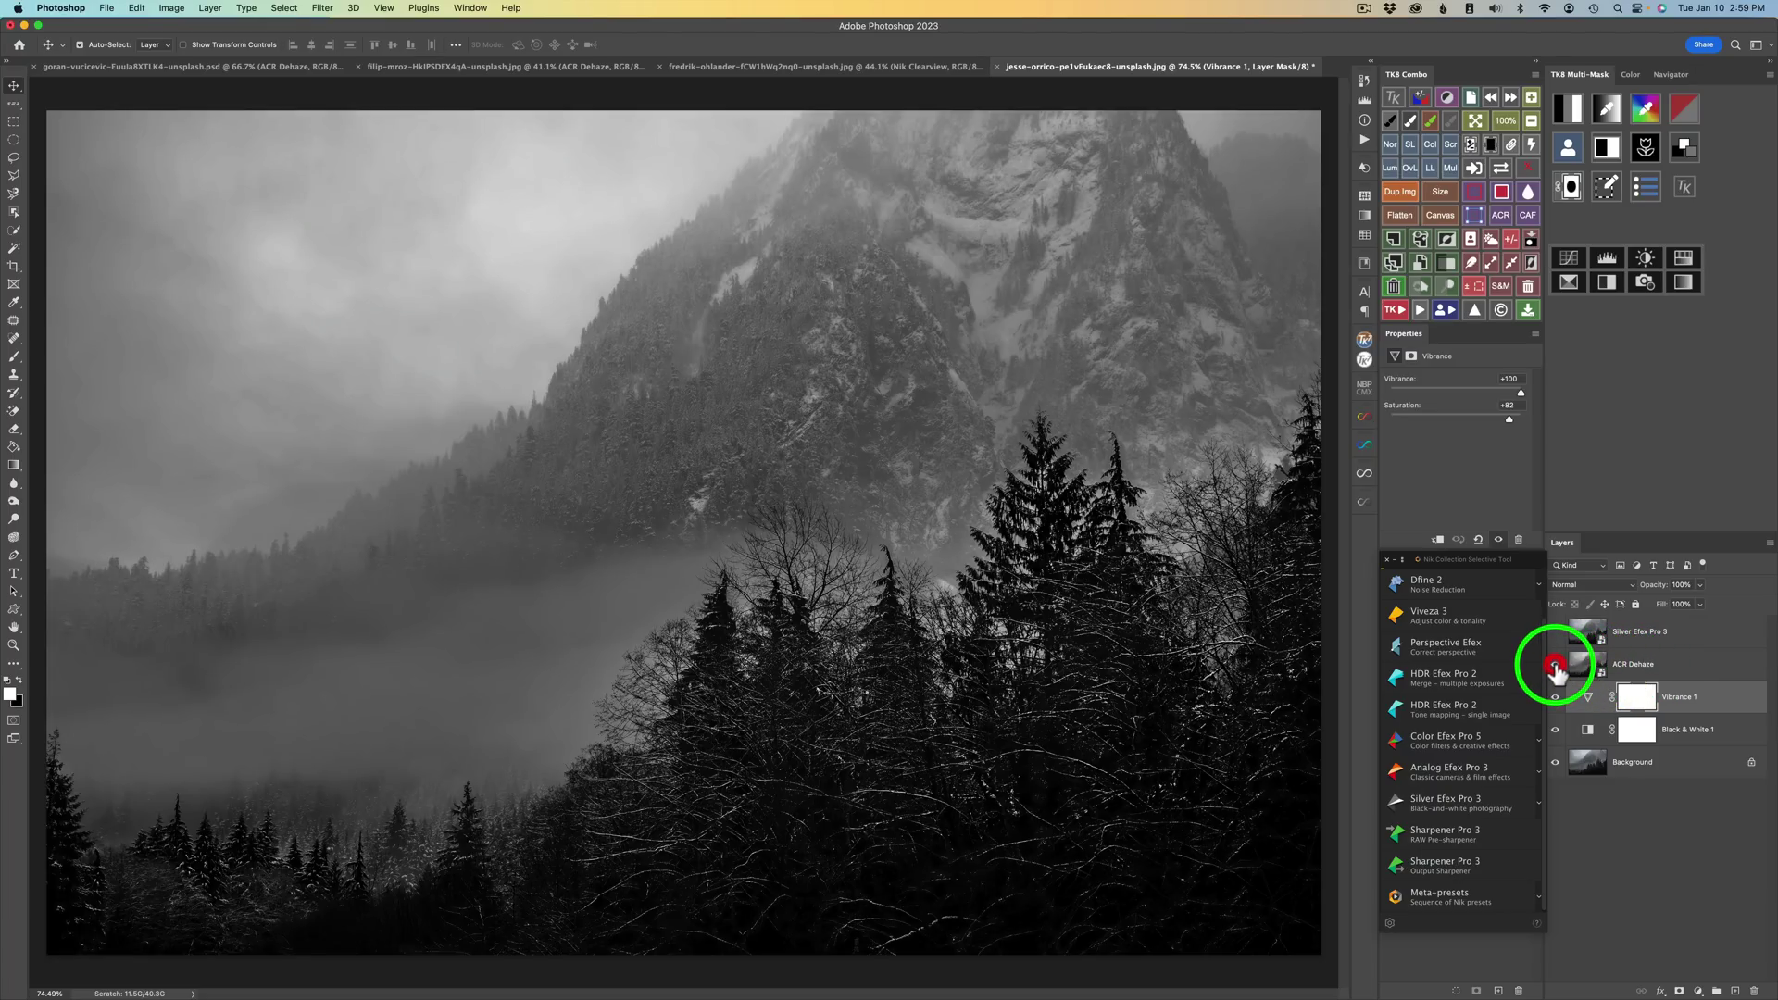
left_click(1583, 669)
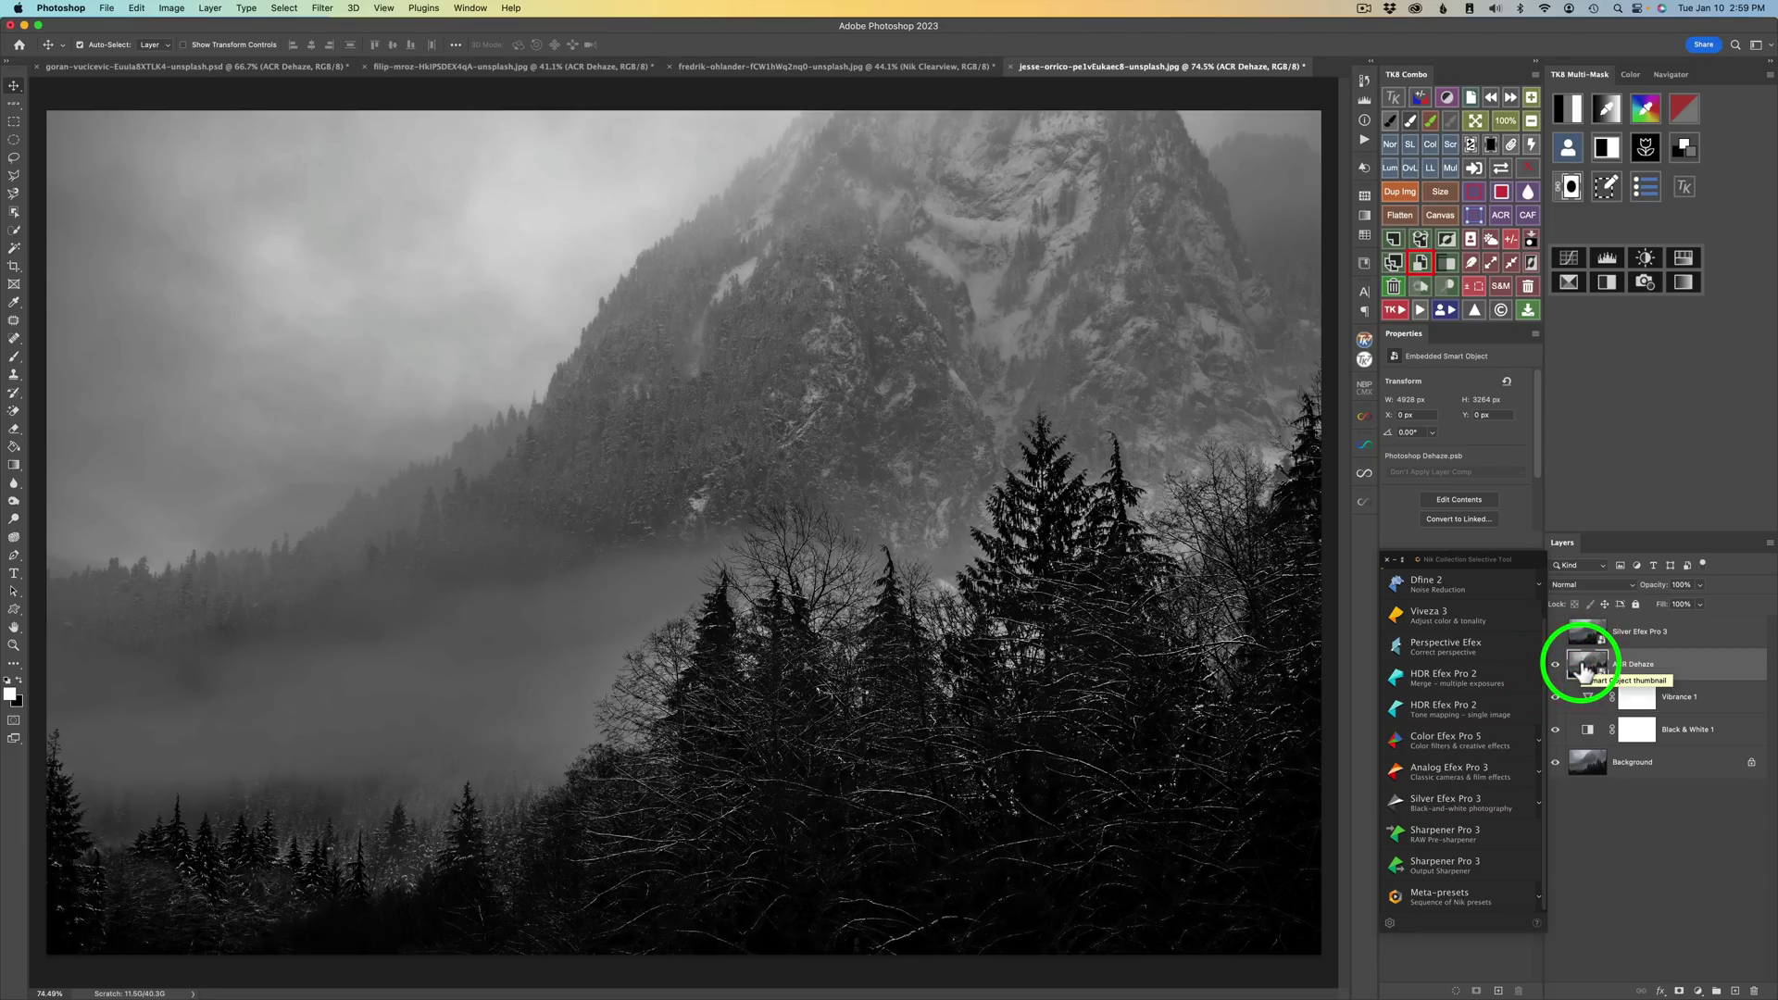
left_click(323, 11)
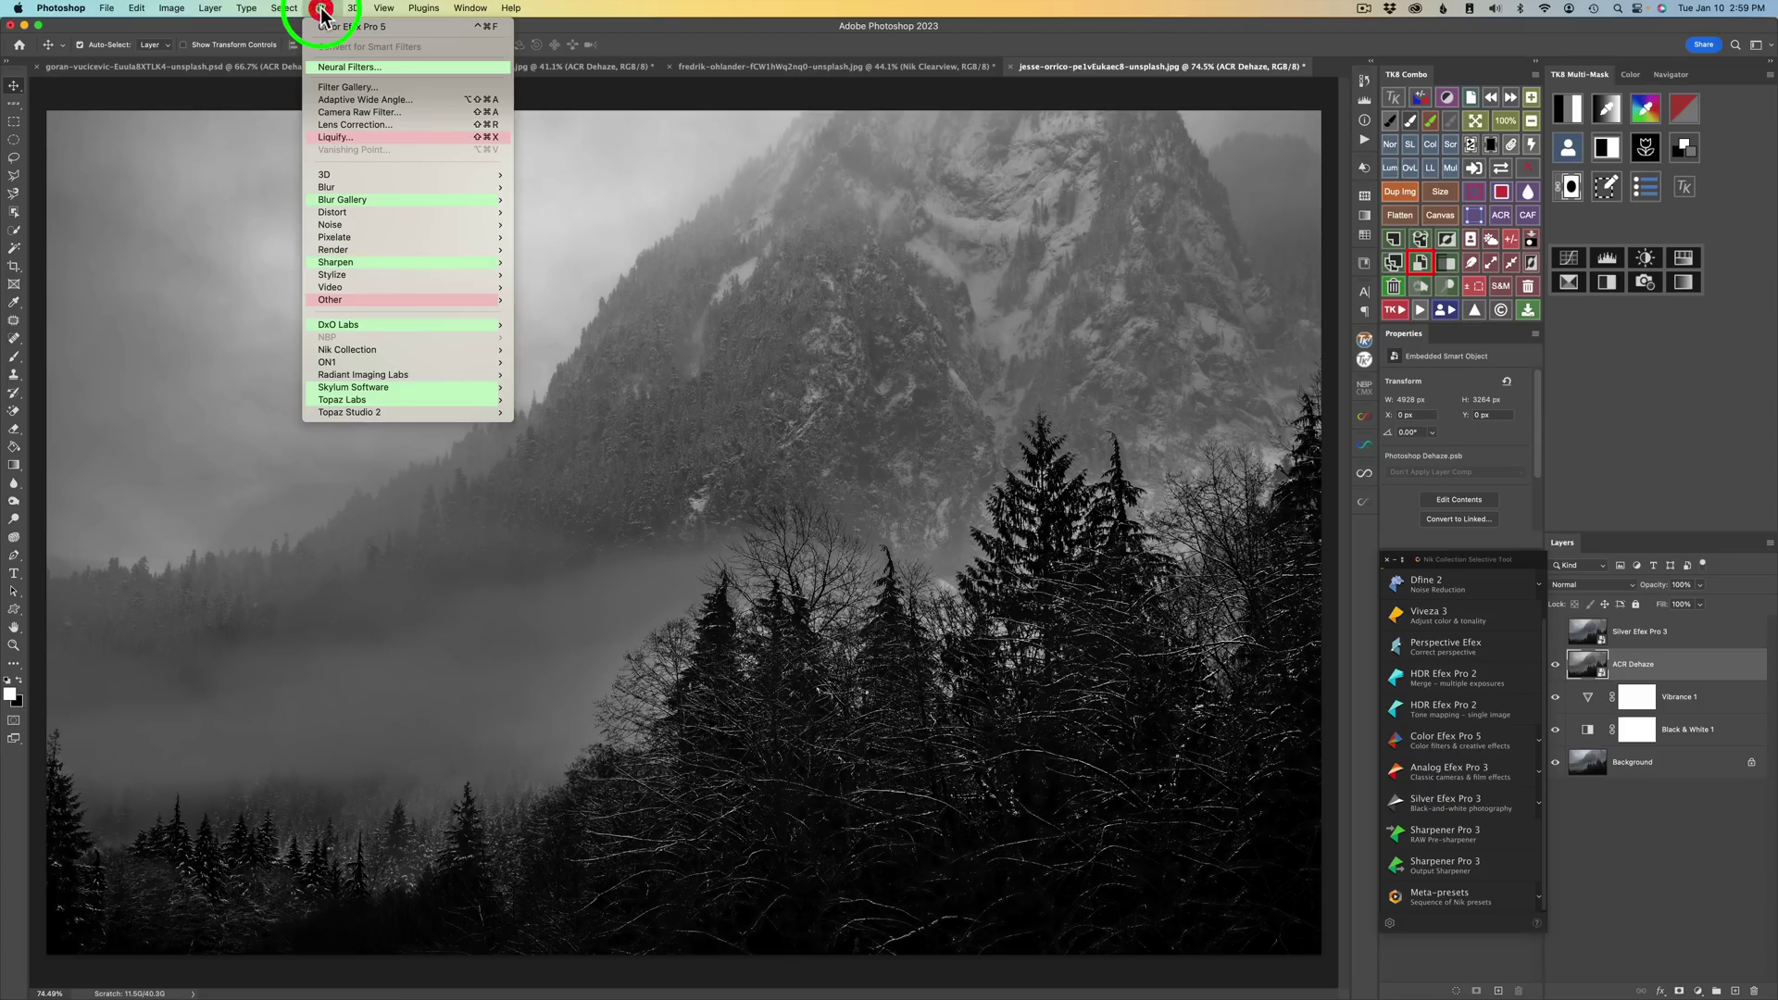
left_click(352, 112)
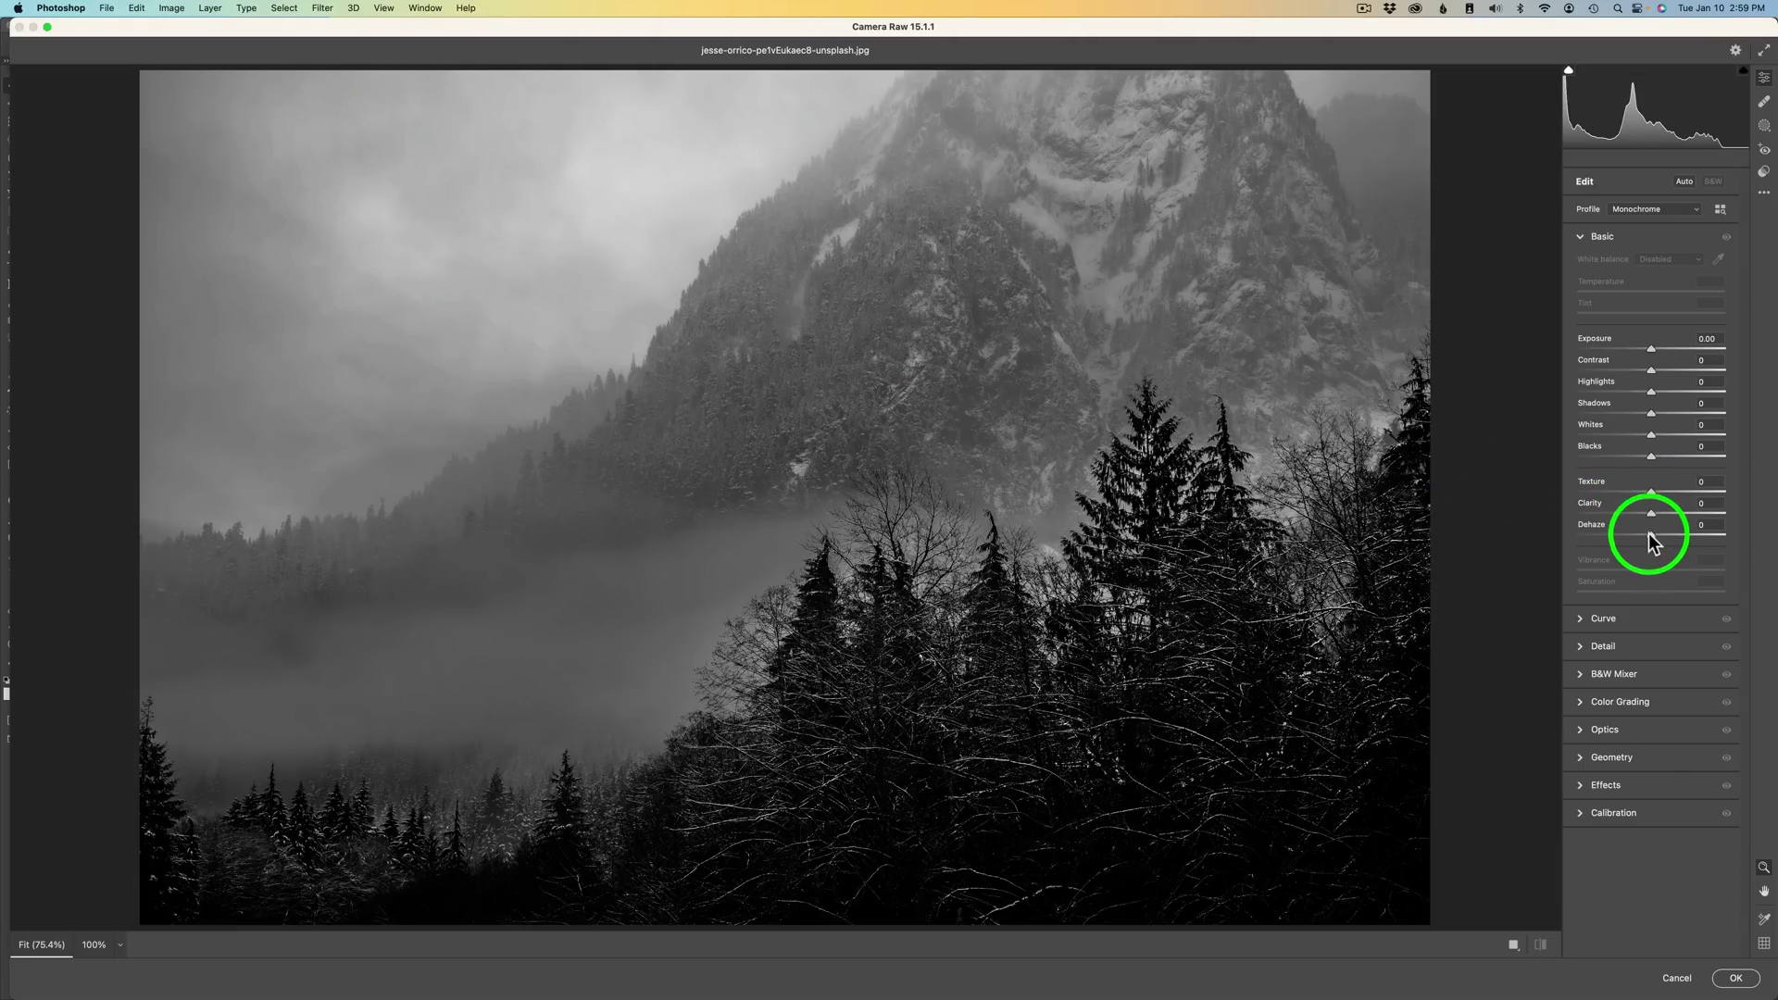
left_click_drag(1653, 535, 1708, 536)
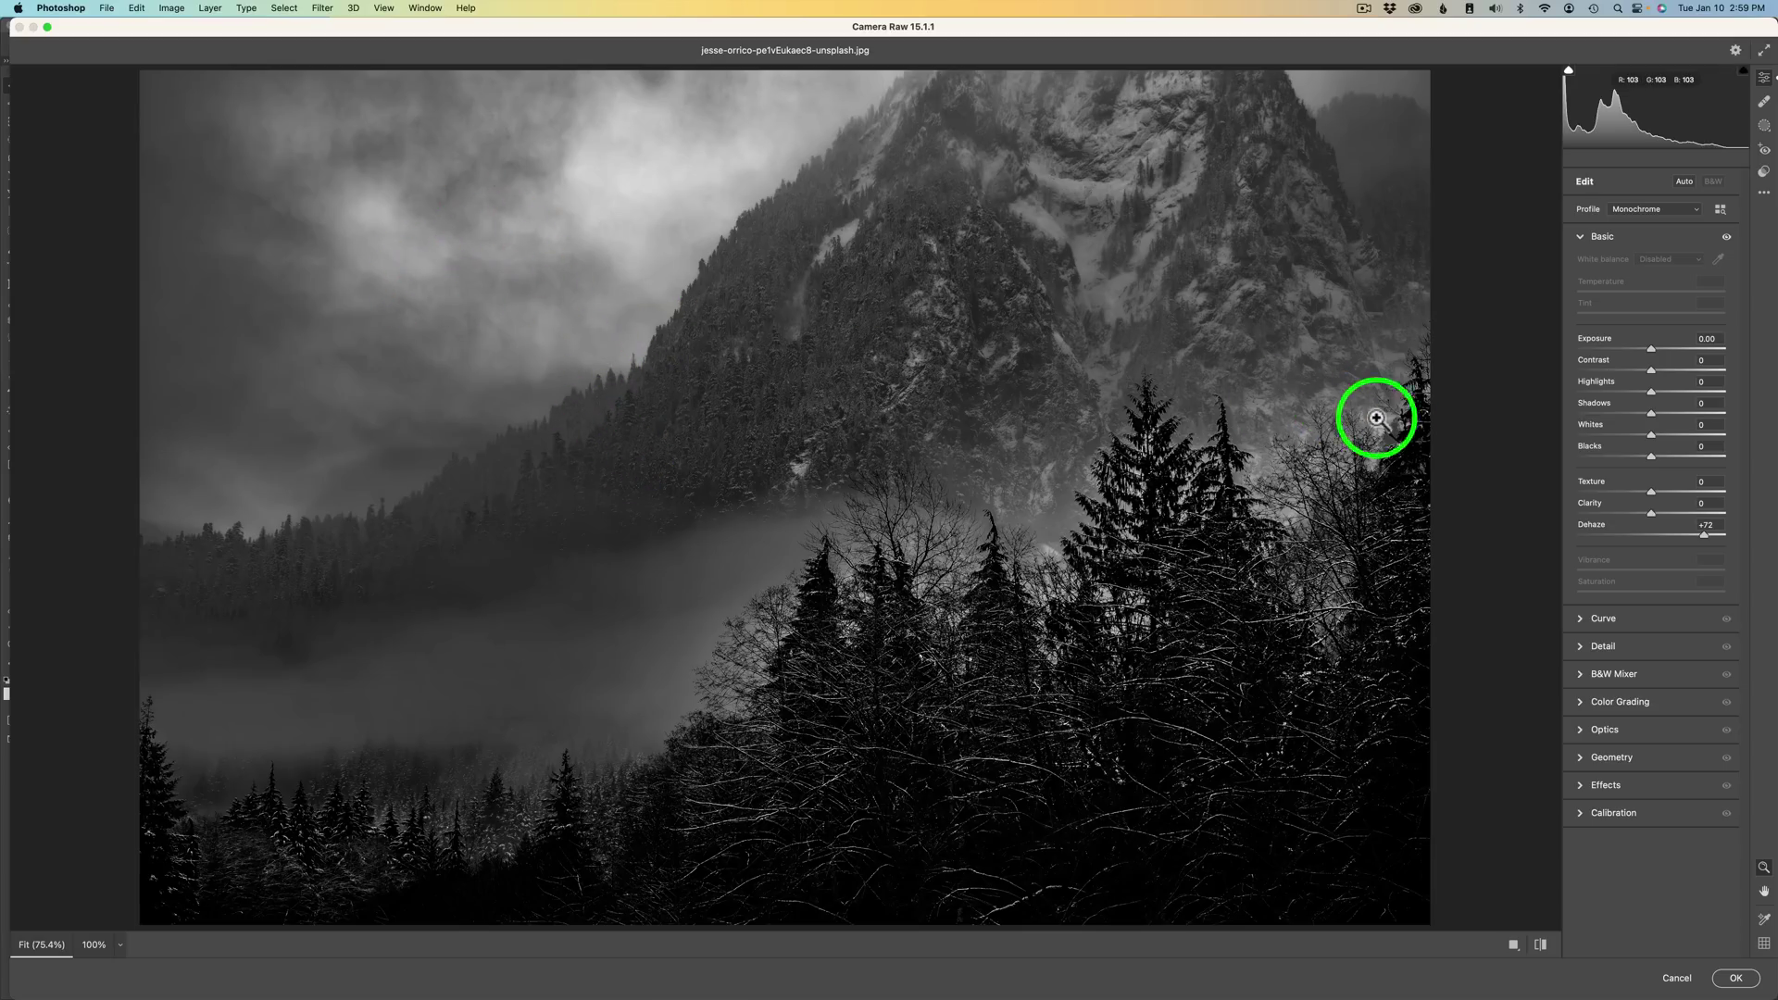
left_click(1736, 978)
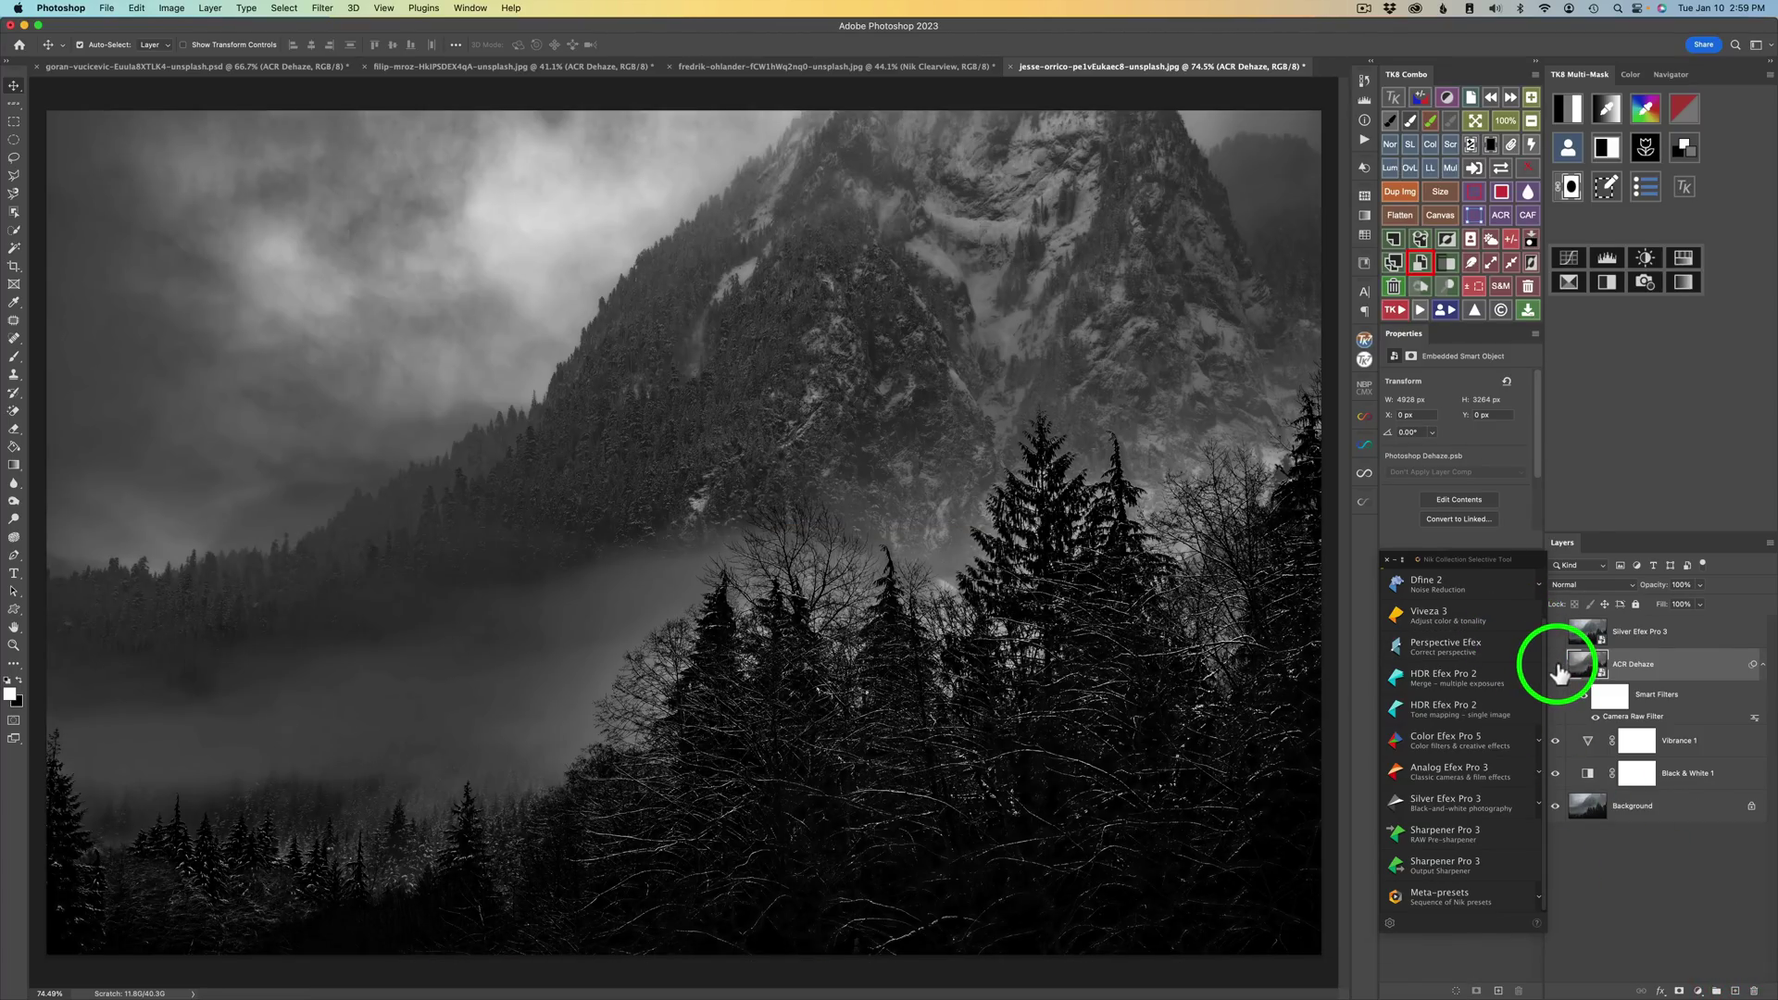
- Compare the mountain photo with and without Dehaze by toggling the ACR Dehaze layer's visibility
left_click(1556, 664)
left_click(1556, 665)
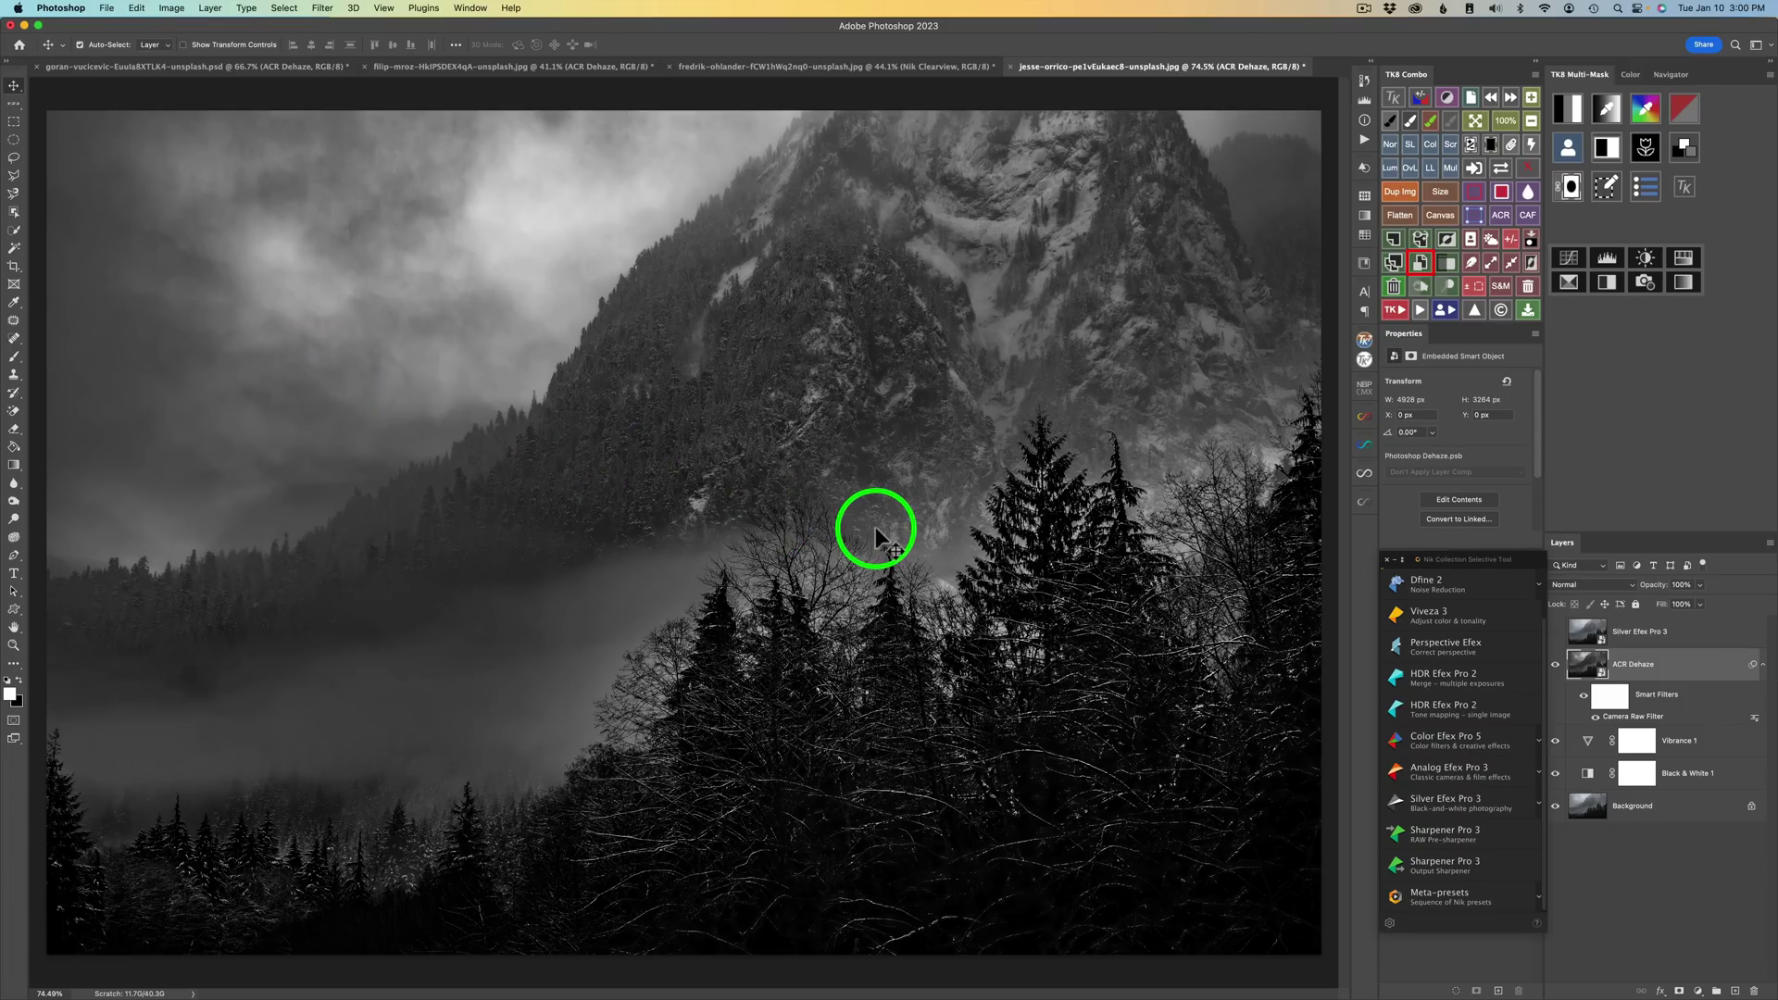
left_click_drag(1608, 627, 1602, 639)
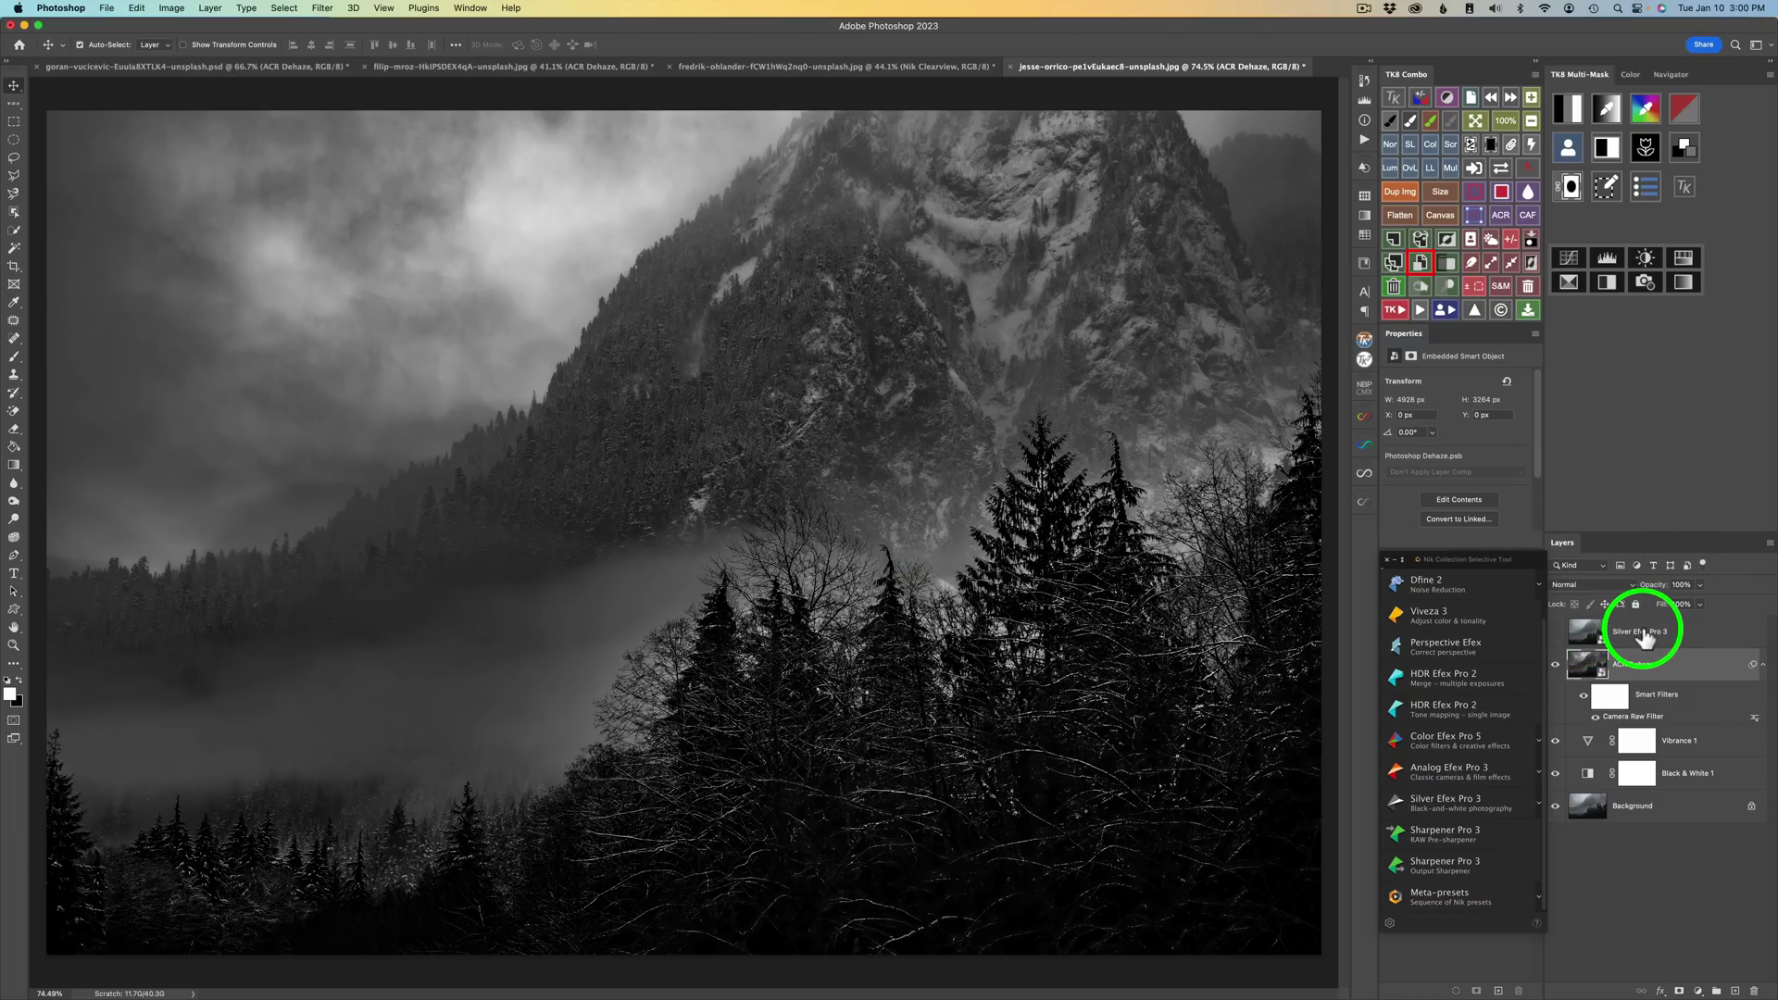
- Show the Silver Efex Pro 3 layer and apply the Silver Efex Pro 3 filter to it with ClearView intensity at about 90%
left_click(1641, 634)
left_click(1556, 634)
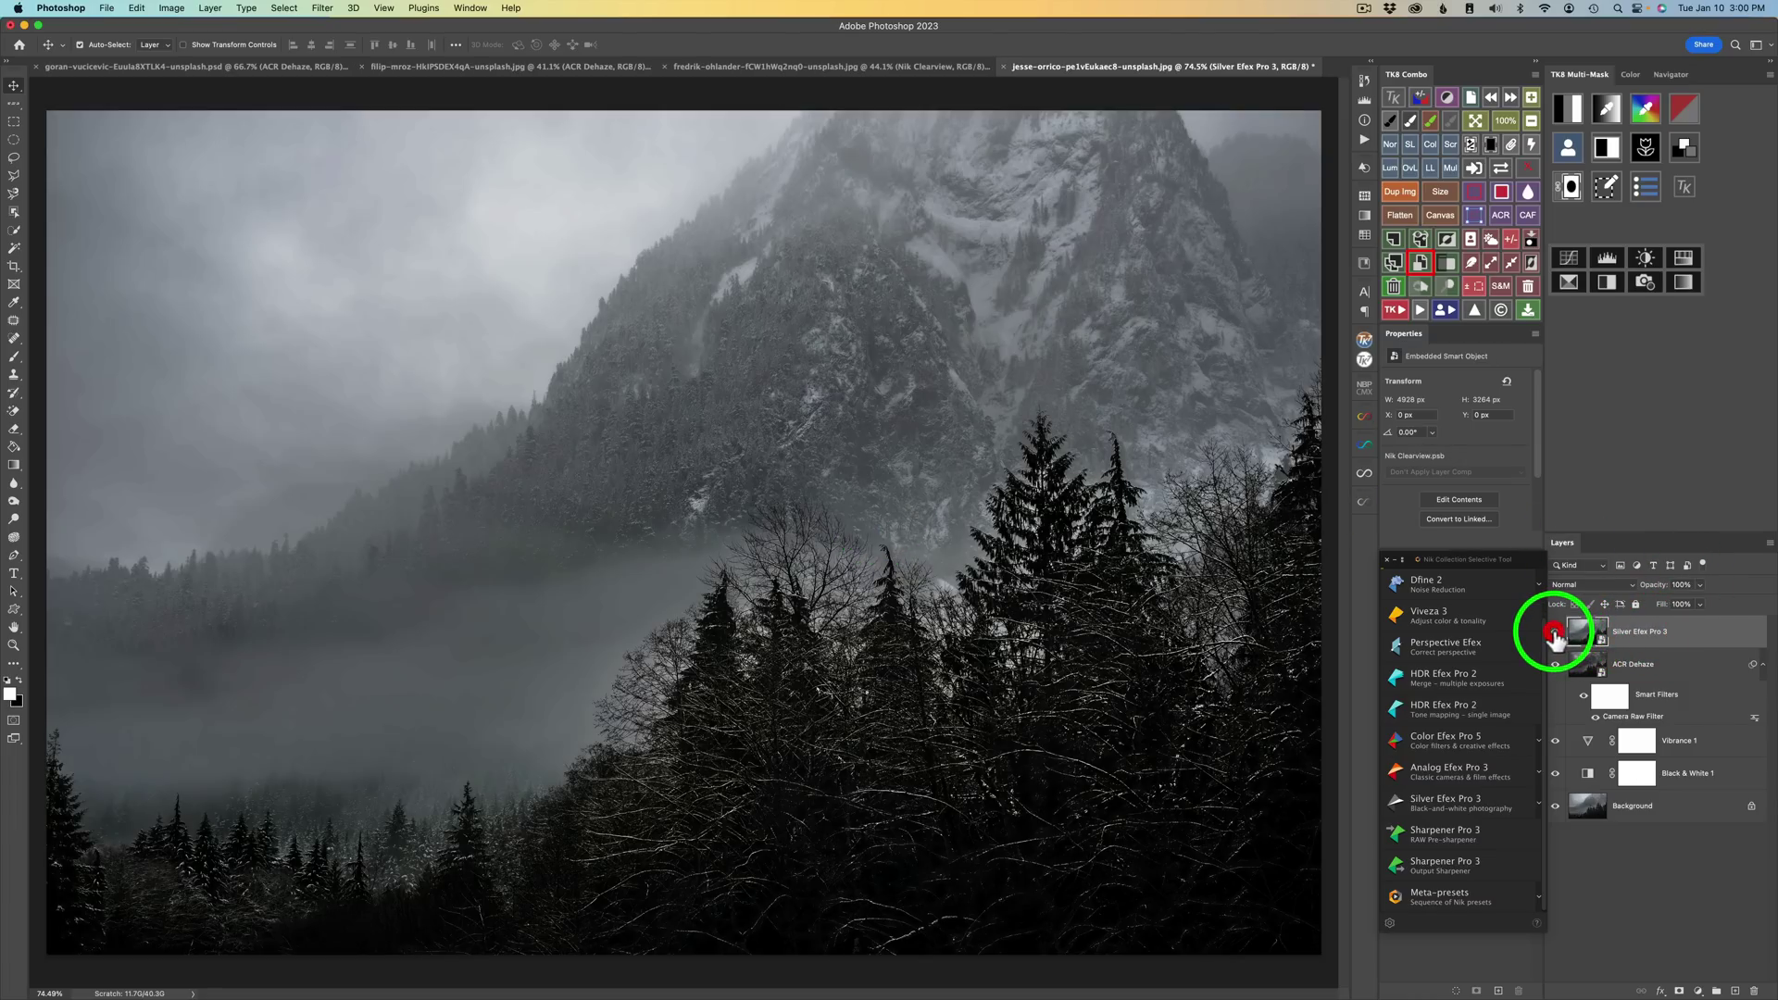
left_click(1556, 633)
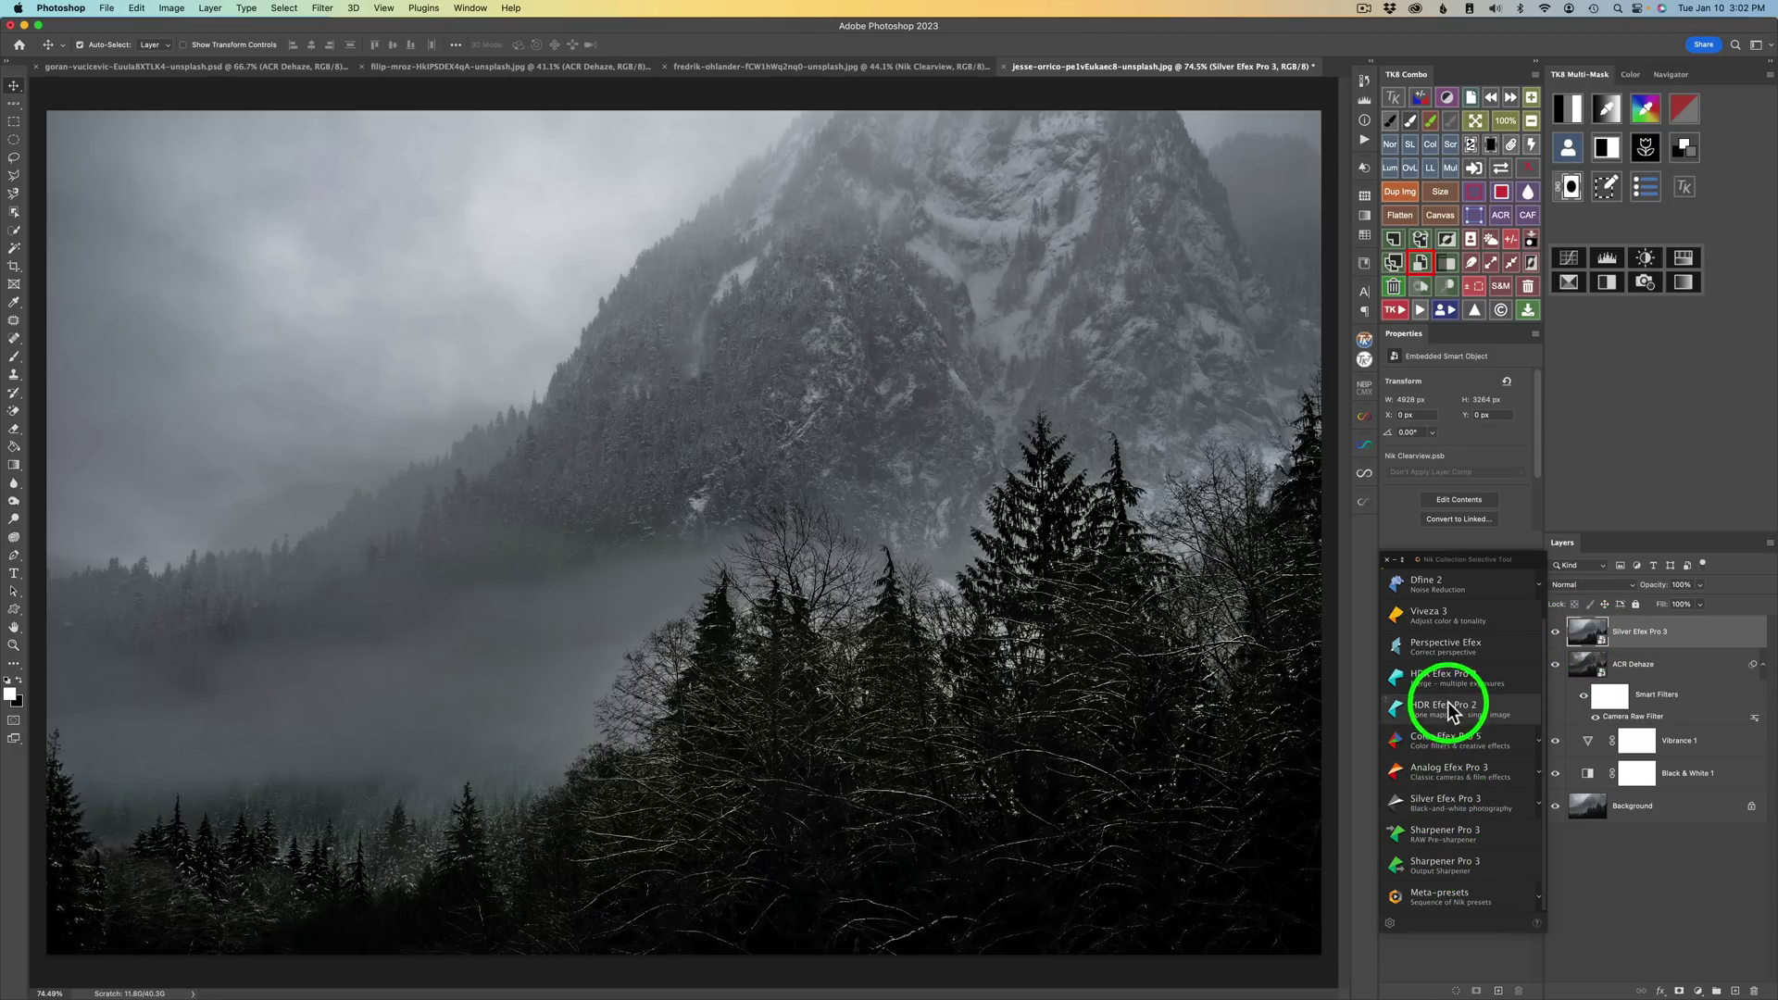
left_click(1449, 802)
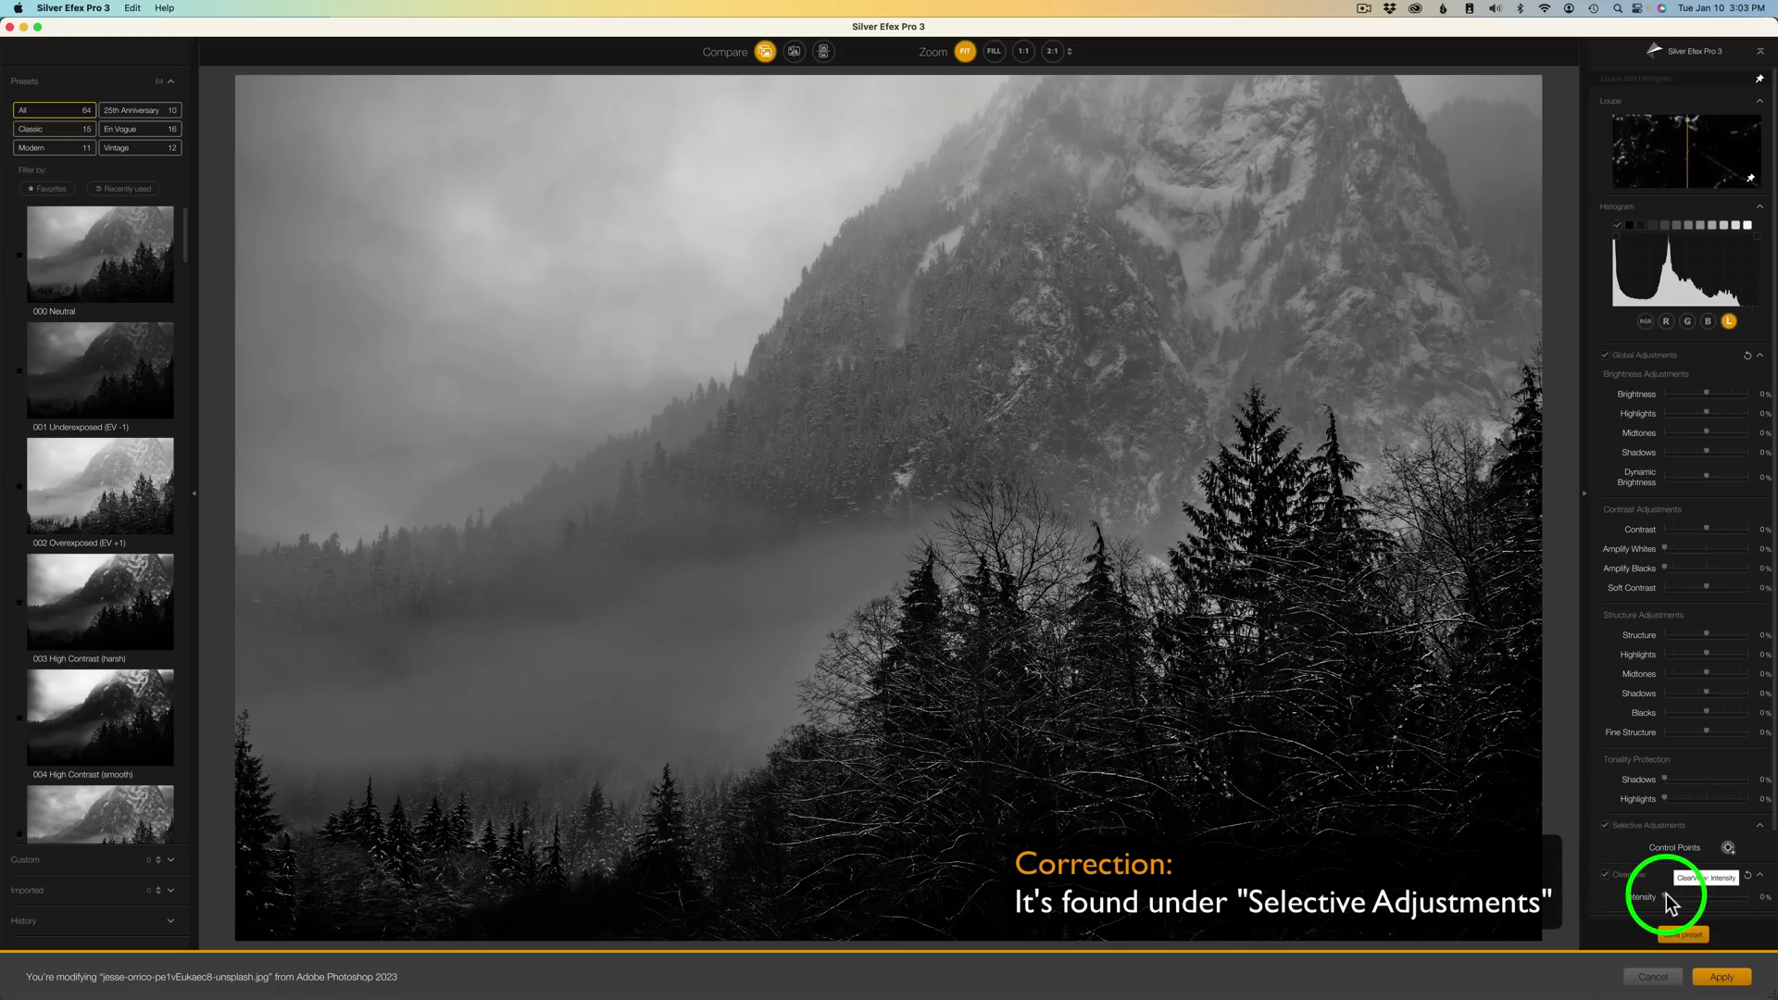
left_click_drag(1672, 903, 1739, 906)
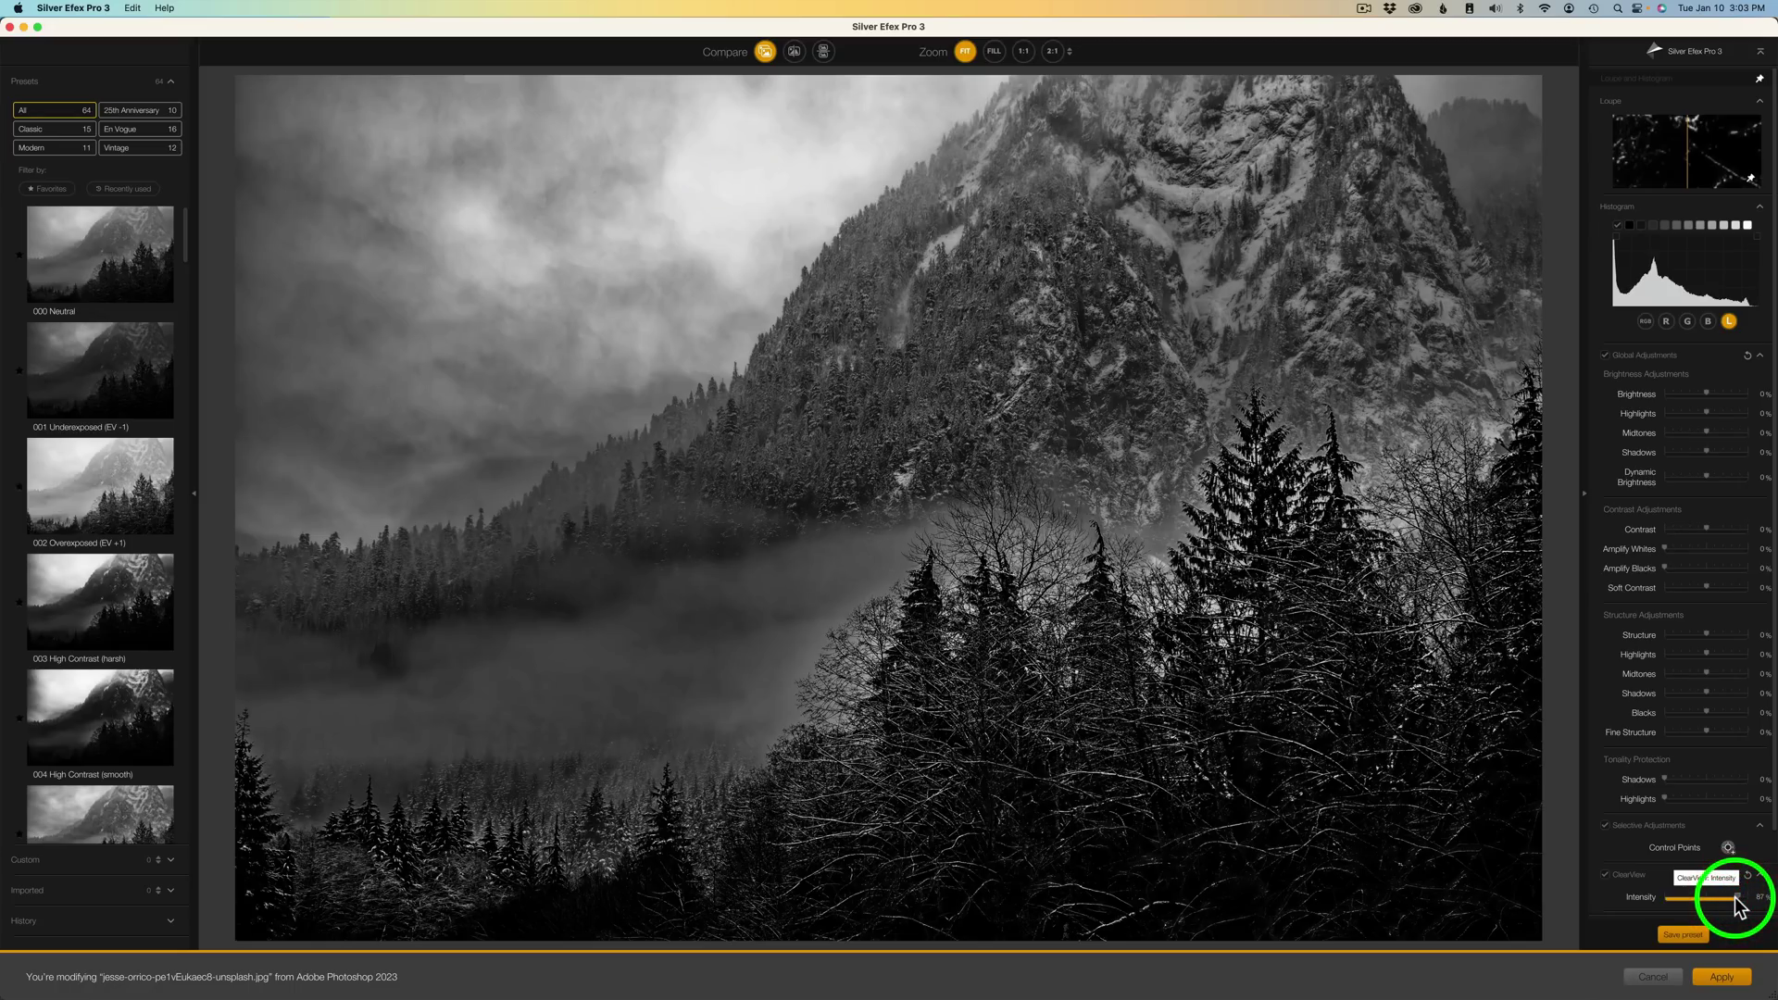
left_click(1721, 977)
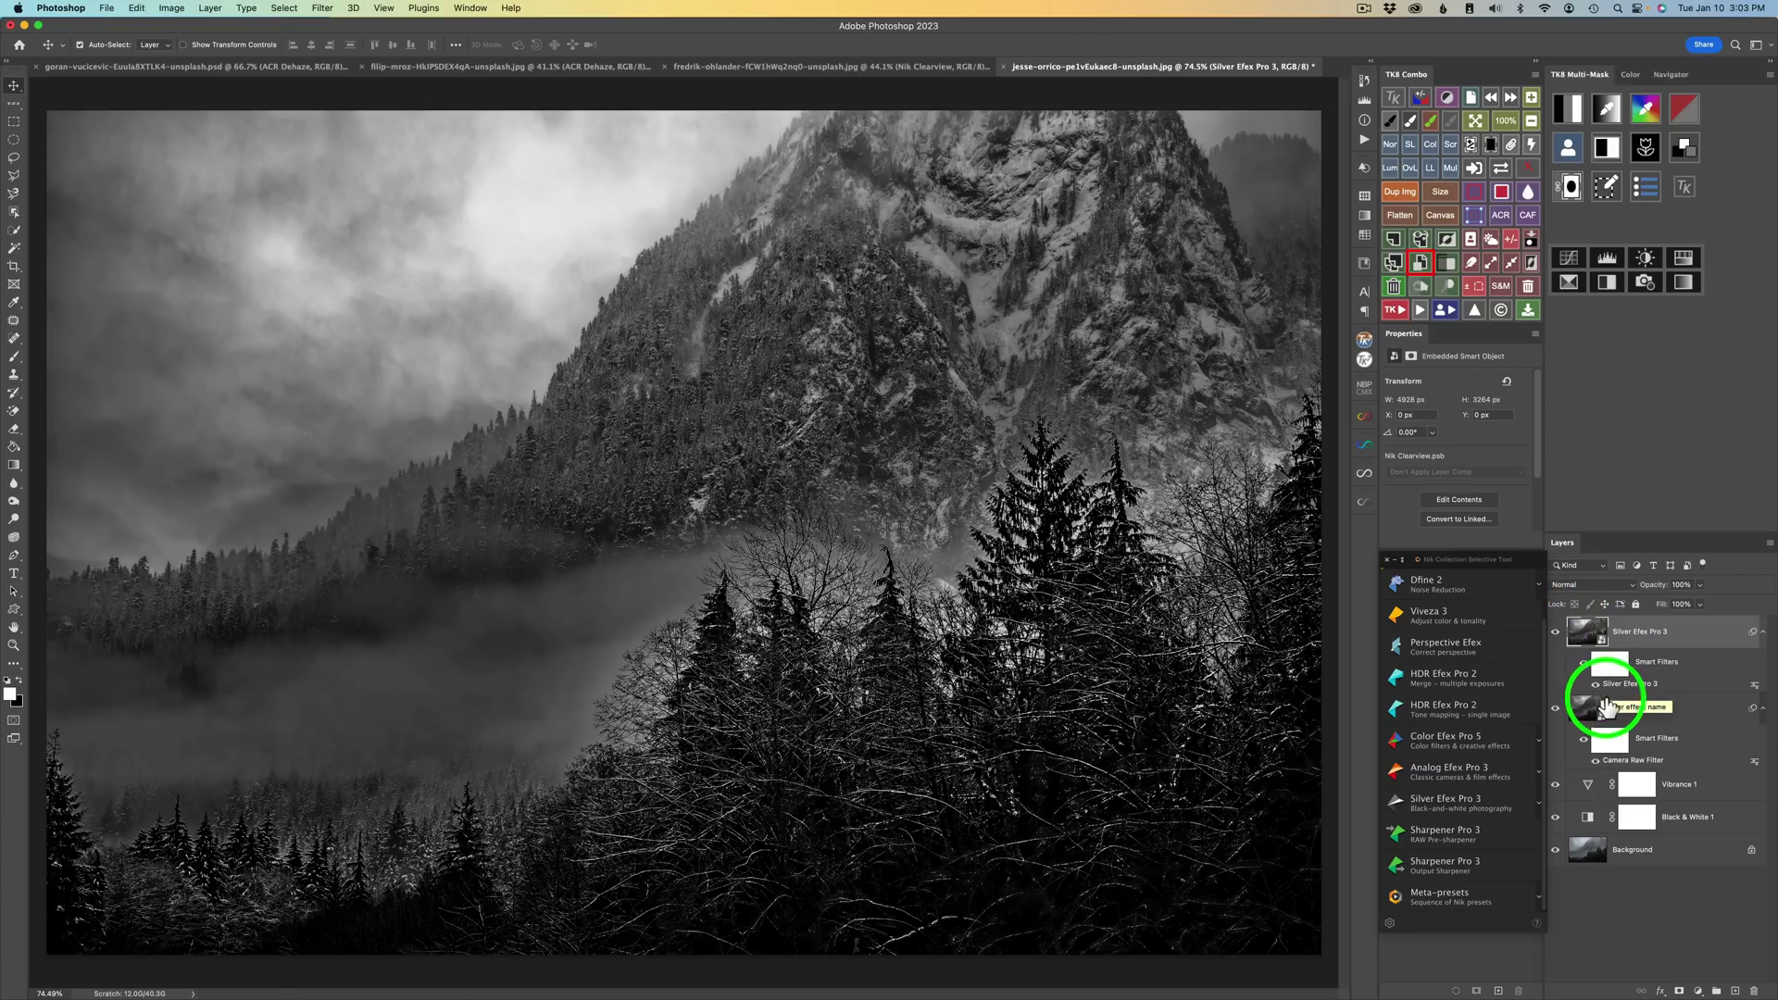
- Compare the mountain photo's undehazed, ACR Dehaze and Silver Efex Pro 3 versions by toggling the two upper layers' visibility
left_click_drag(1560, 638, 1561, 715)
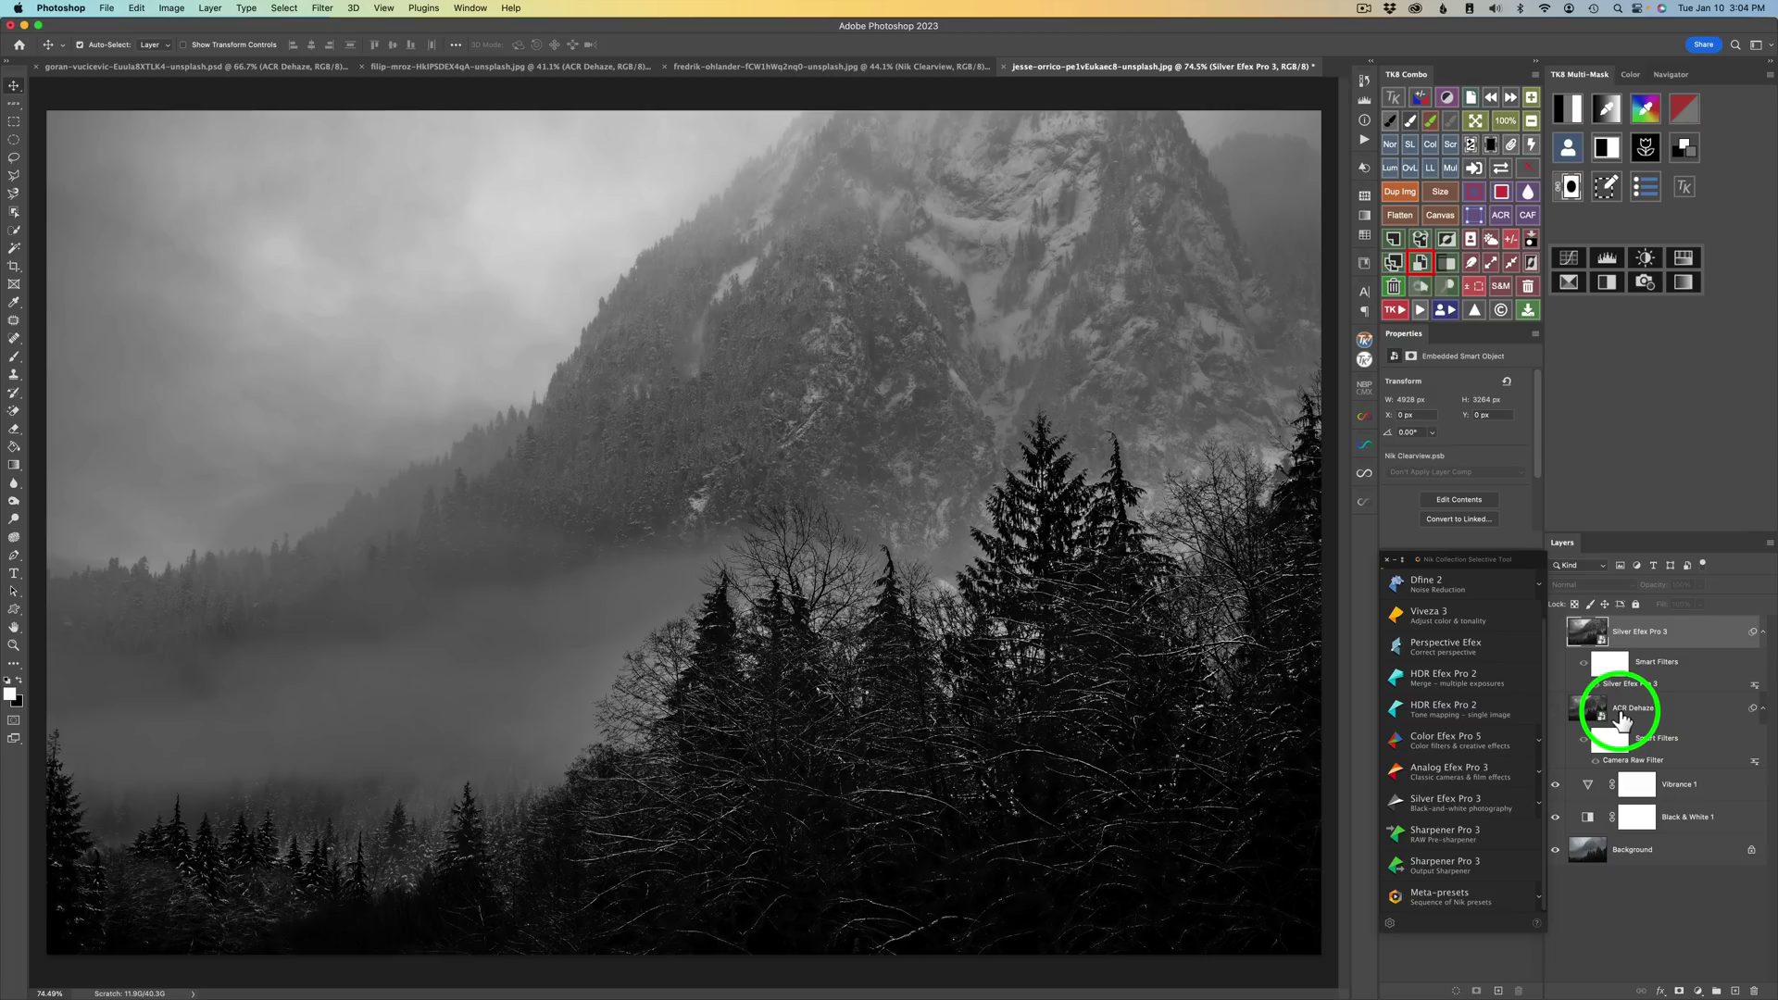
left_click(1556, 709)
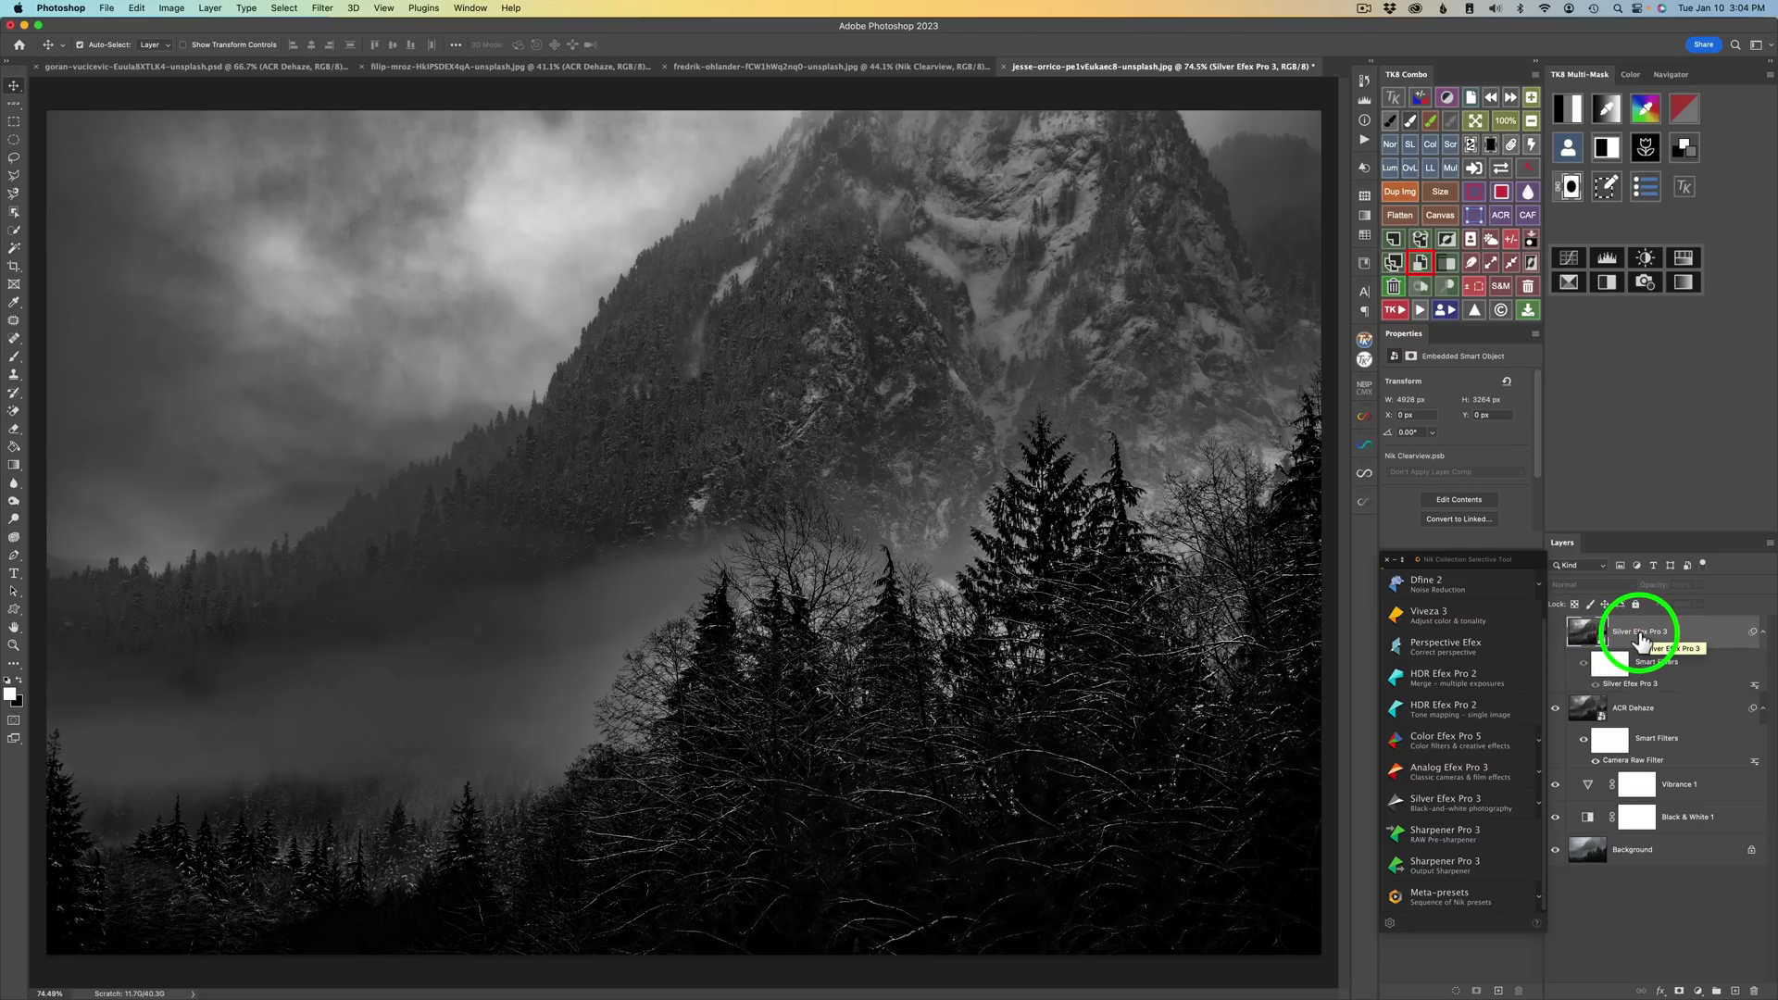
left_click(1556, 636)
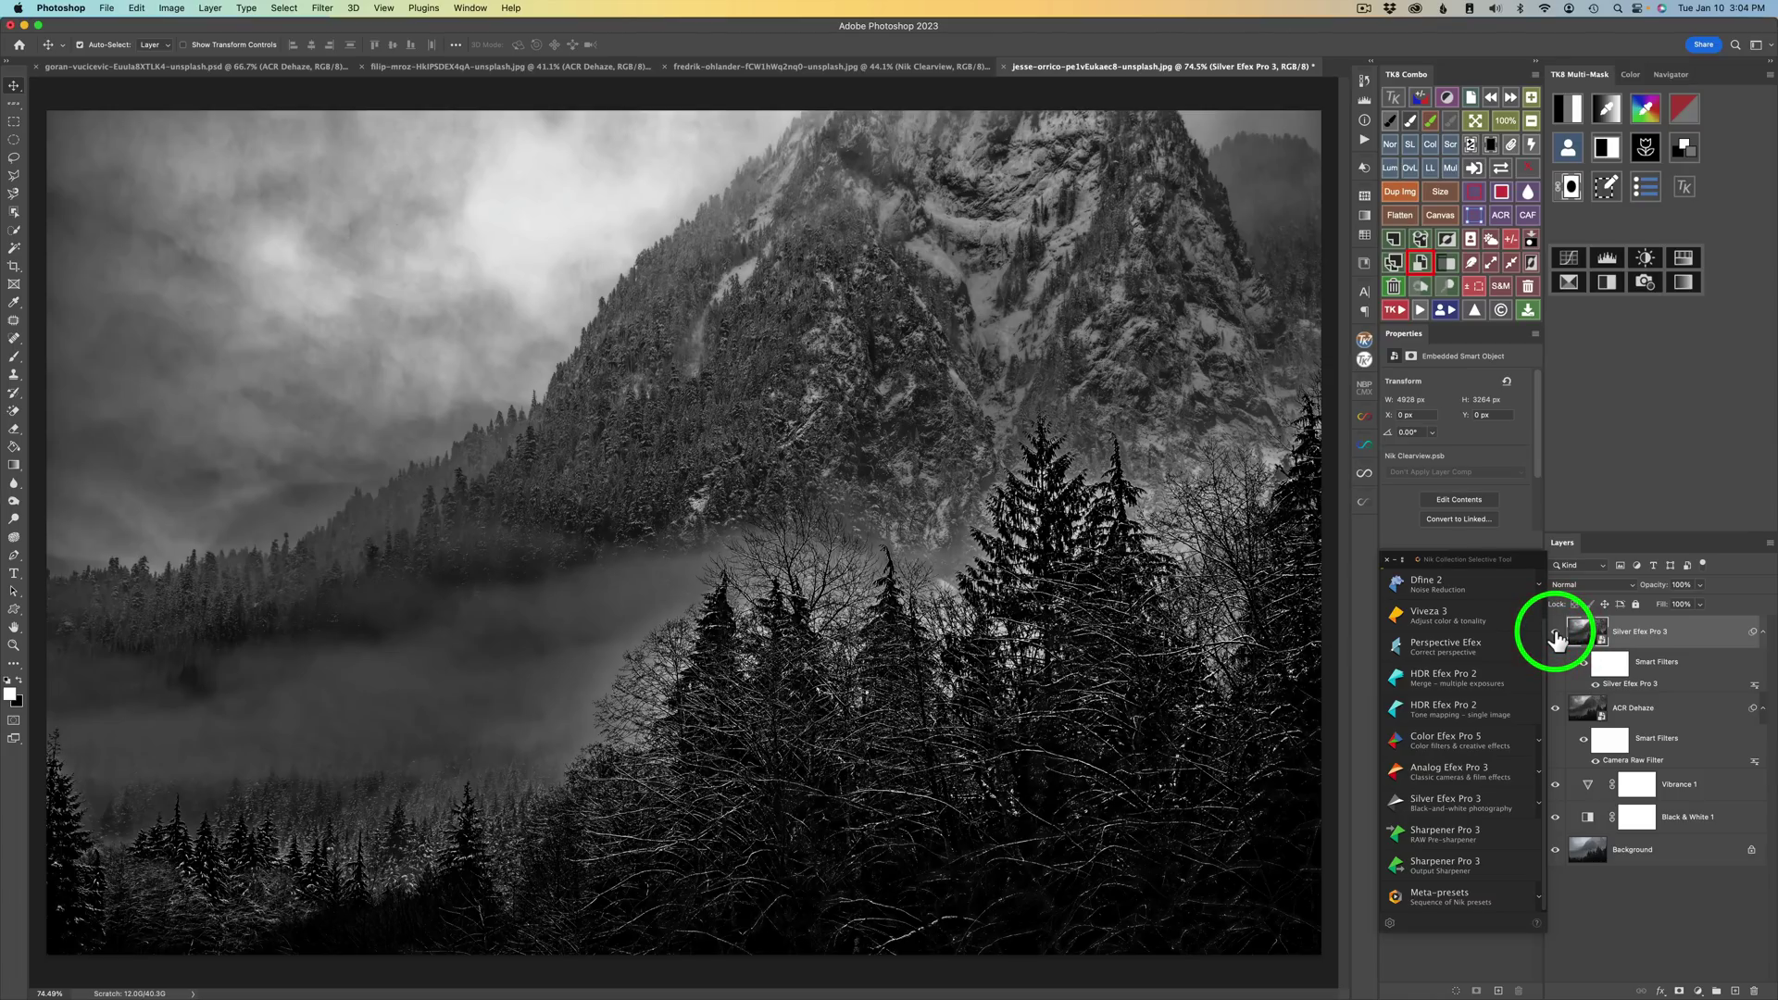
left_click(1557, 637)
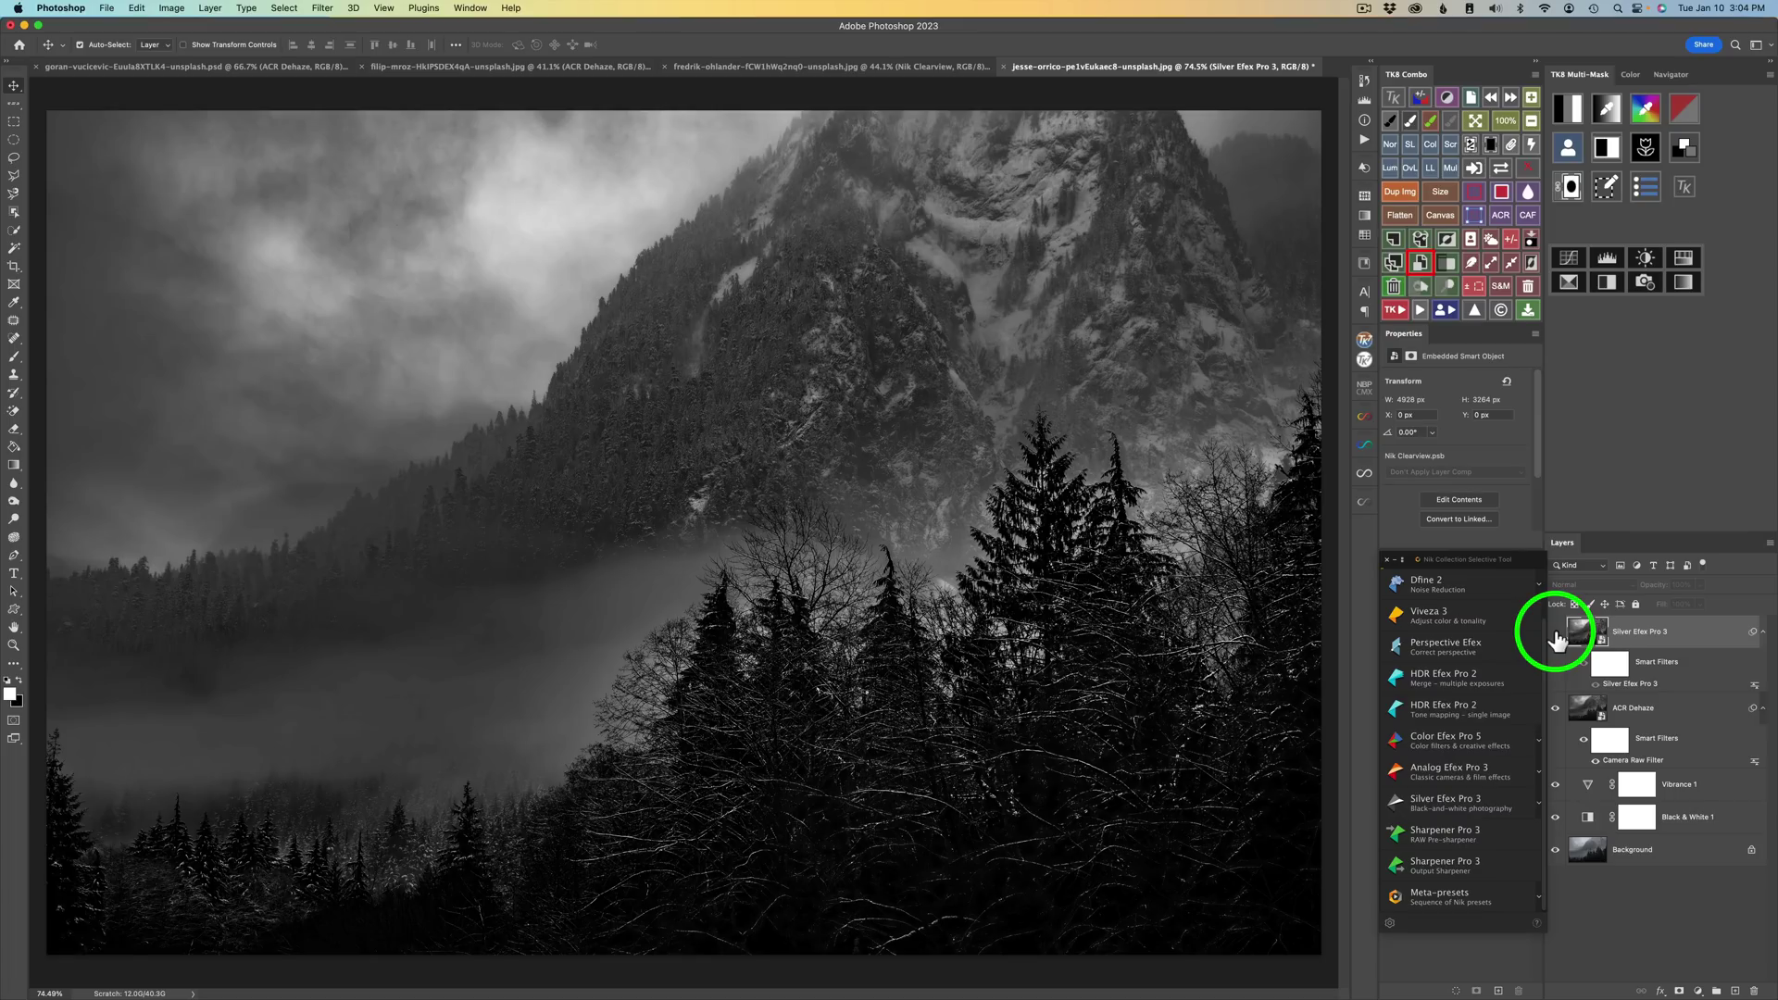
left_click(1556, 635)
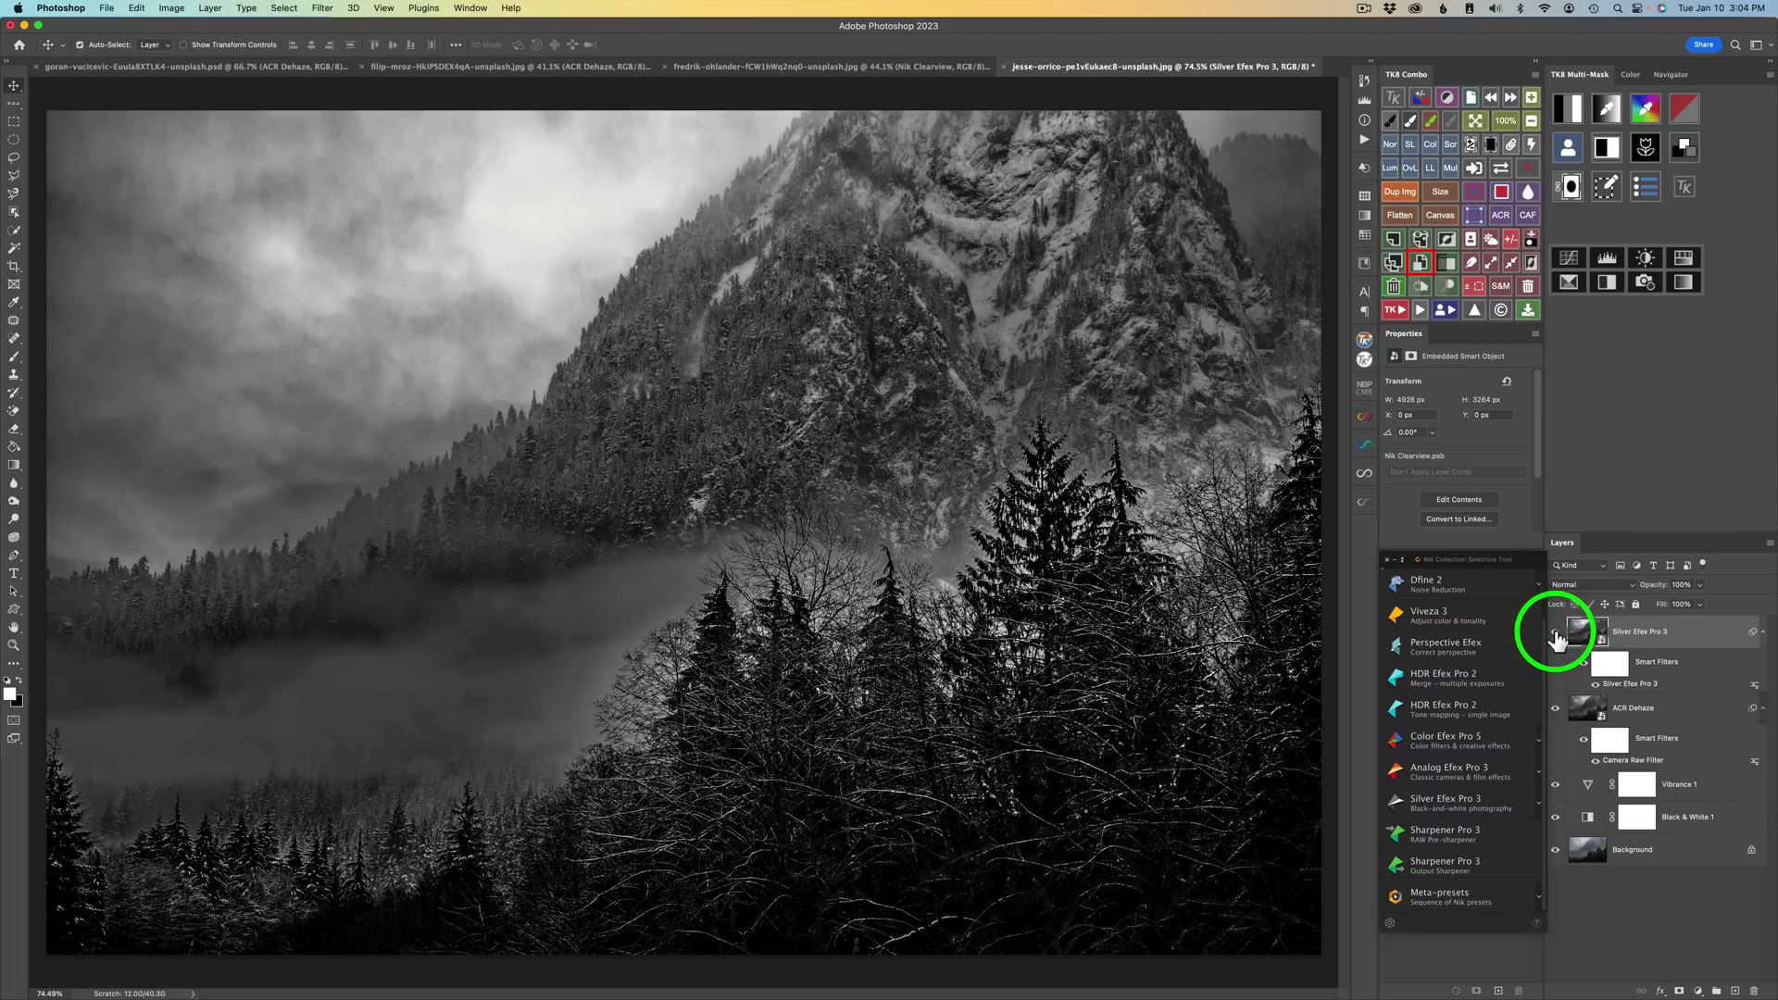